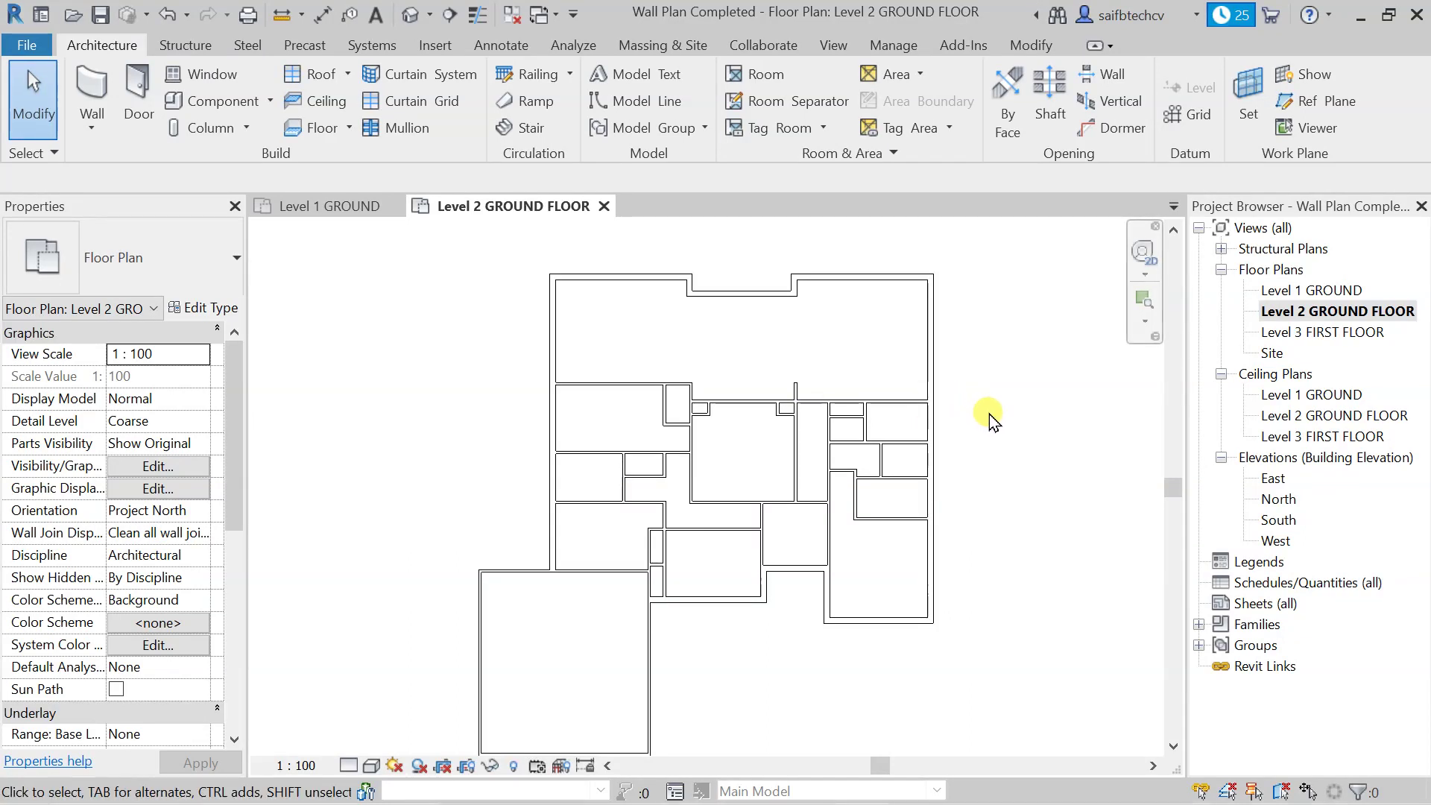
Recentre the plan, start the Door tool and list the M_Single-Flush sizes (0915 x 2134mm current)
middle_click_drag(973, 422, 990, 377)
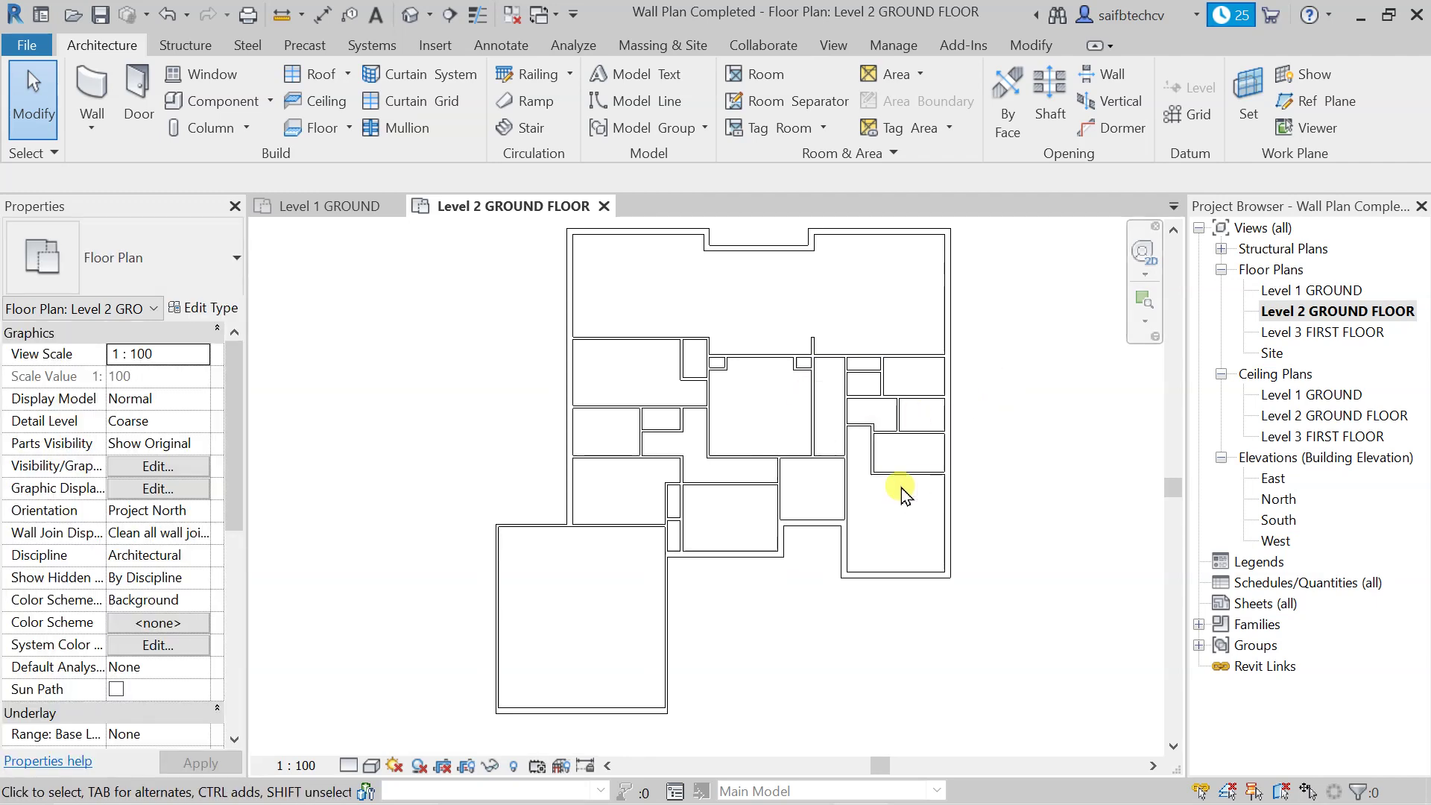
middle_click_drag(879, 486, 856, 507)
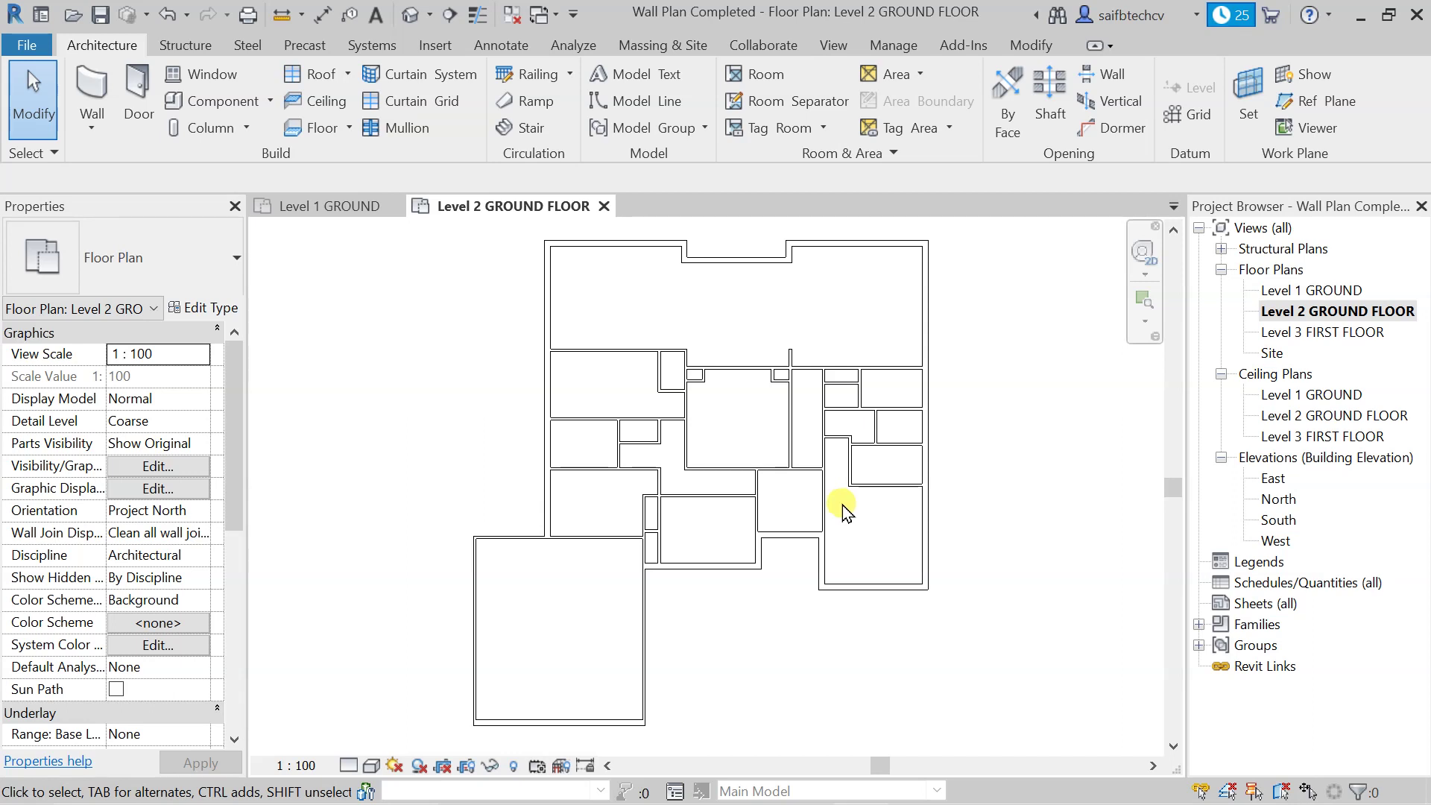
middle_click_drag(838, 507, 805, 528)
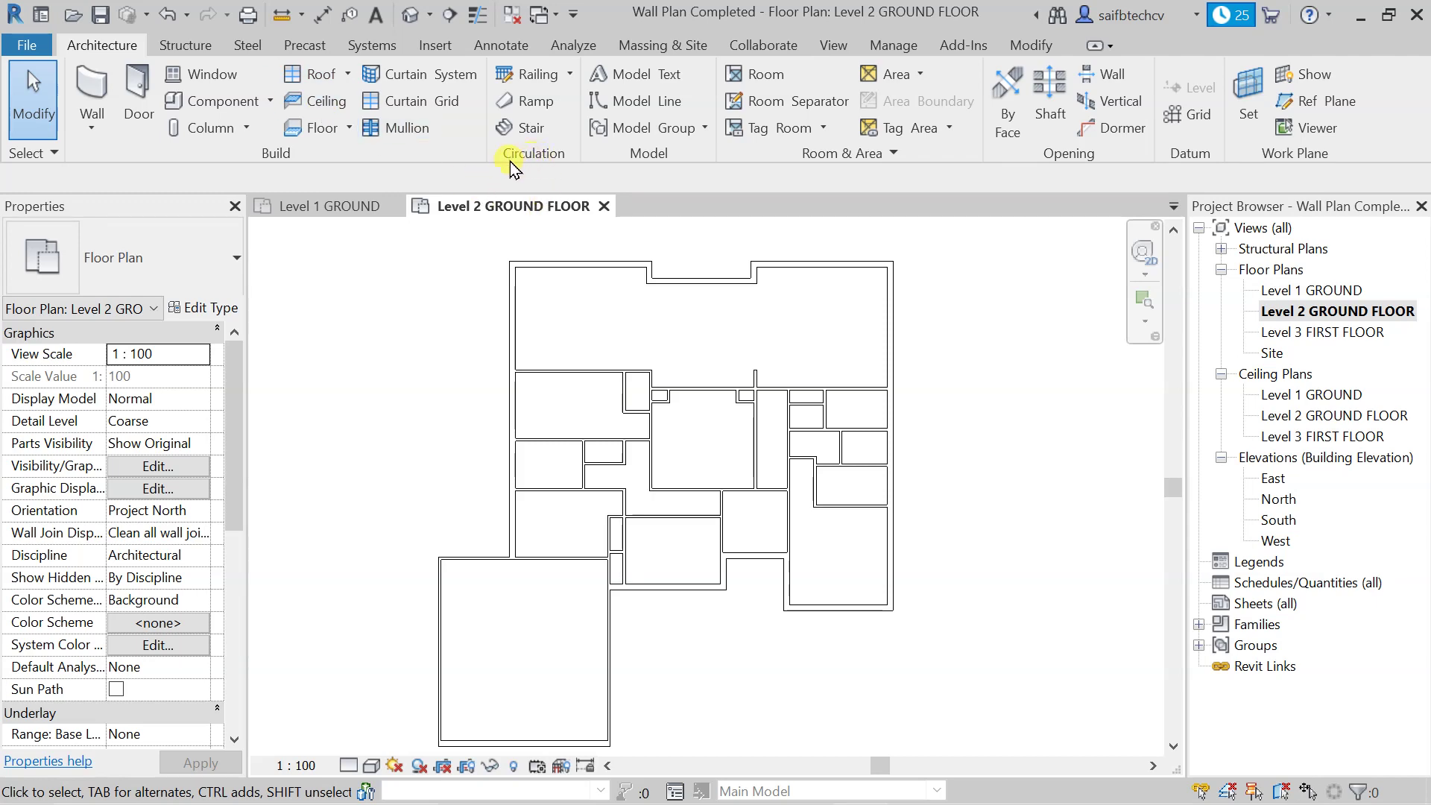
left_click(140, 93)
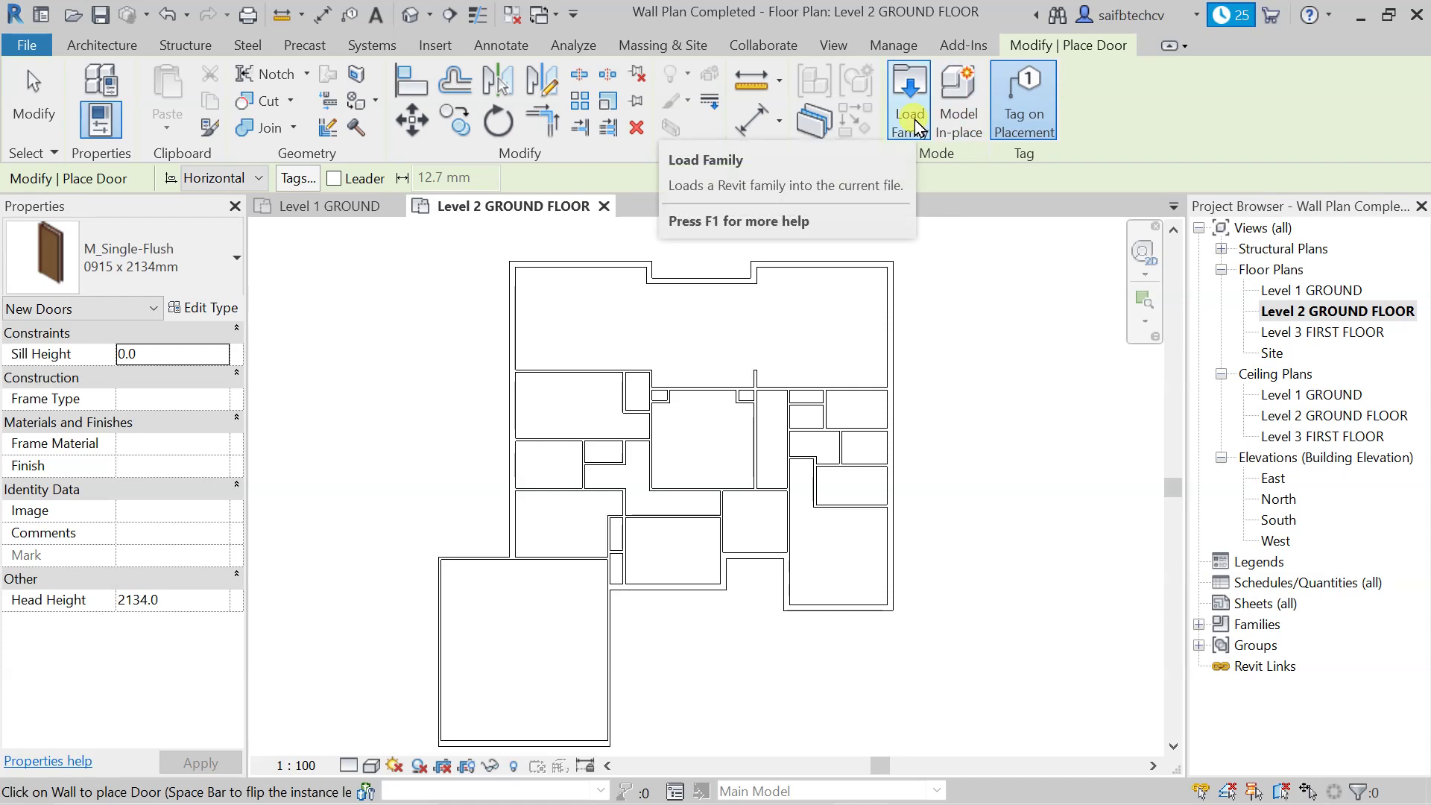
left_click(236, 257)
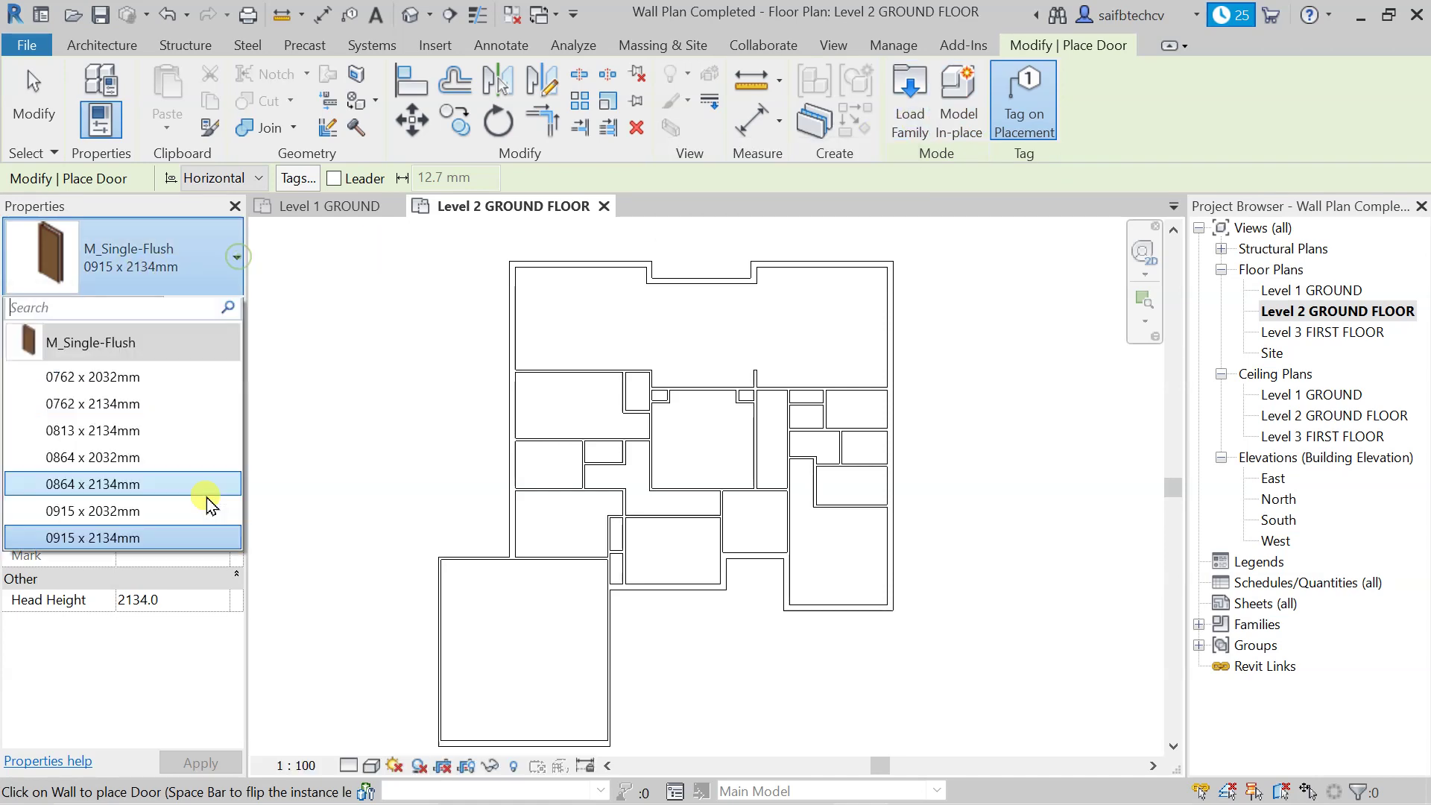
Open Load Family and browse to the US > Doors > Residential library folder
left_click(918, 123)
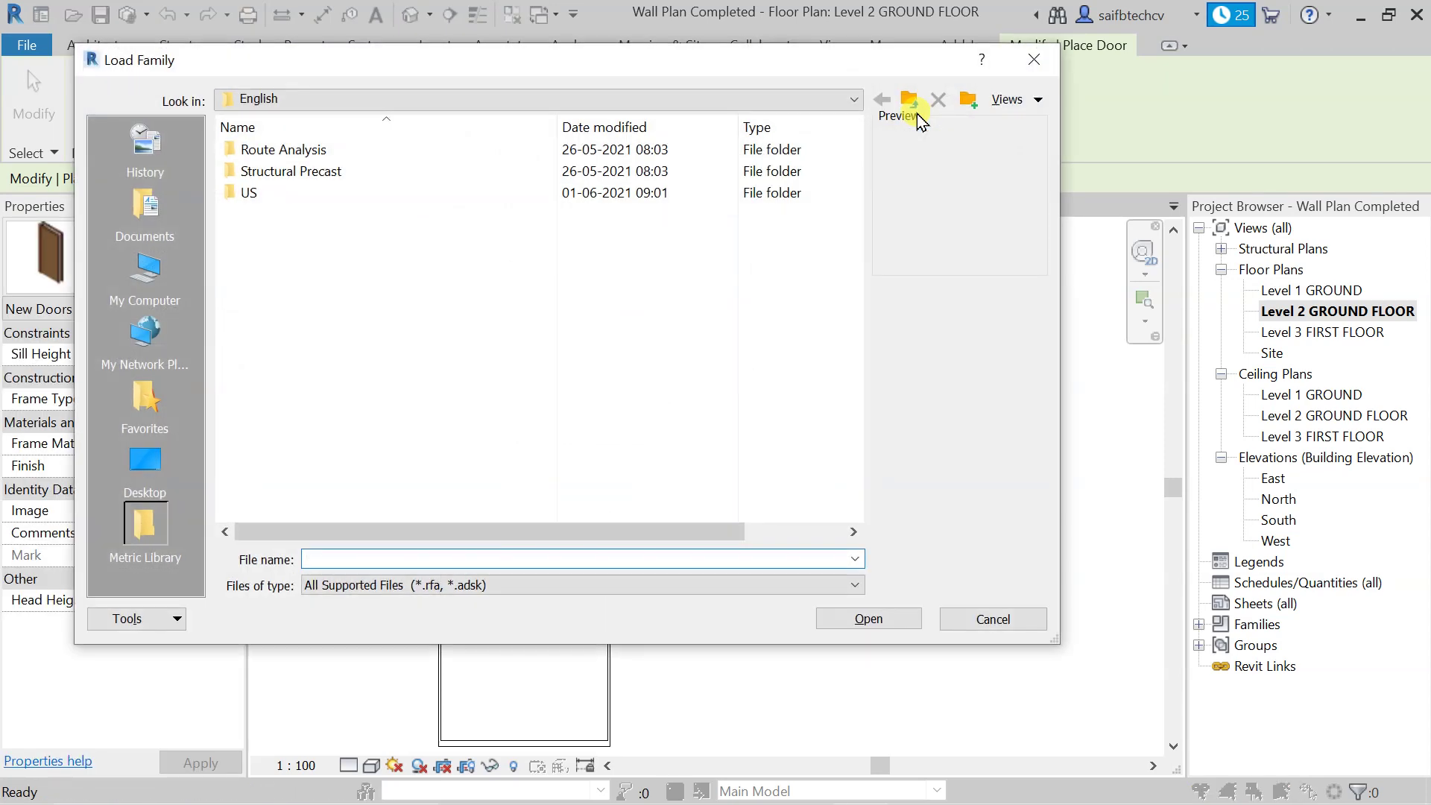
double_click(395, 193)
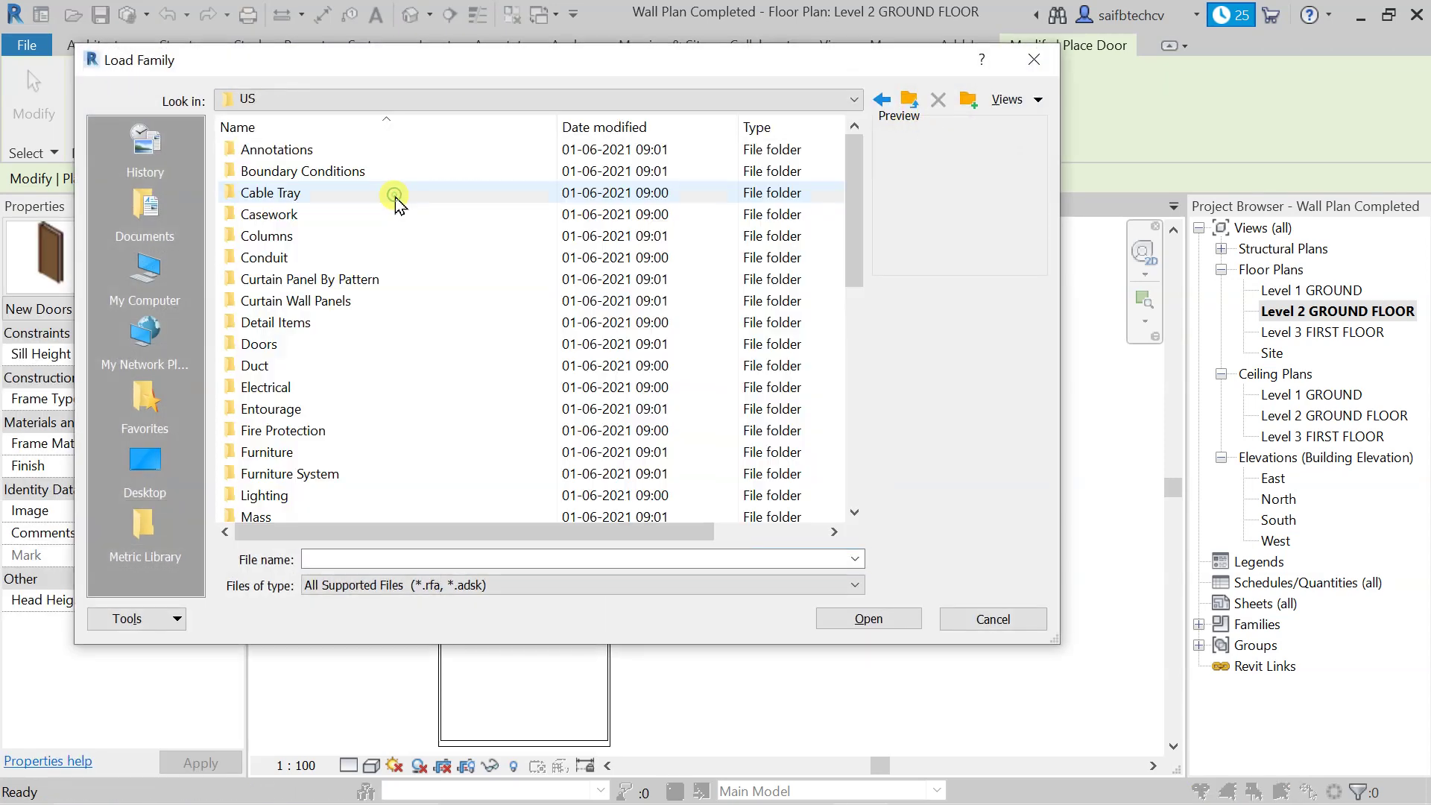
double_click(311, 346)
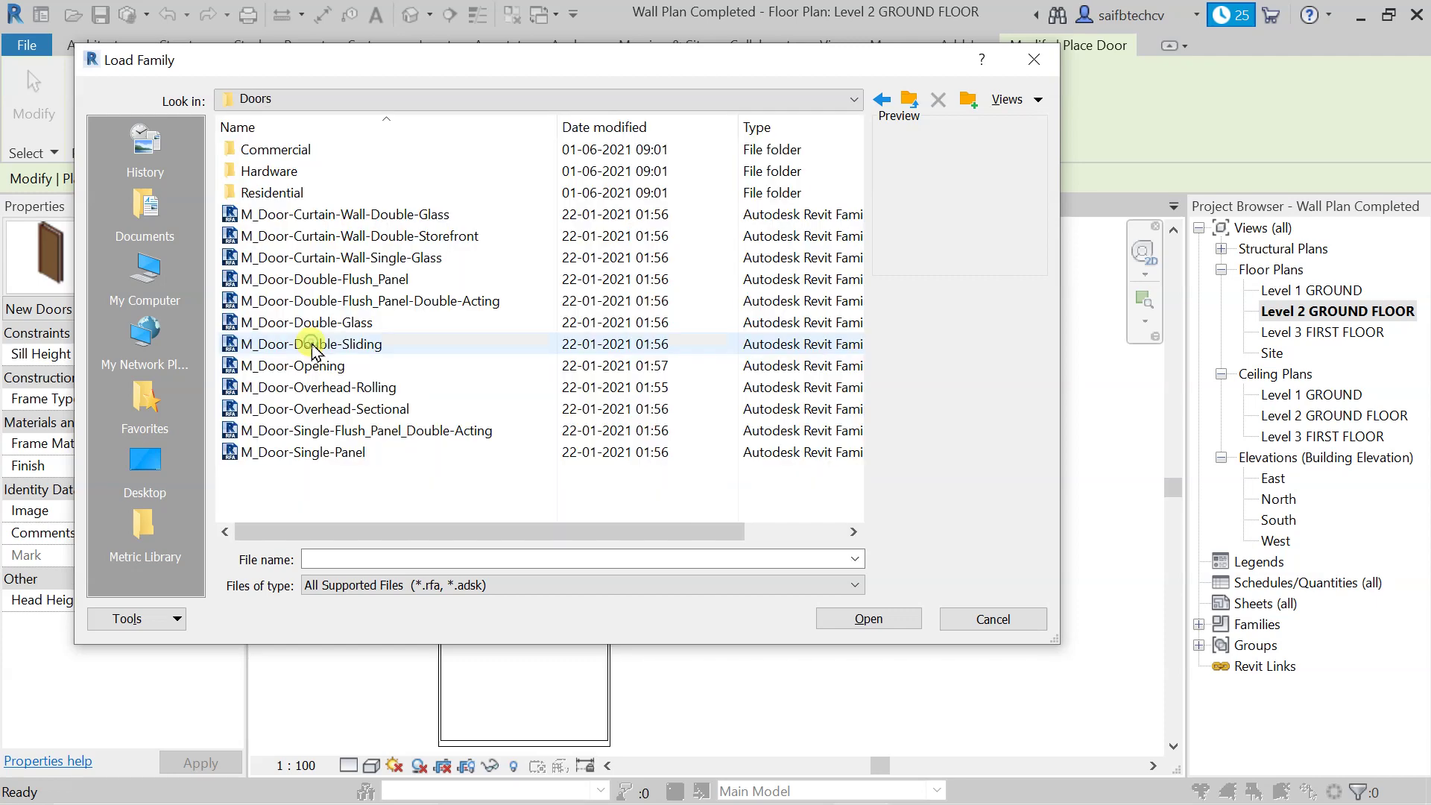
double_click(335, 196)
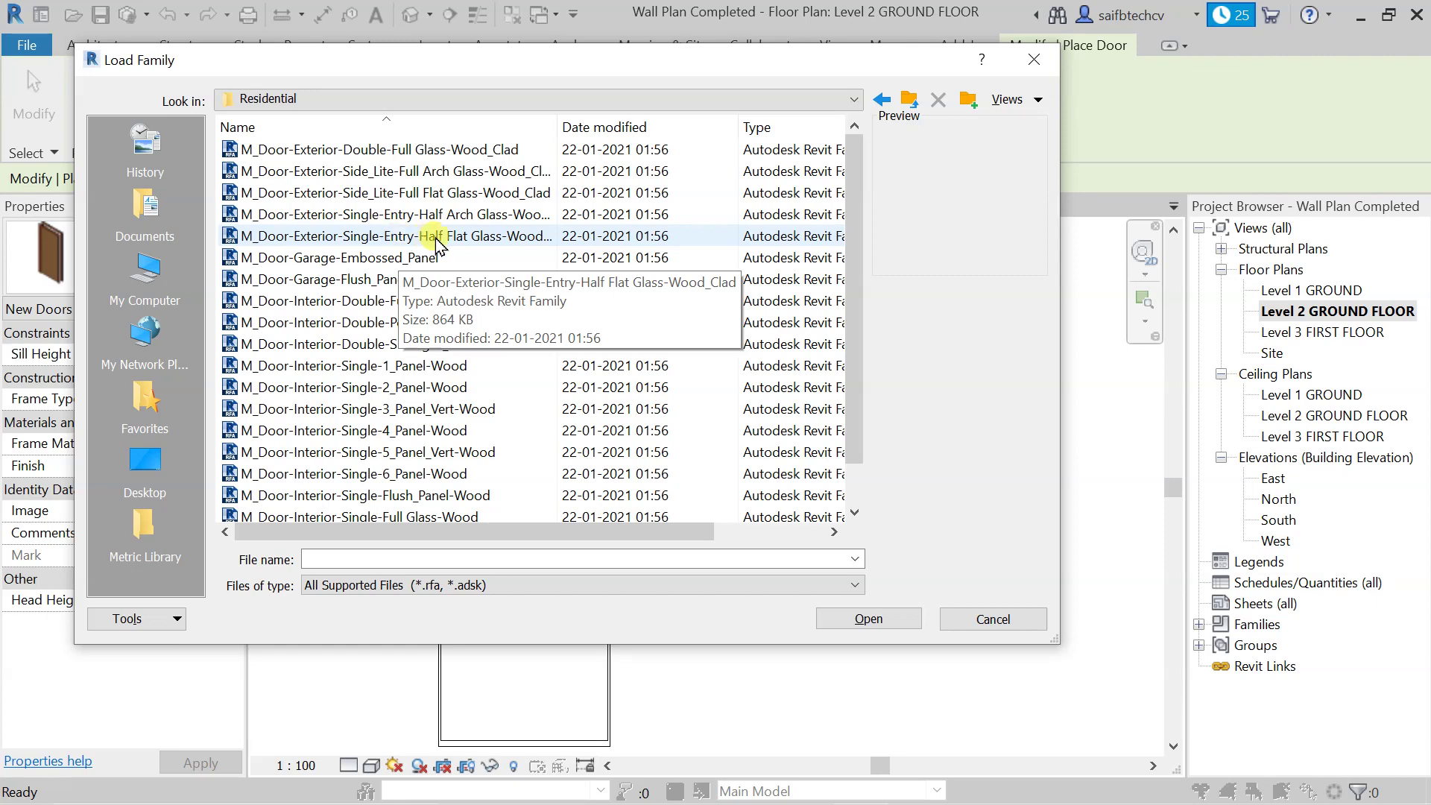
Select M_Door-Exterior-Single-Entry-Half Flat Glass-Wood_Clad.rfa in the Residential folder list
left_click(481, 241)
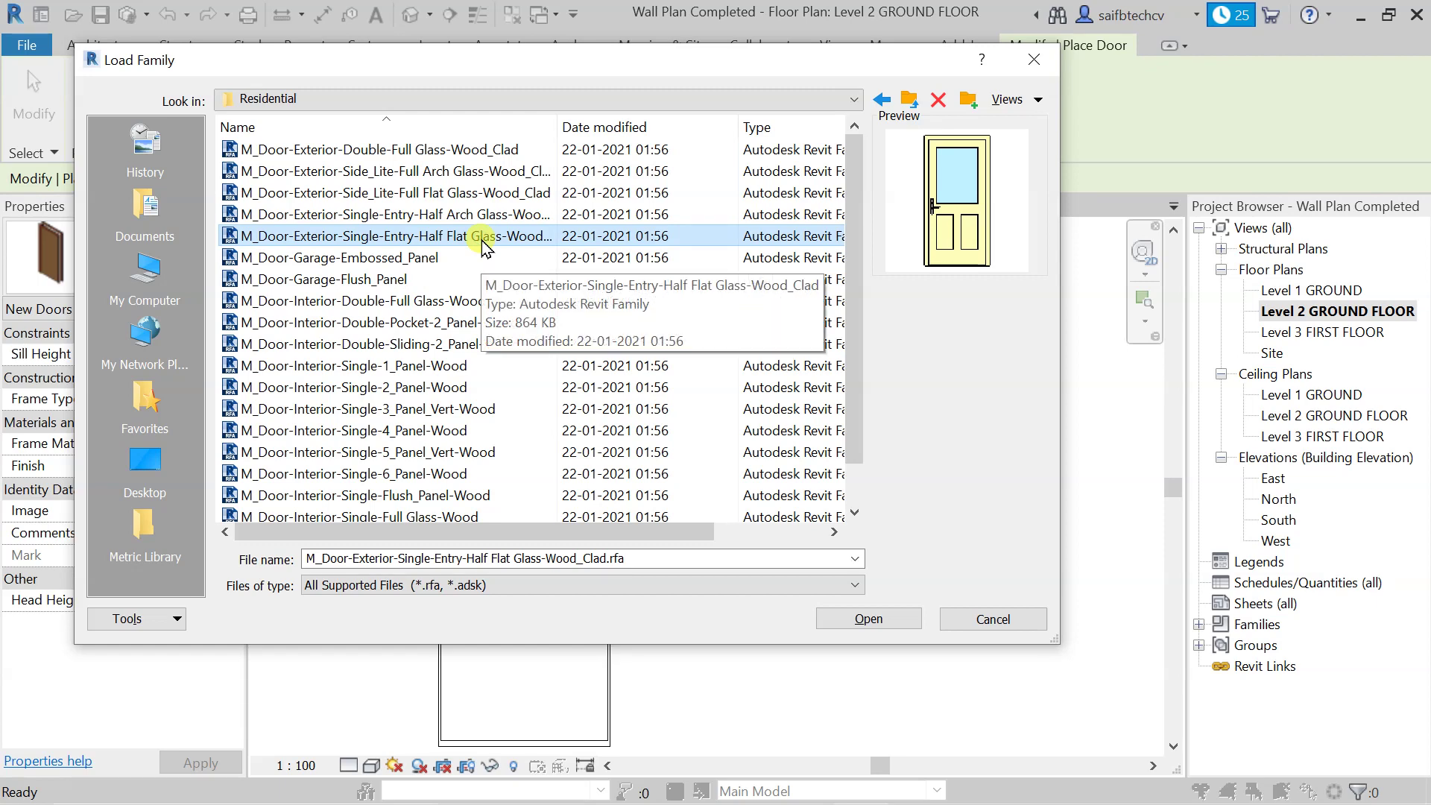
scroll(625, 280, "down", 1)
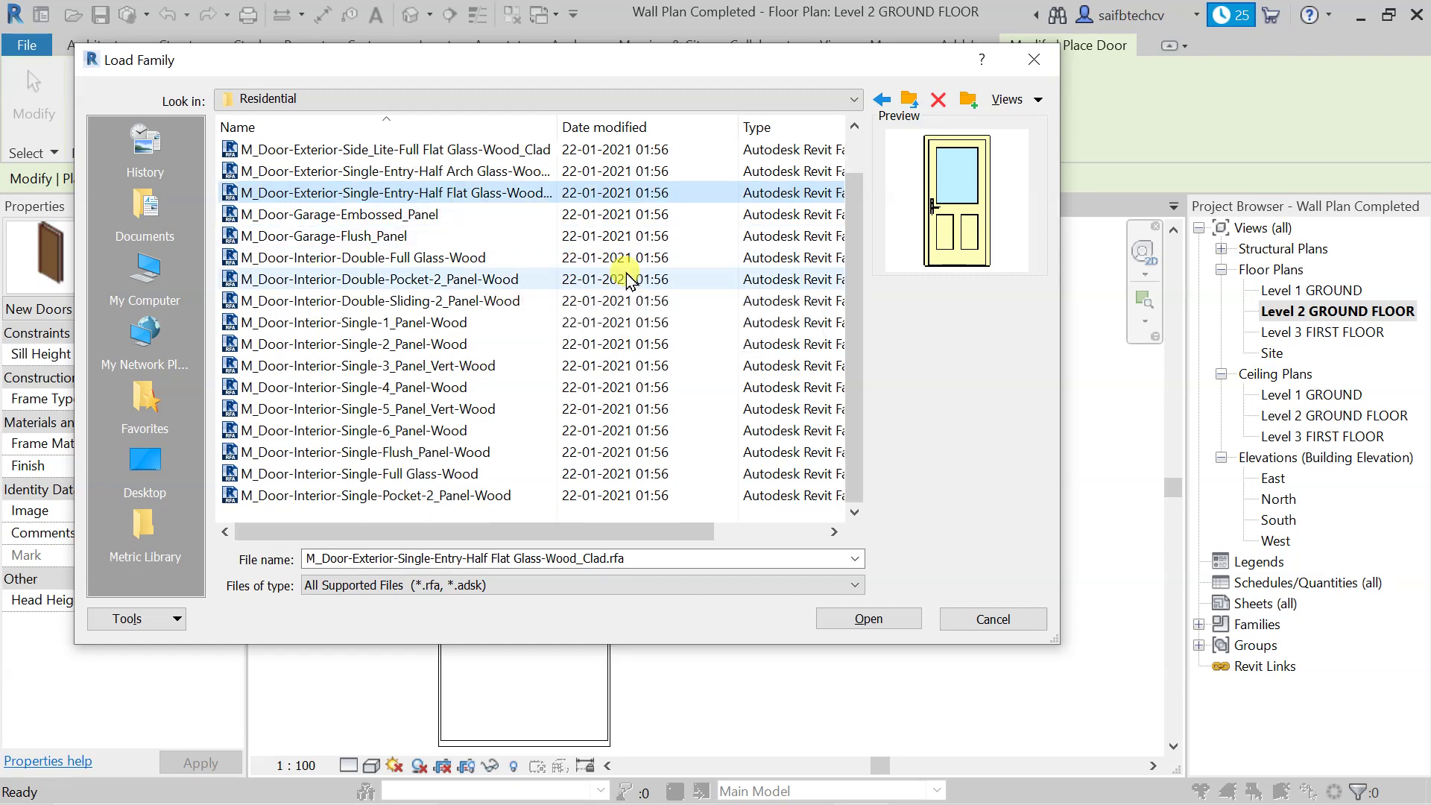
scroll(626, 280, "up", 1)
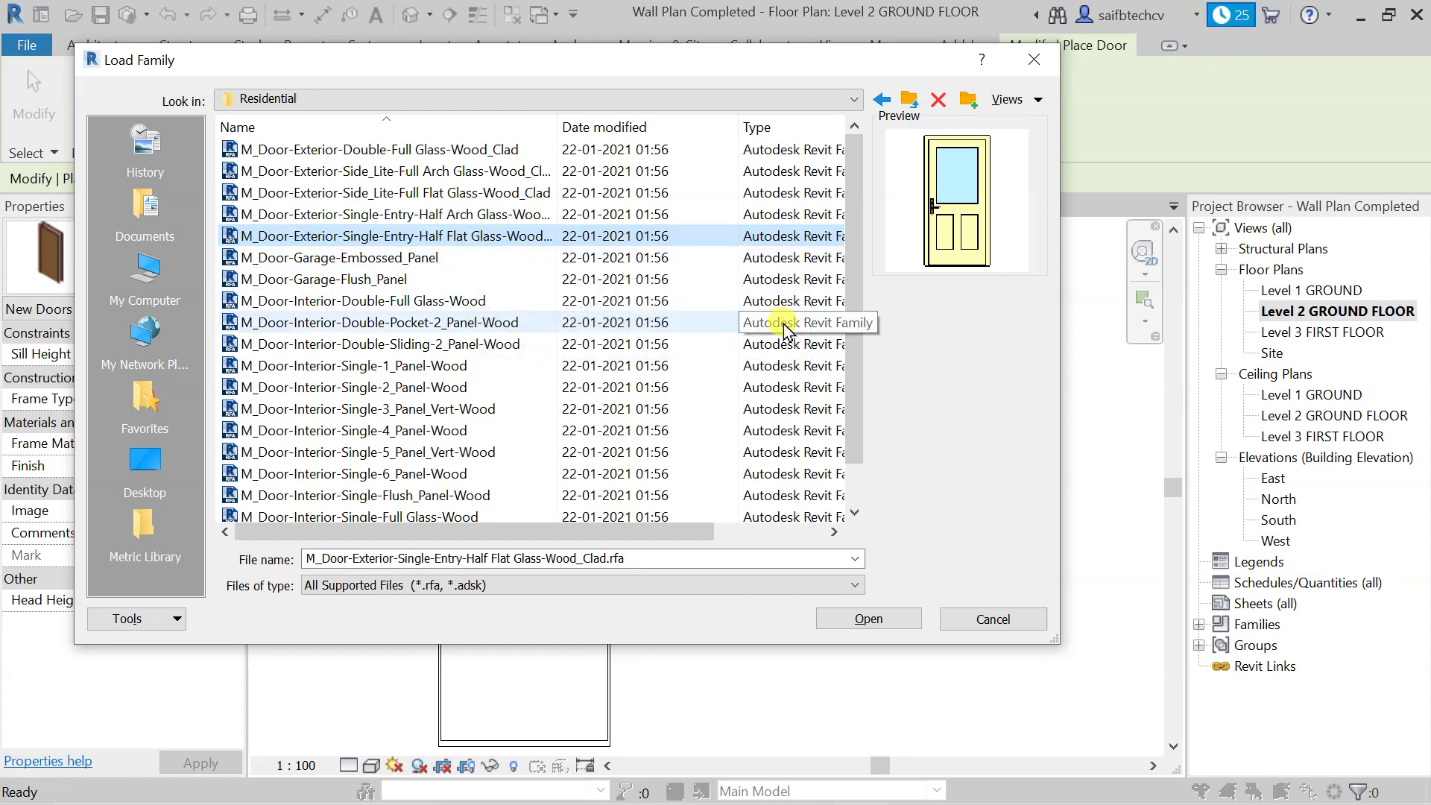
scroll(784, 330, "down", 1)
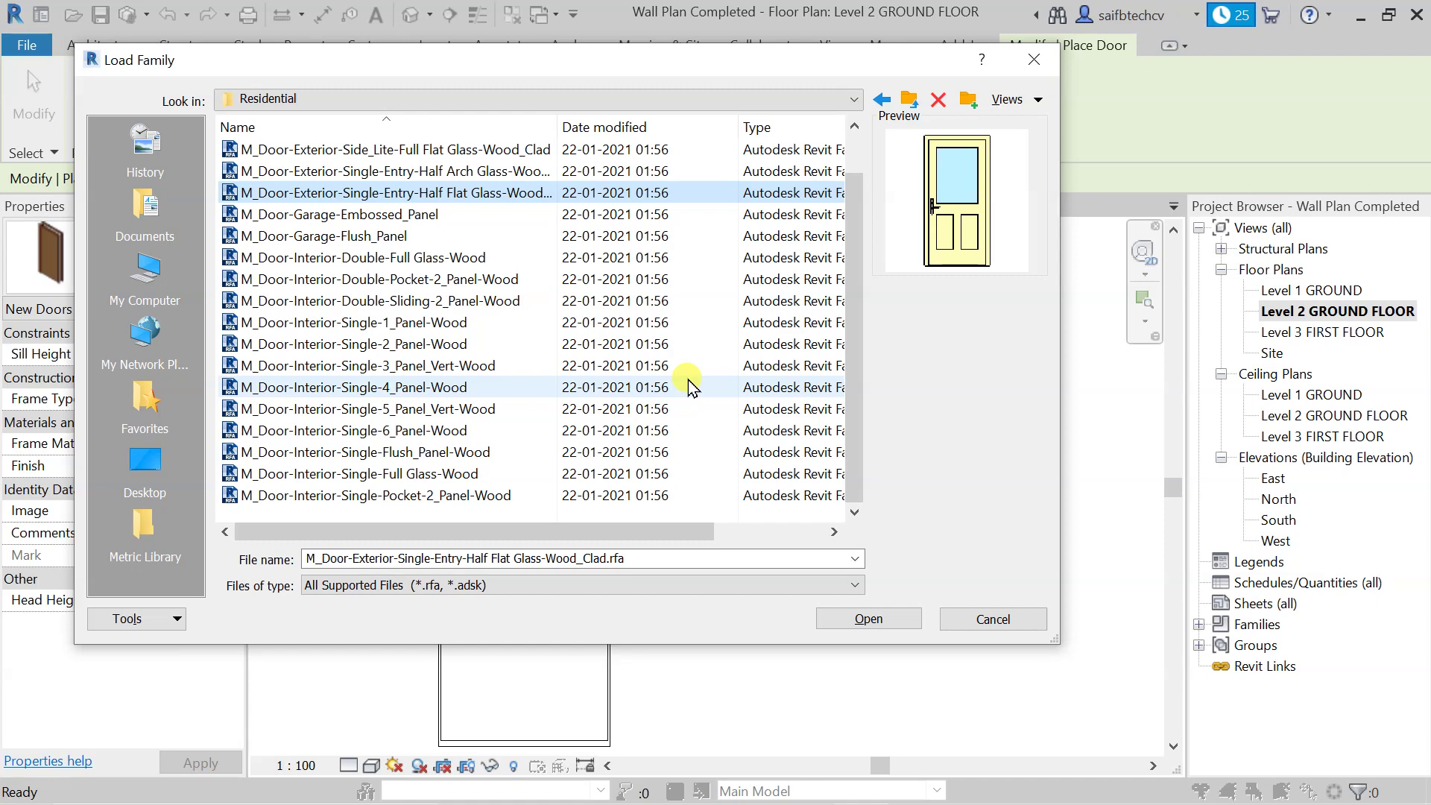
Select the exterior half flat glass door plus M_Door-Interior-Single-Flush_Panel-Wood and open both
left_click(462, 331)
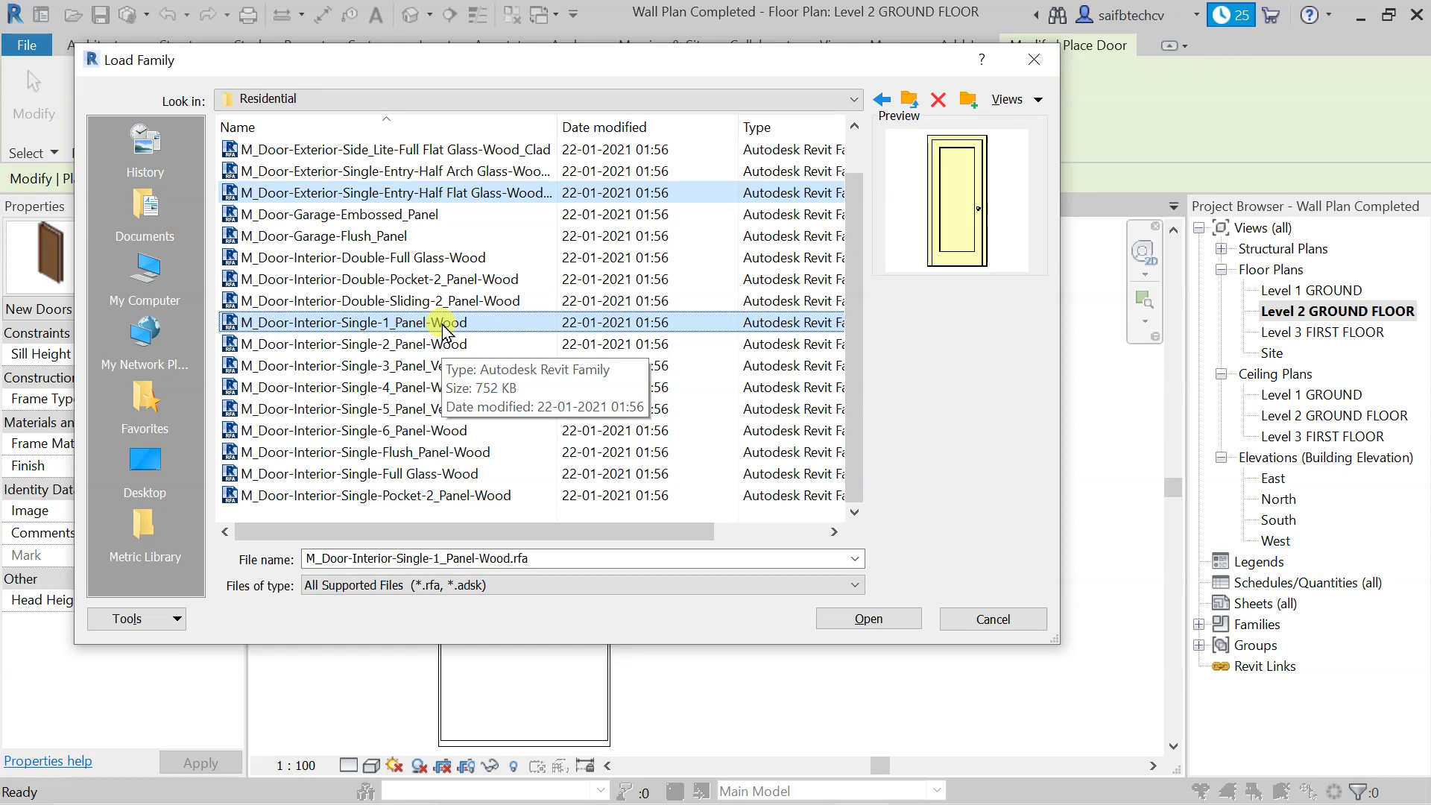
left_click(443, 328, "ctrl")
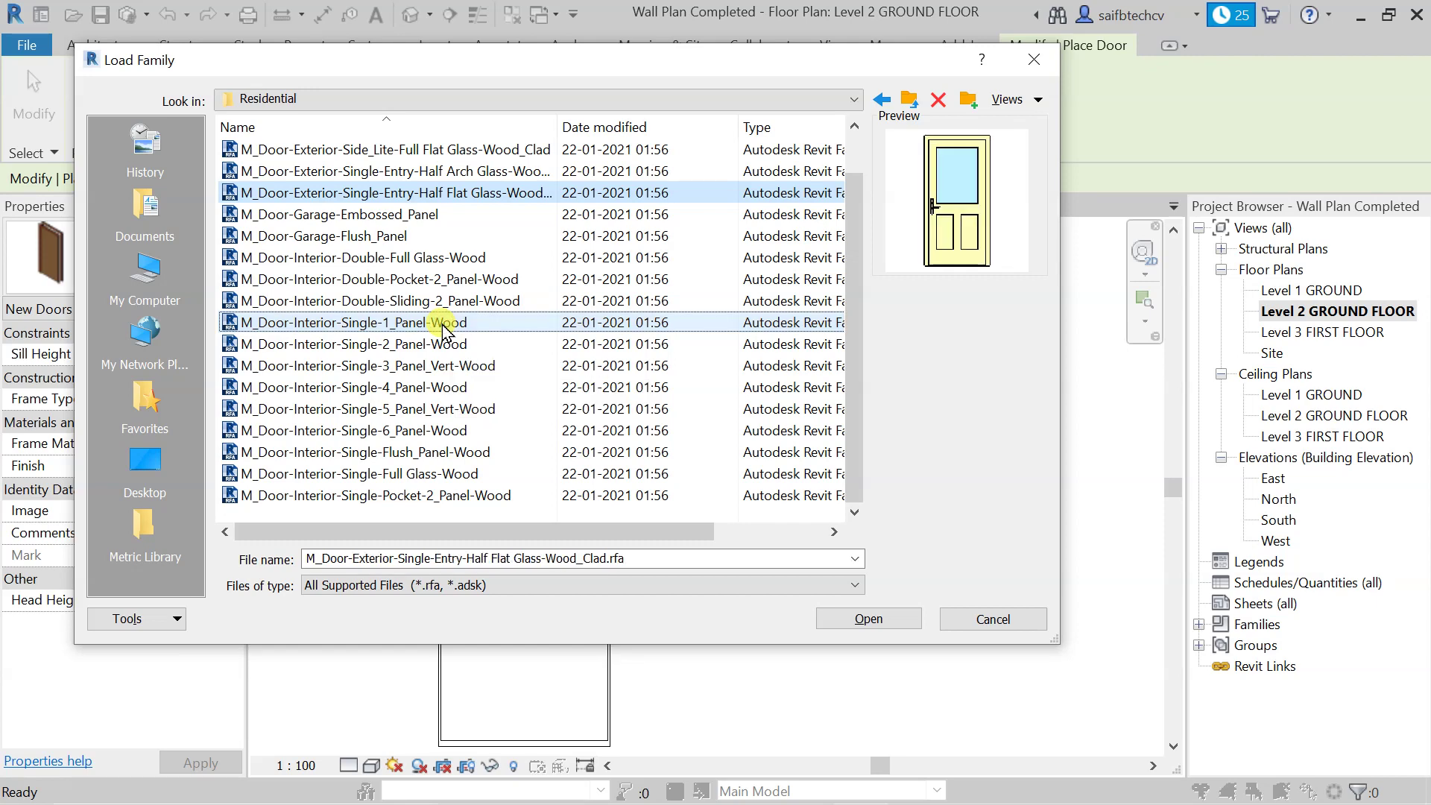
left_click(471, 477, "ctrl")
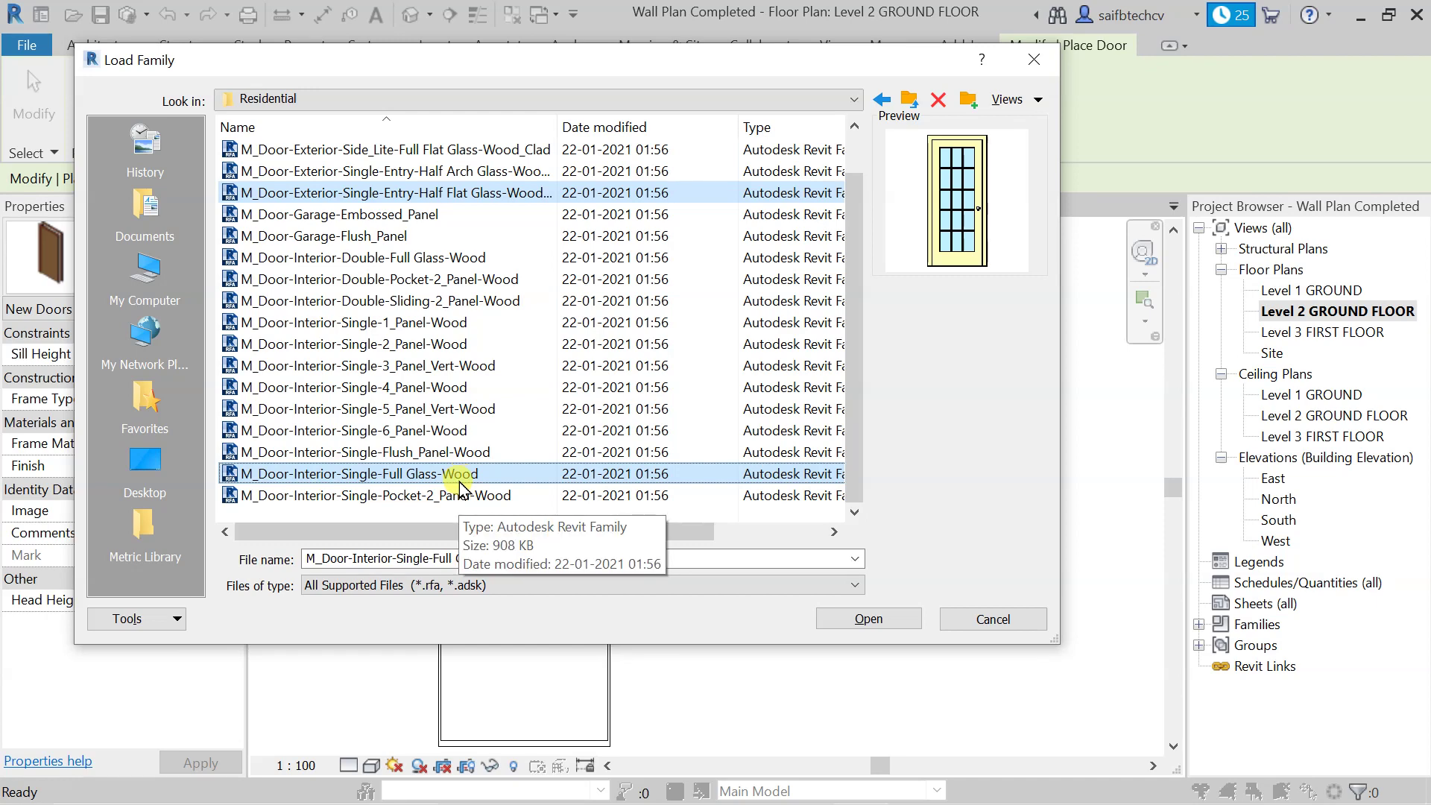
left_click(436, 452)
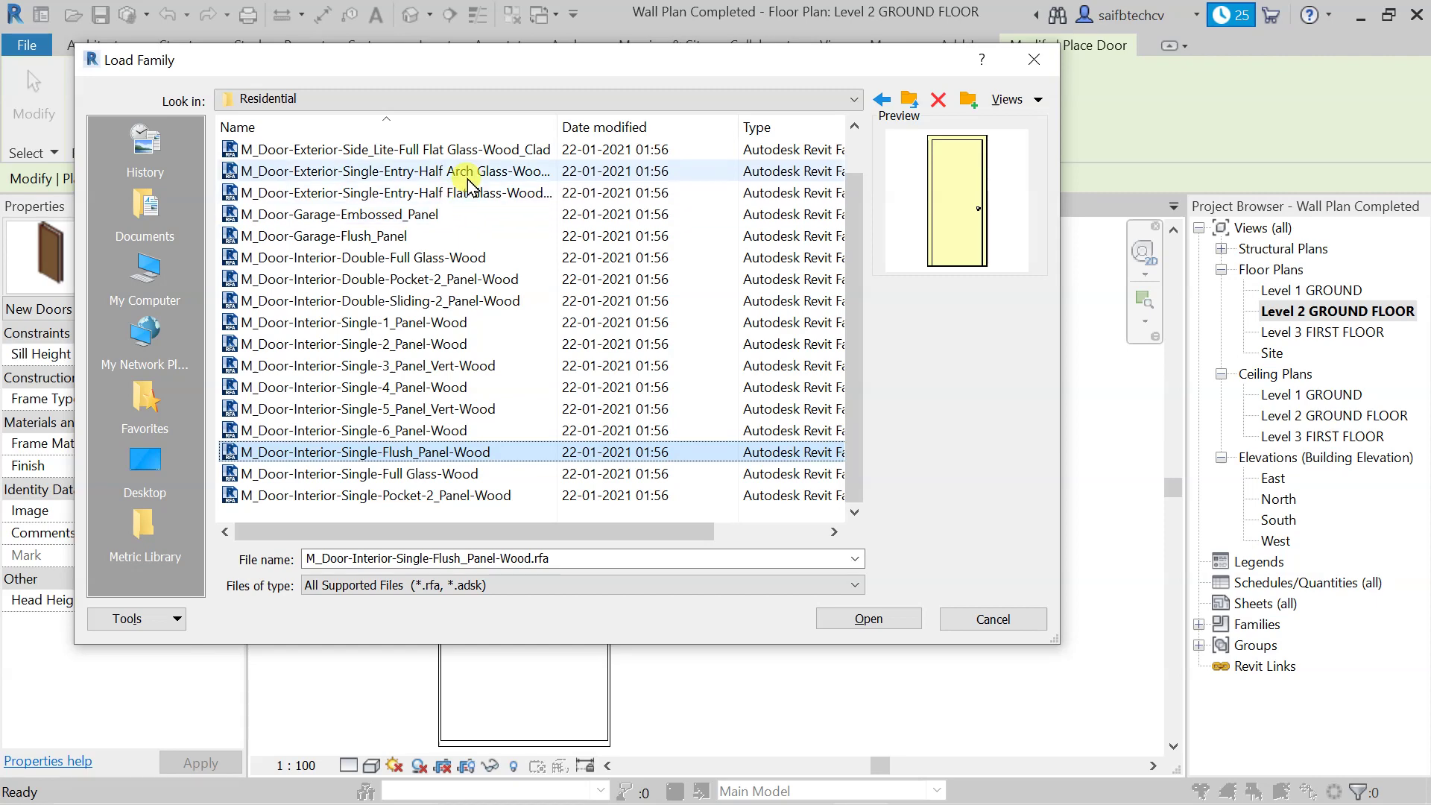
left_click(467, 198)
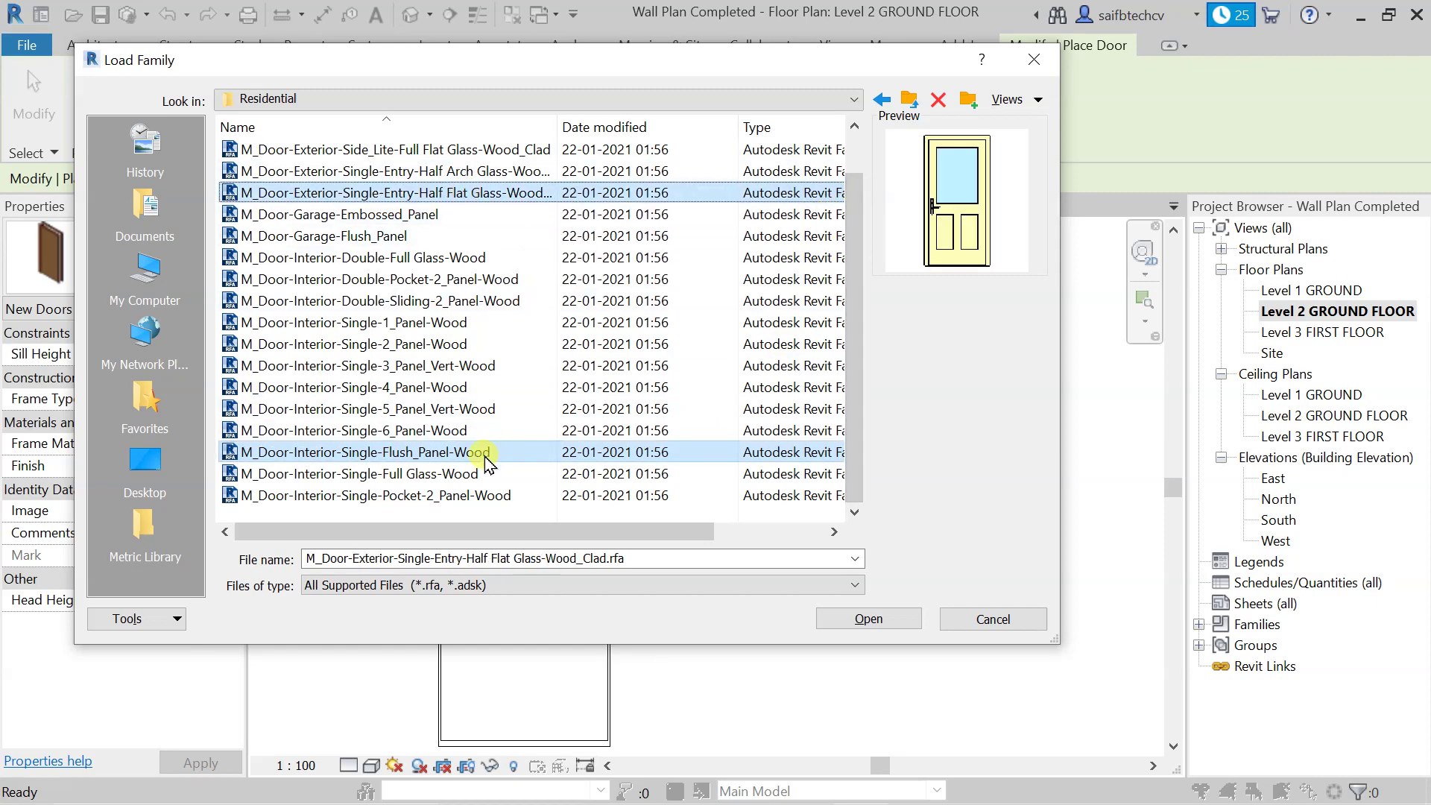
left_click(437, 458)
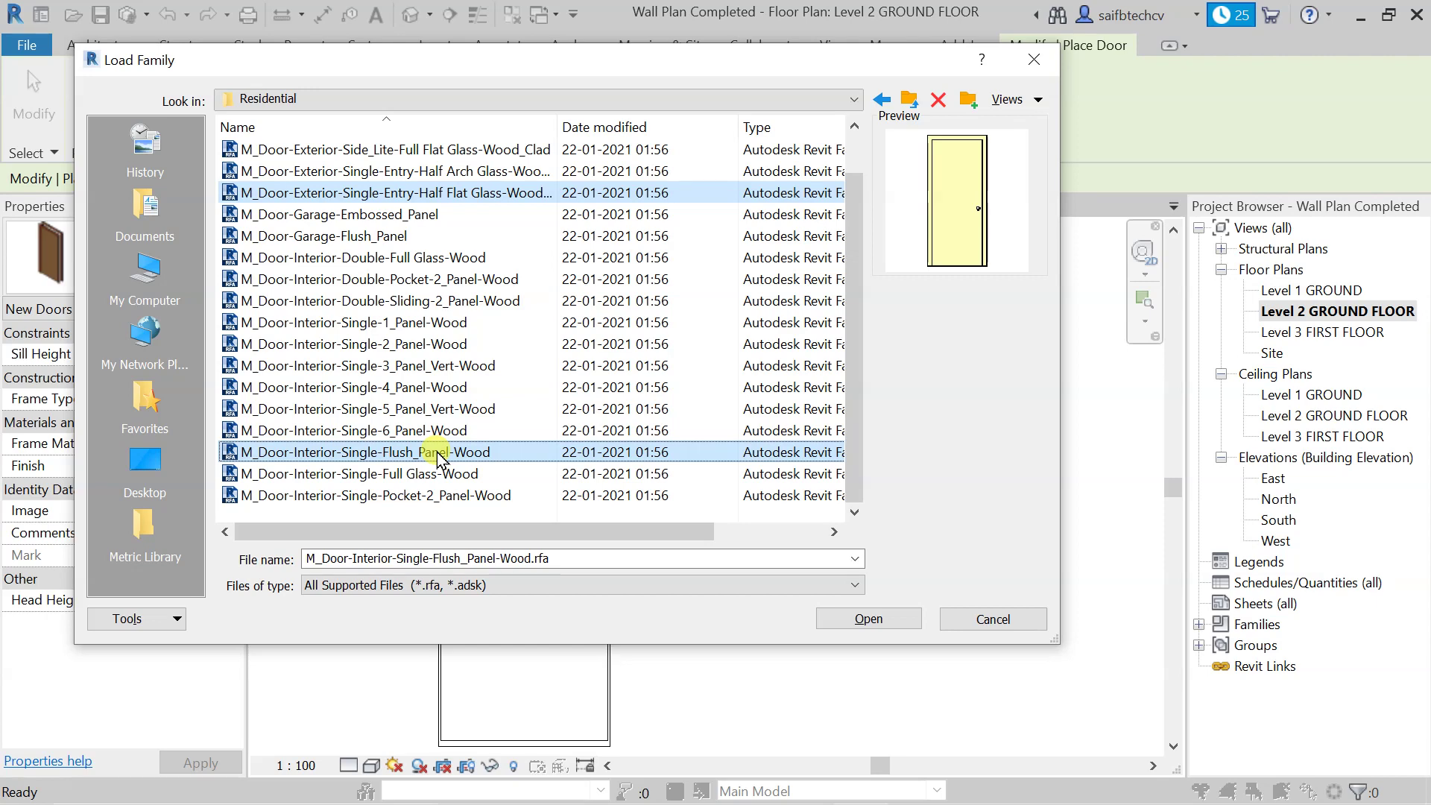
left_click(865, 619)
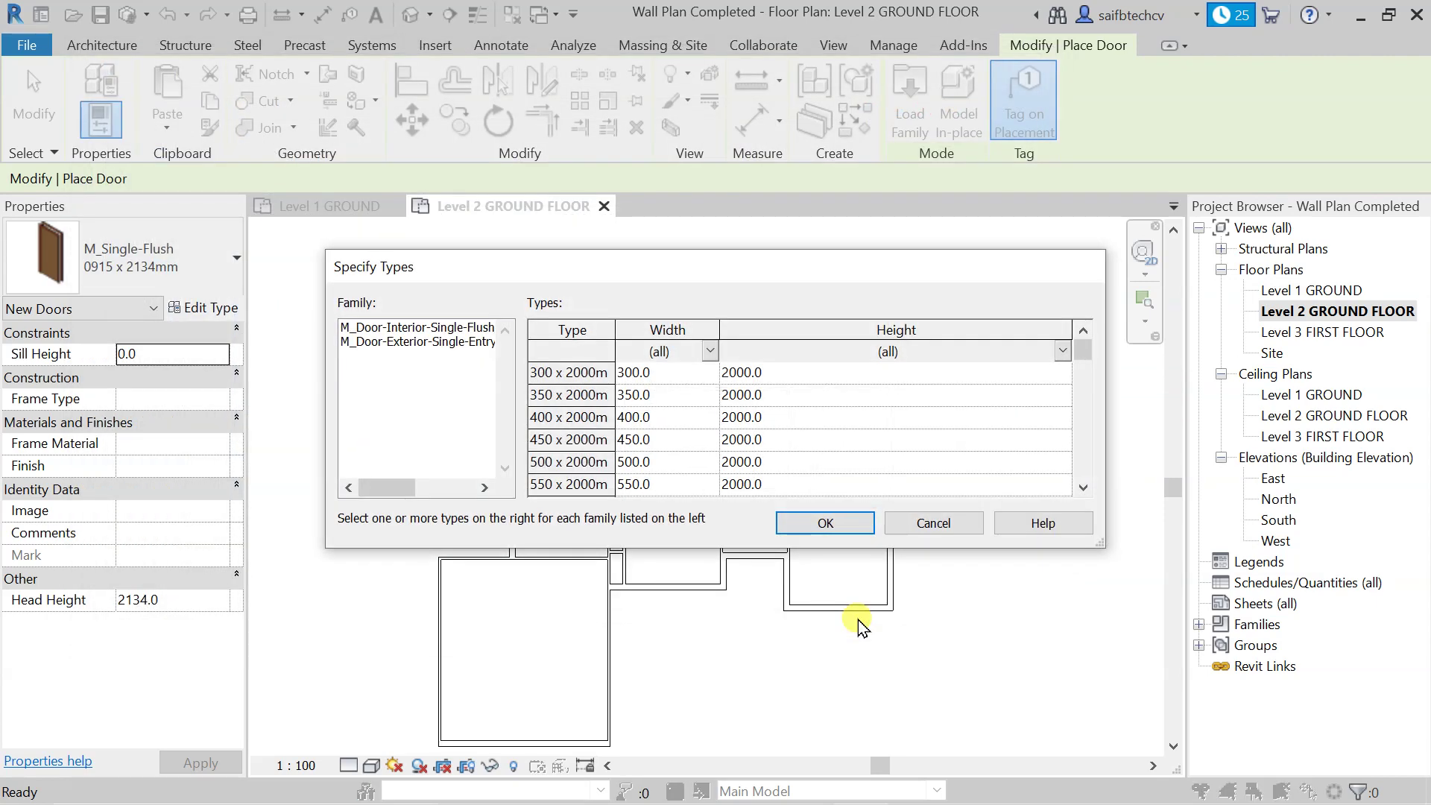
In Specify Types, try the interior flush door at 600 and 750 x 2400mm, then clear the choices
left_click(416, 332)
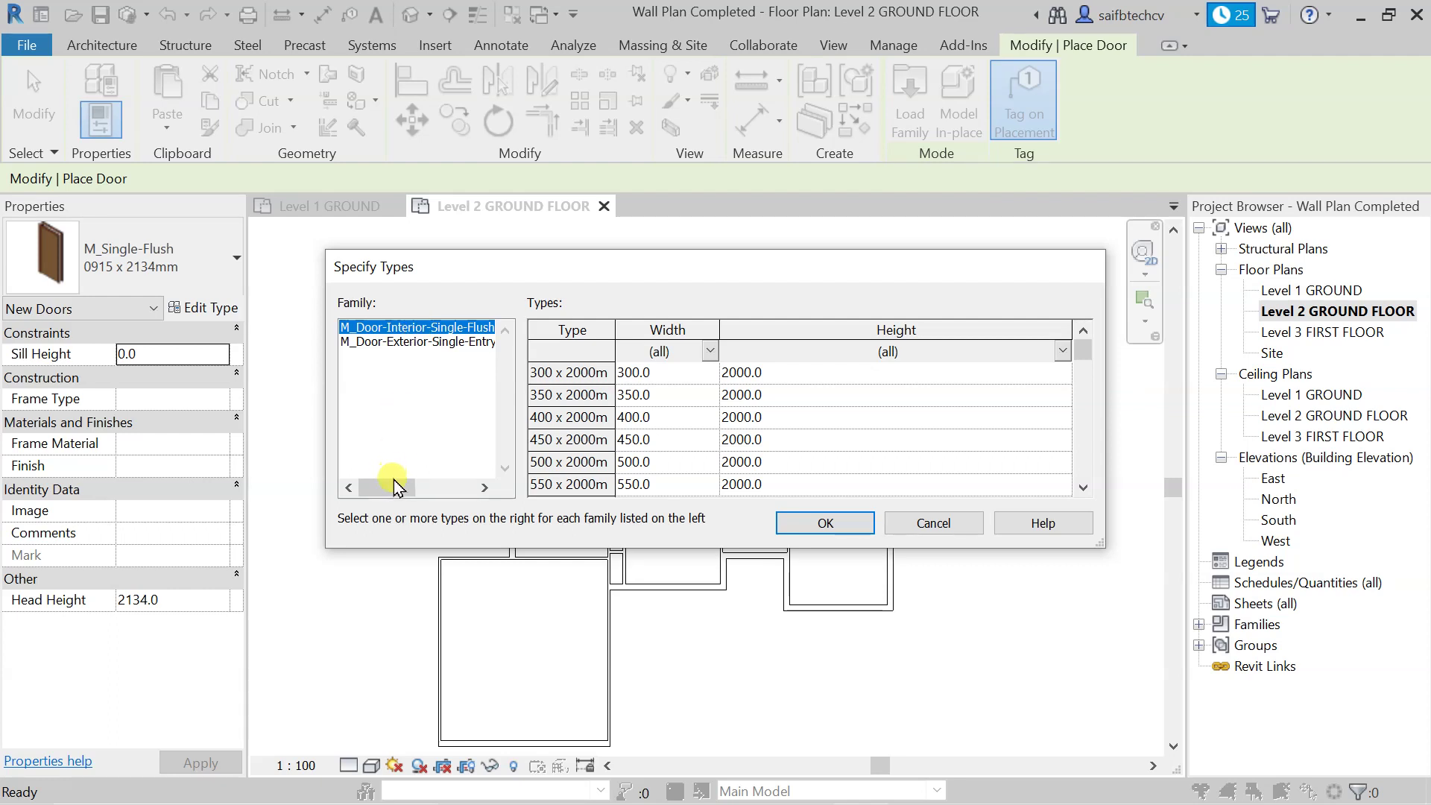
left_click_drag(380, 487, 415, 490)
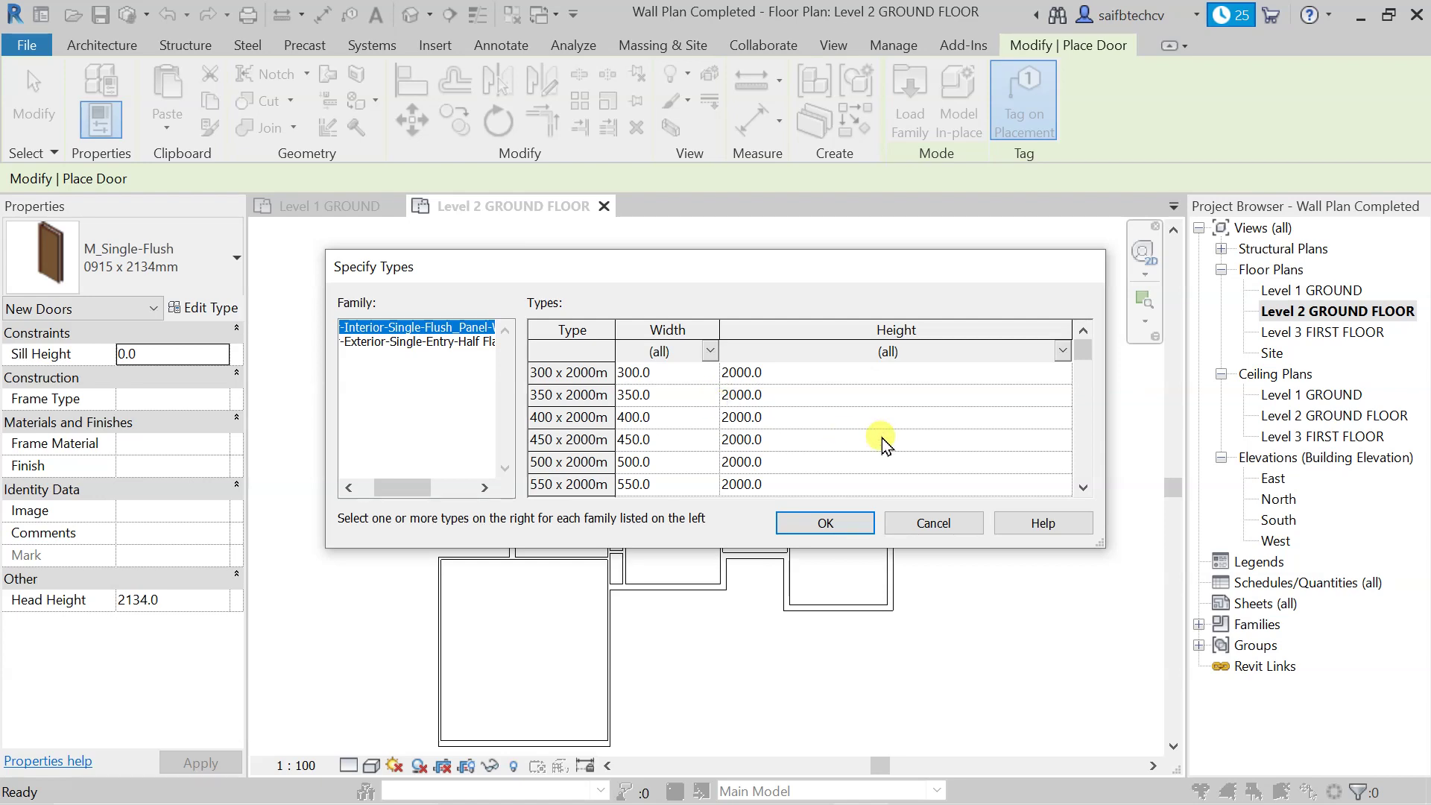
mouse_move(1084, 360)
left_mouse_down()
mouse_move(1083, 376)
mouse_move(1084, 364)
left_mouse_up()
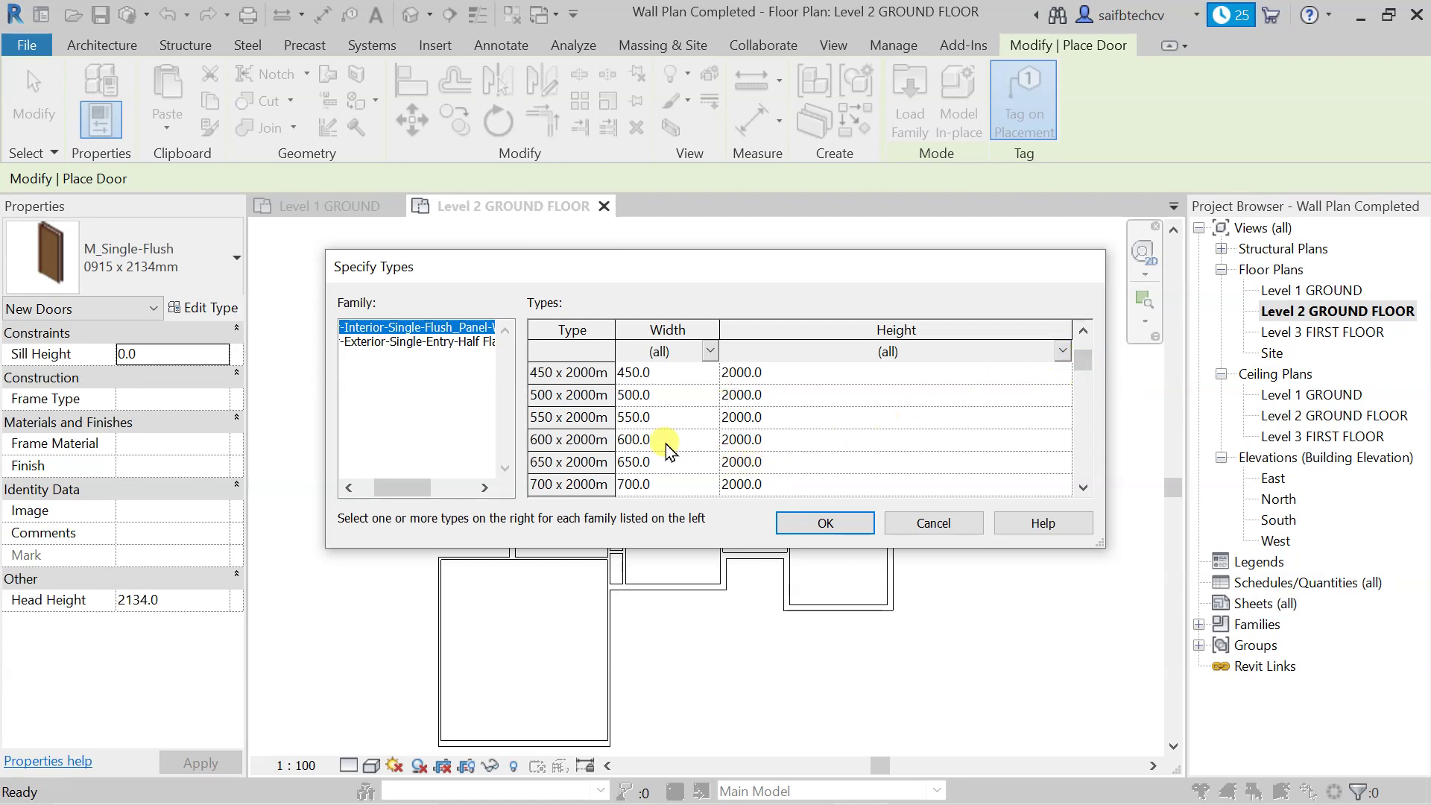
scroll(975, 432, "down", 10)
scroll(974, 432, "up", 4)
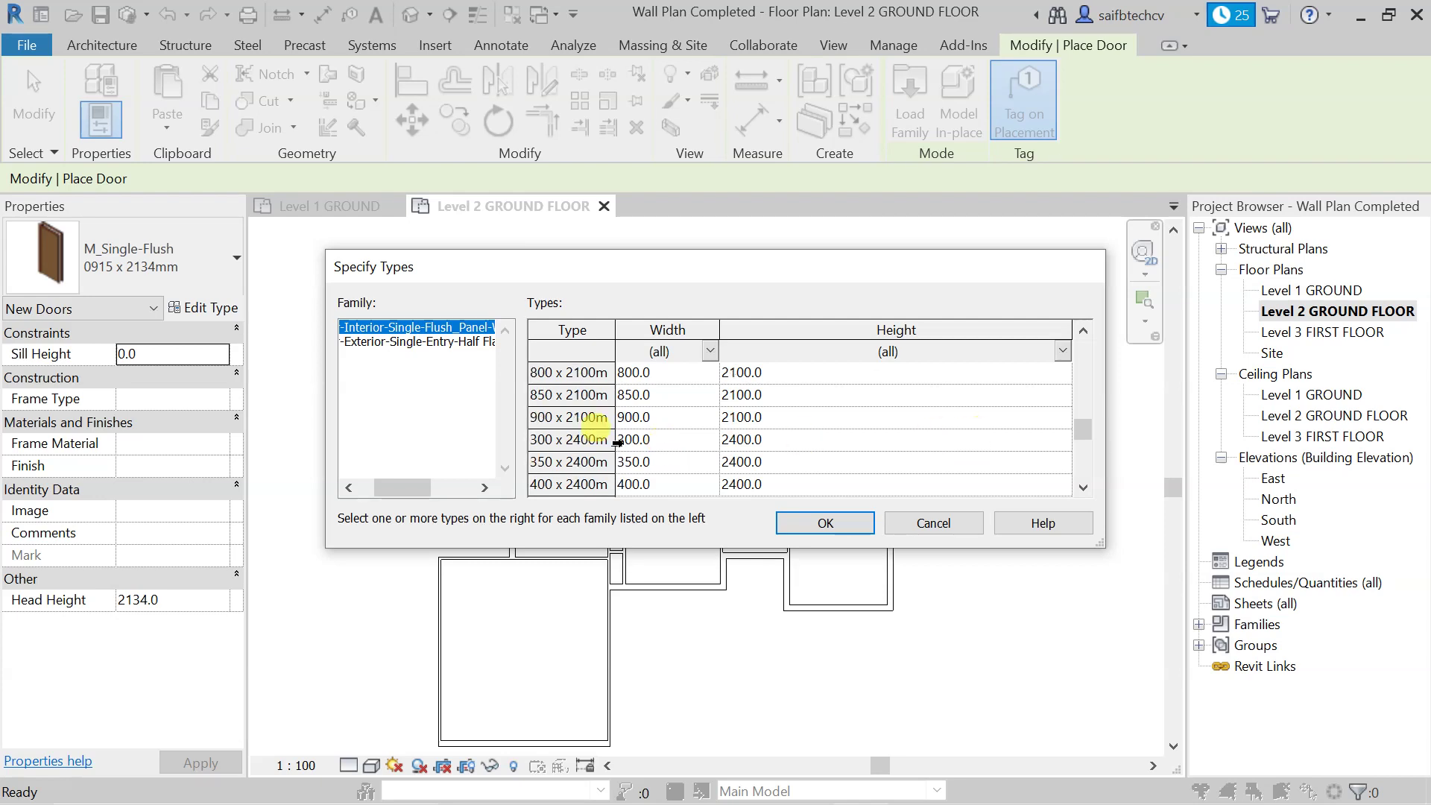
scroll(710, 454, "down", 2)
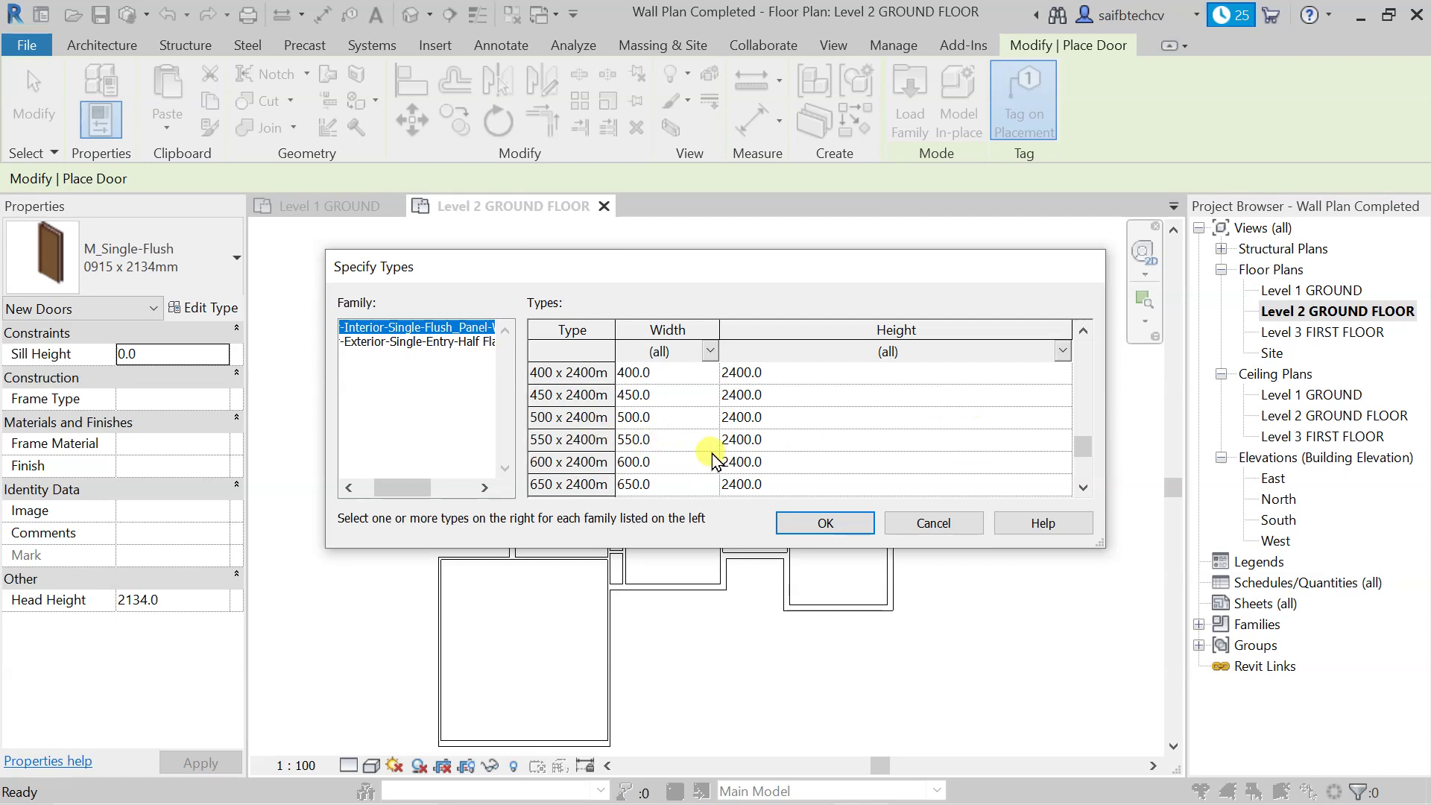
left_click(641, 464)
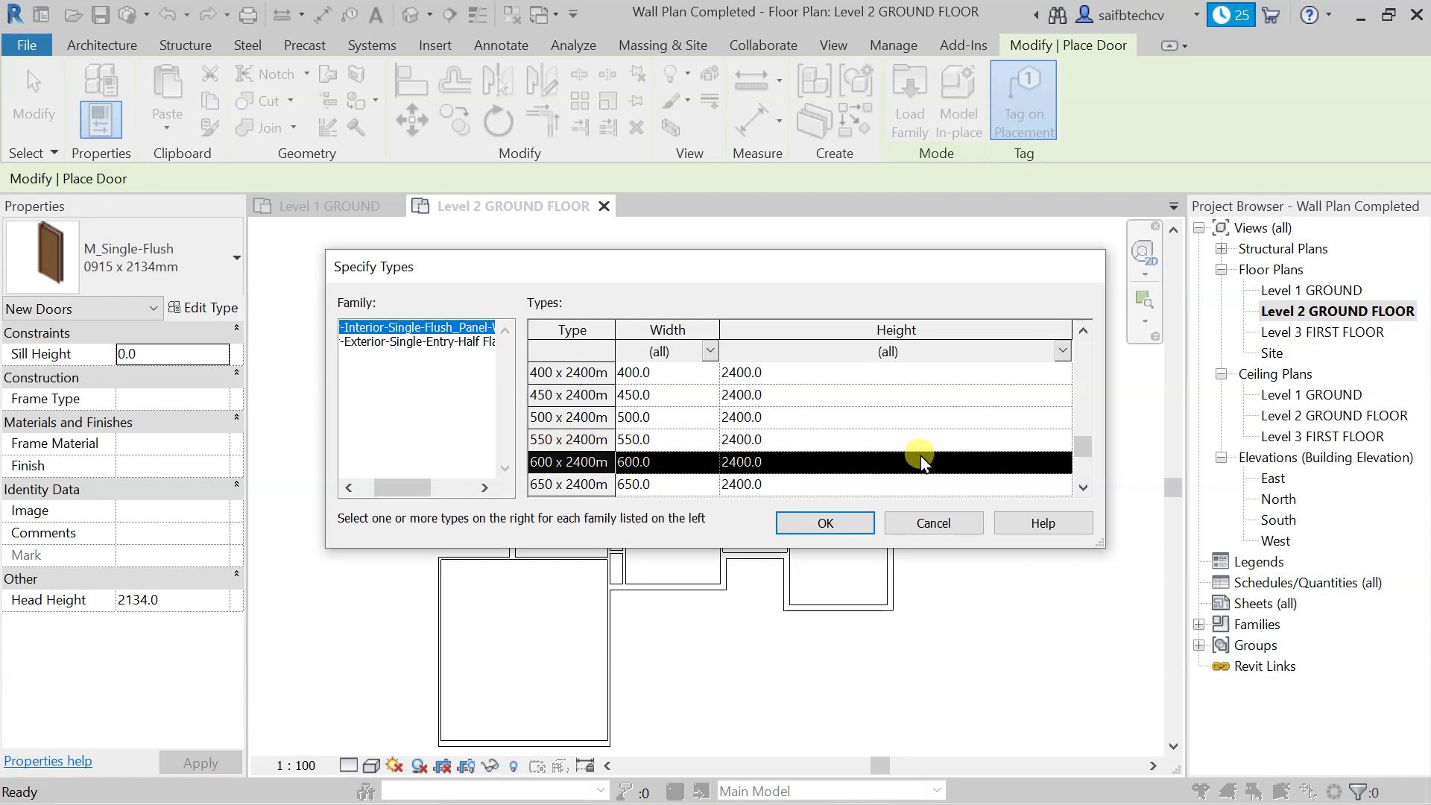
left_click(1080, 486)
left_click(1081, 485)
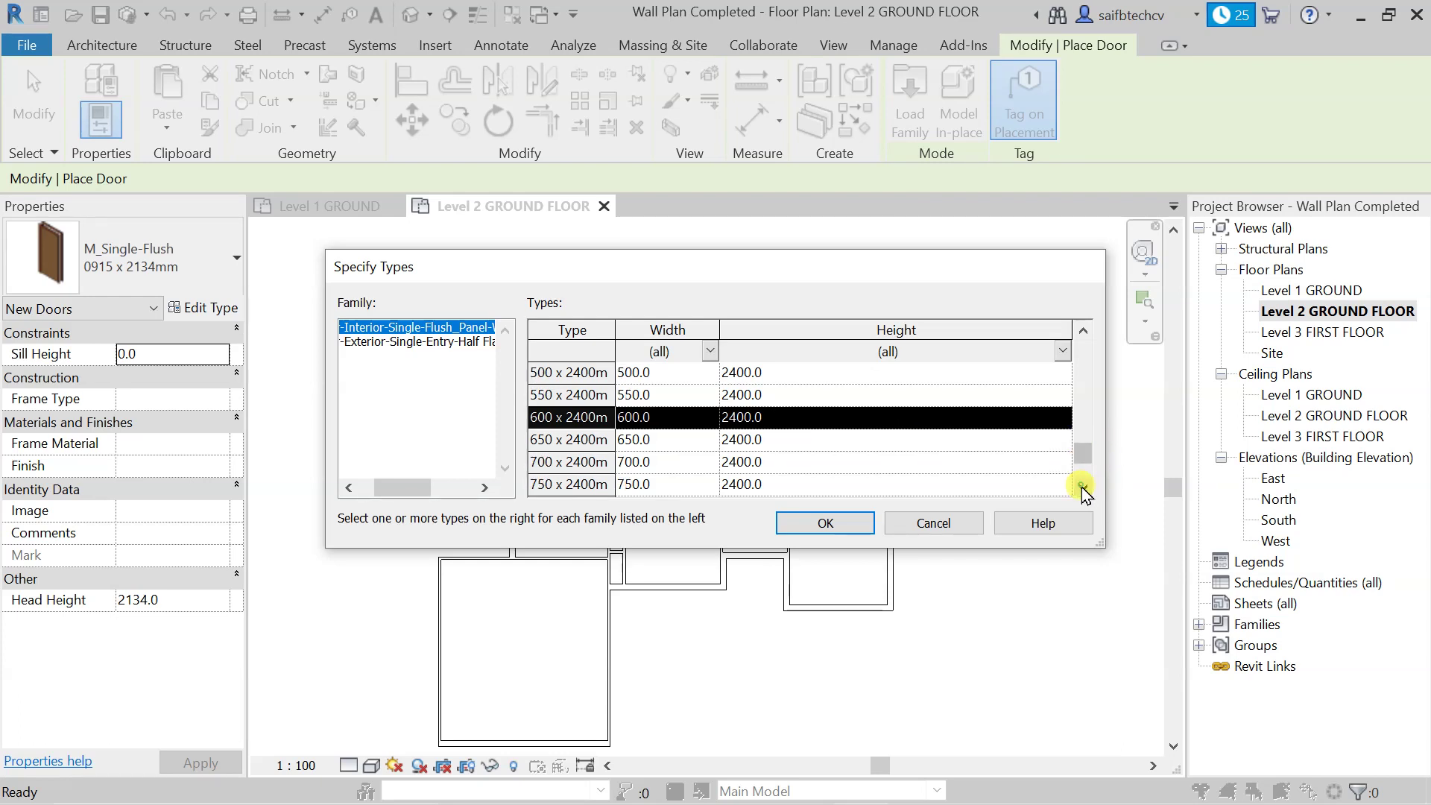
left_click(1081, 486)
left_click(1080, 486)
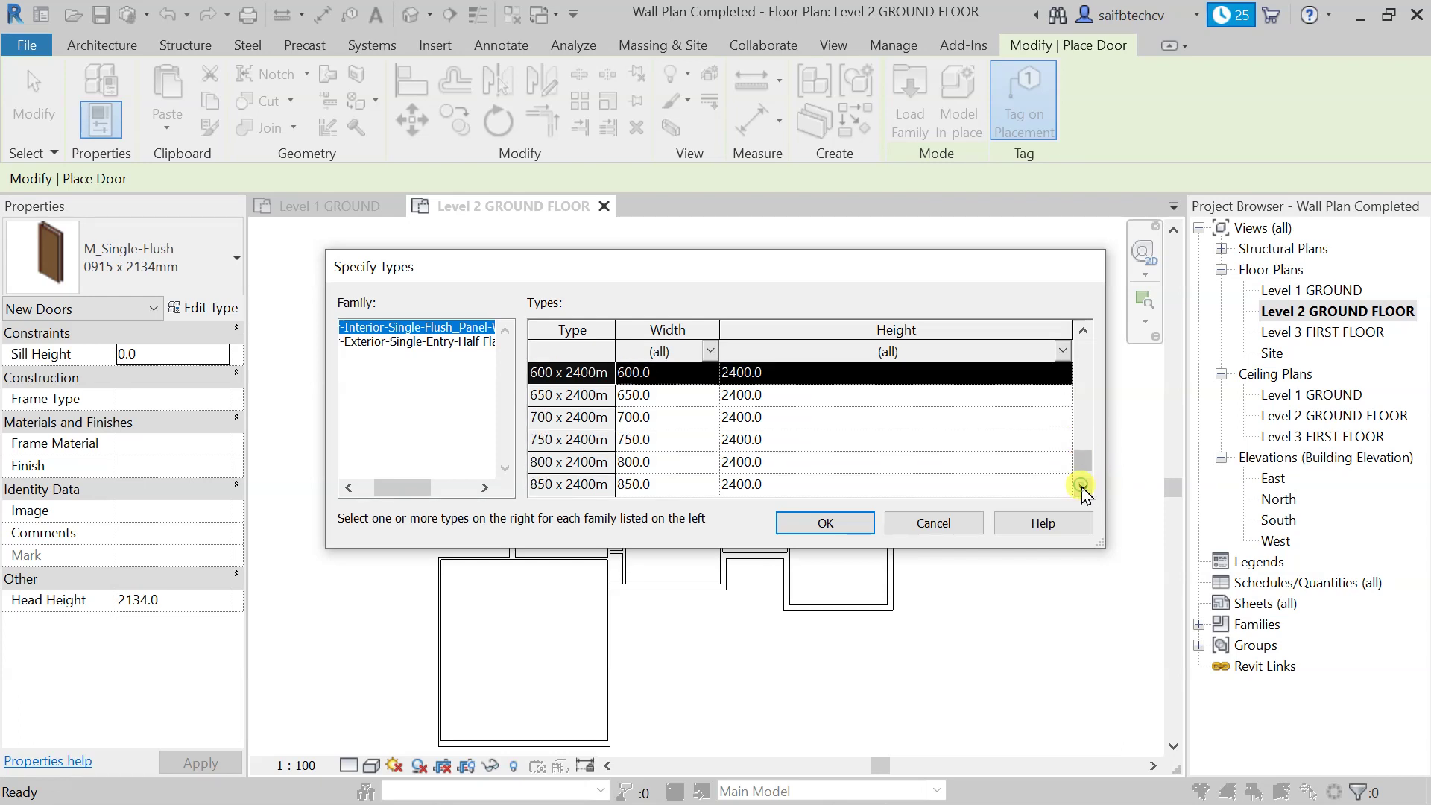
left_click(636, 440, "ctrl")
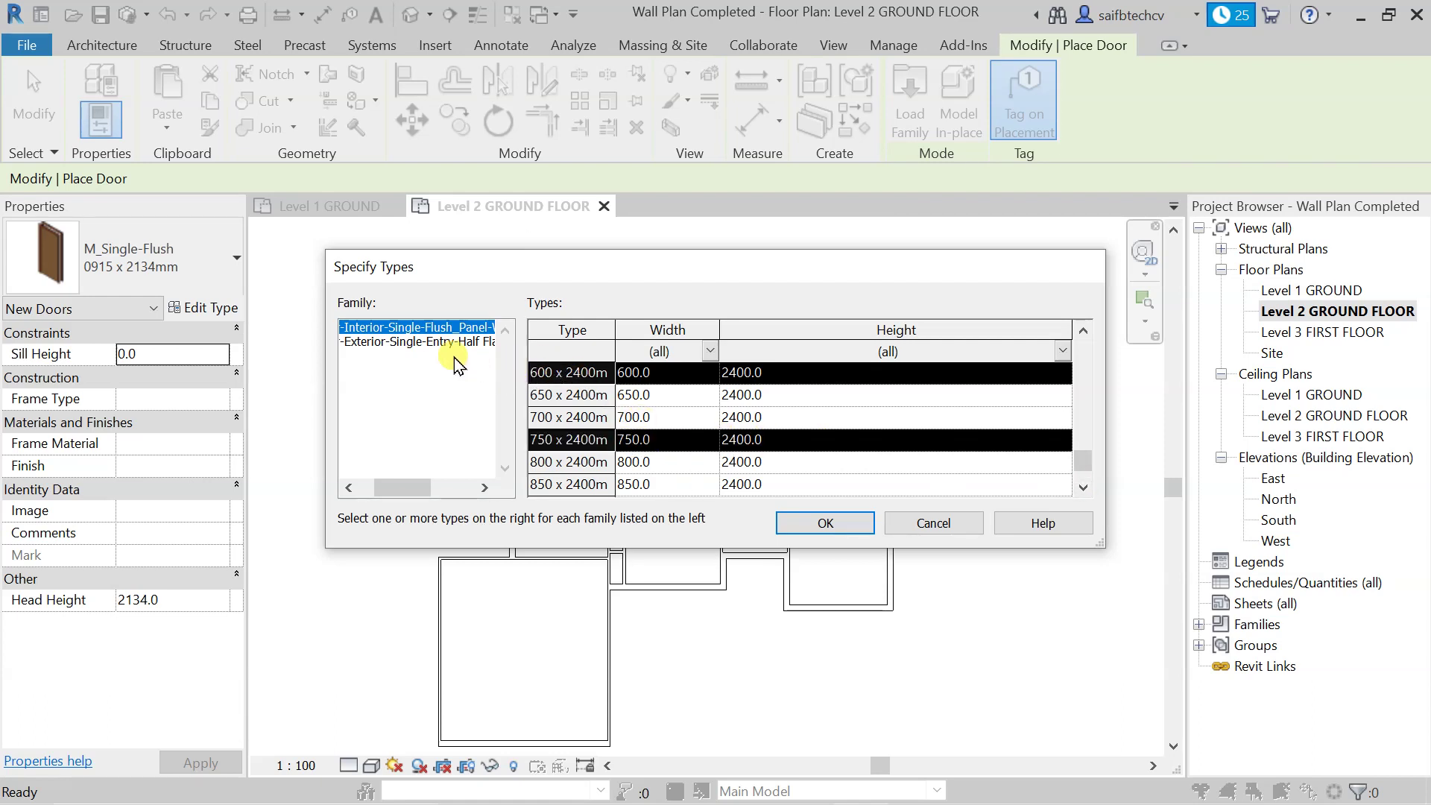
left_click(405, 352)
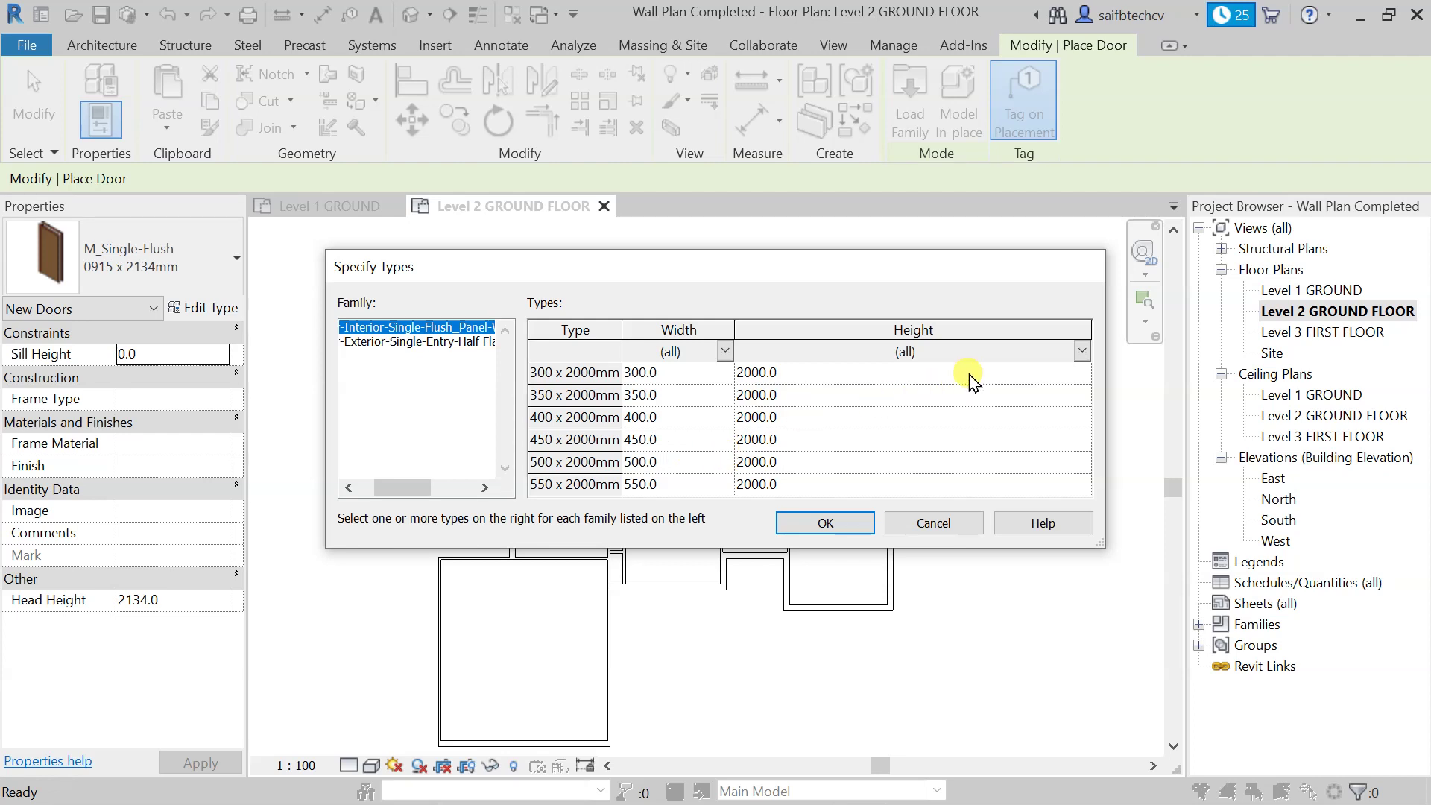
Try interior flush door sizes 750, 900 and 600 x 2400mm in Specify Types
scroll(839, 421, "down", 10)
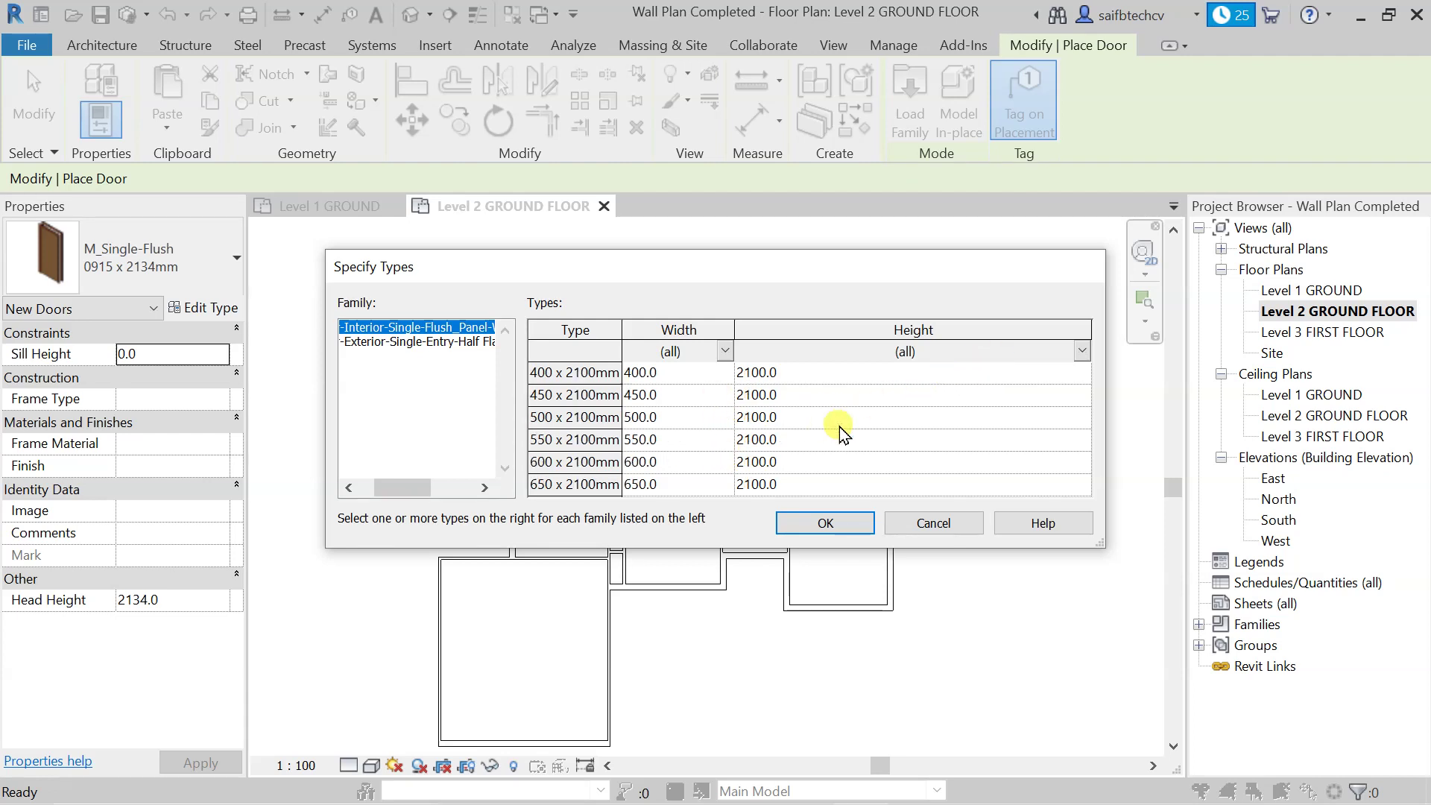
left_click(839, 402)
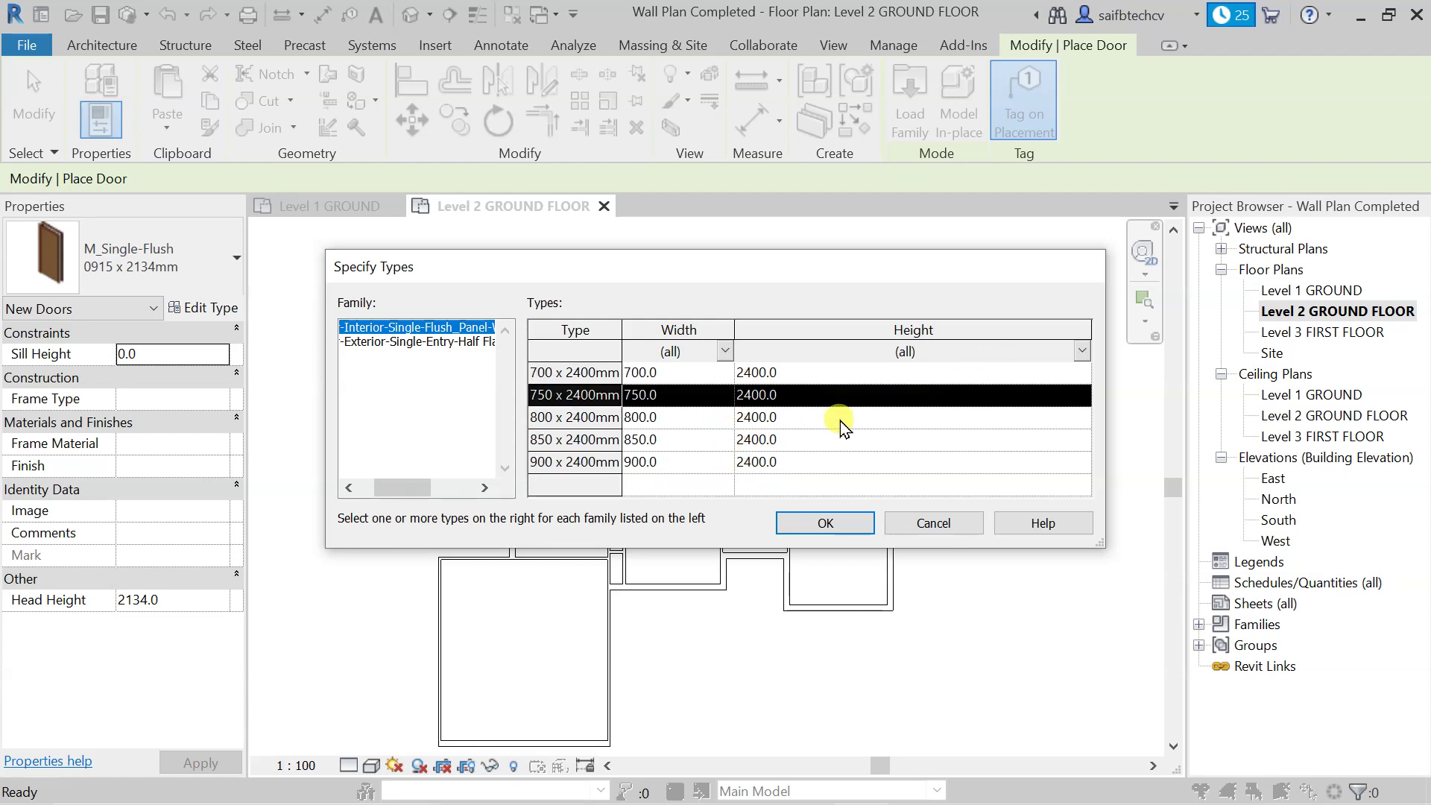
left_click(566, 462, "ctrl")
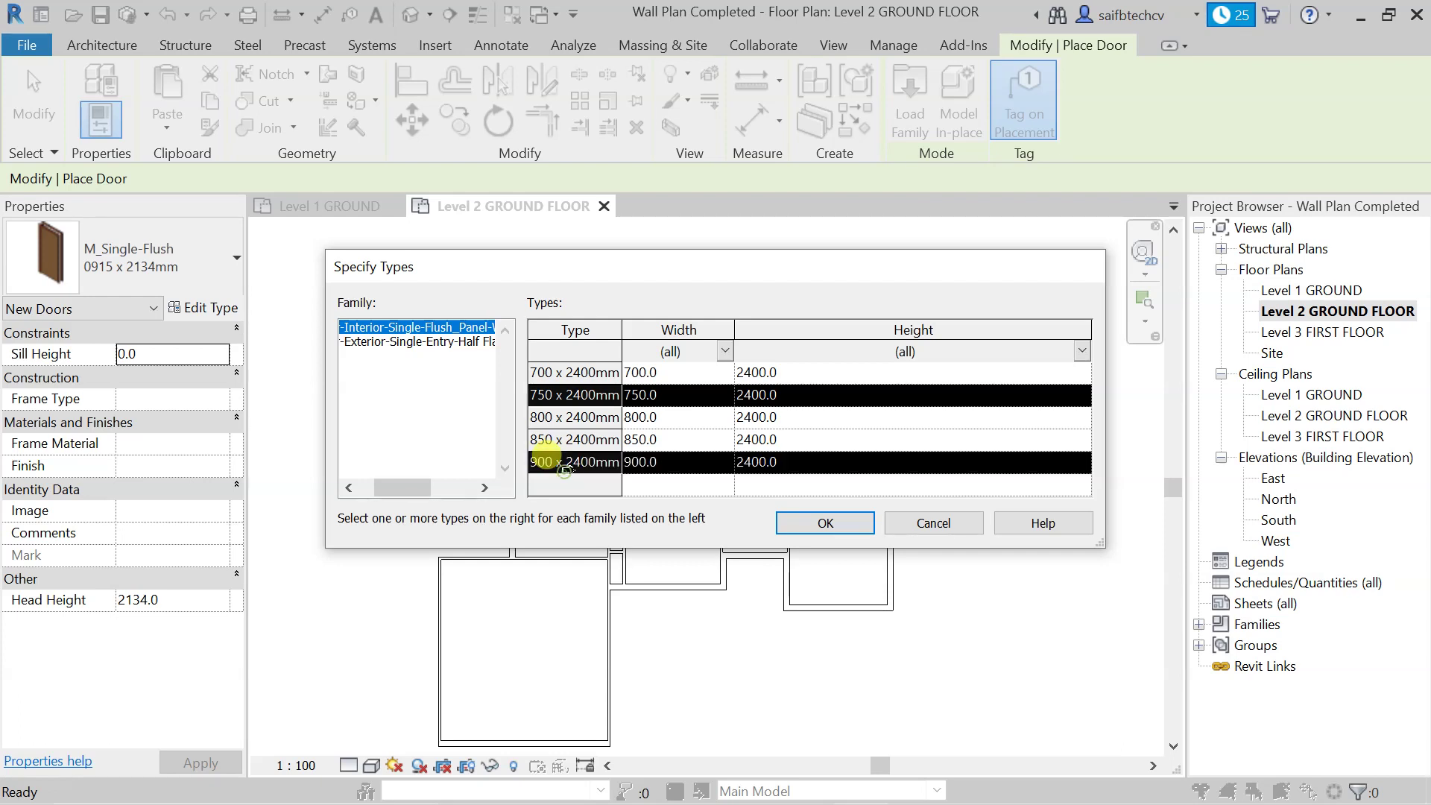
scroll(650, 432, "up", 8)
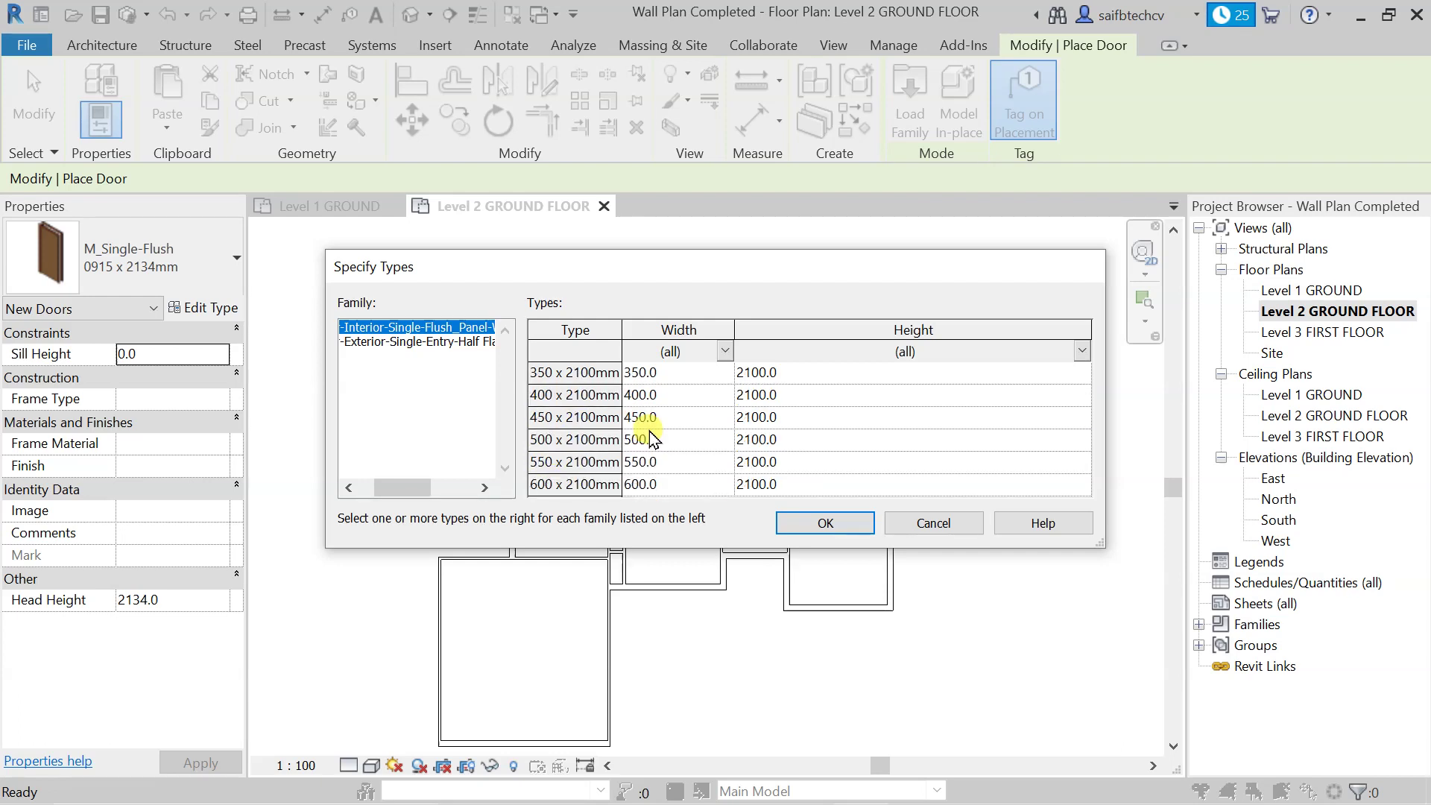
scroll(650, 432, "down", 8)
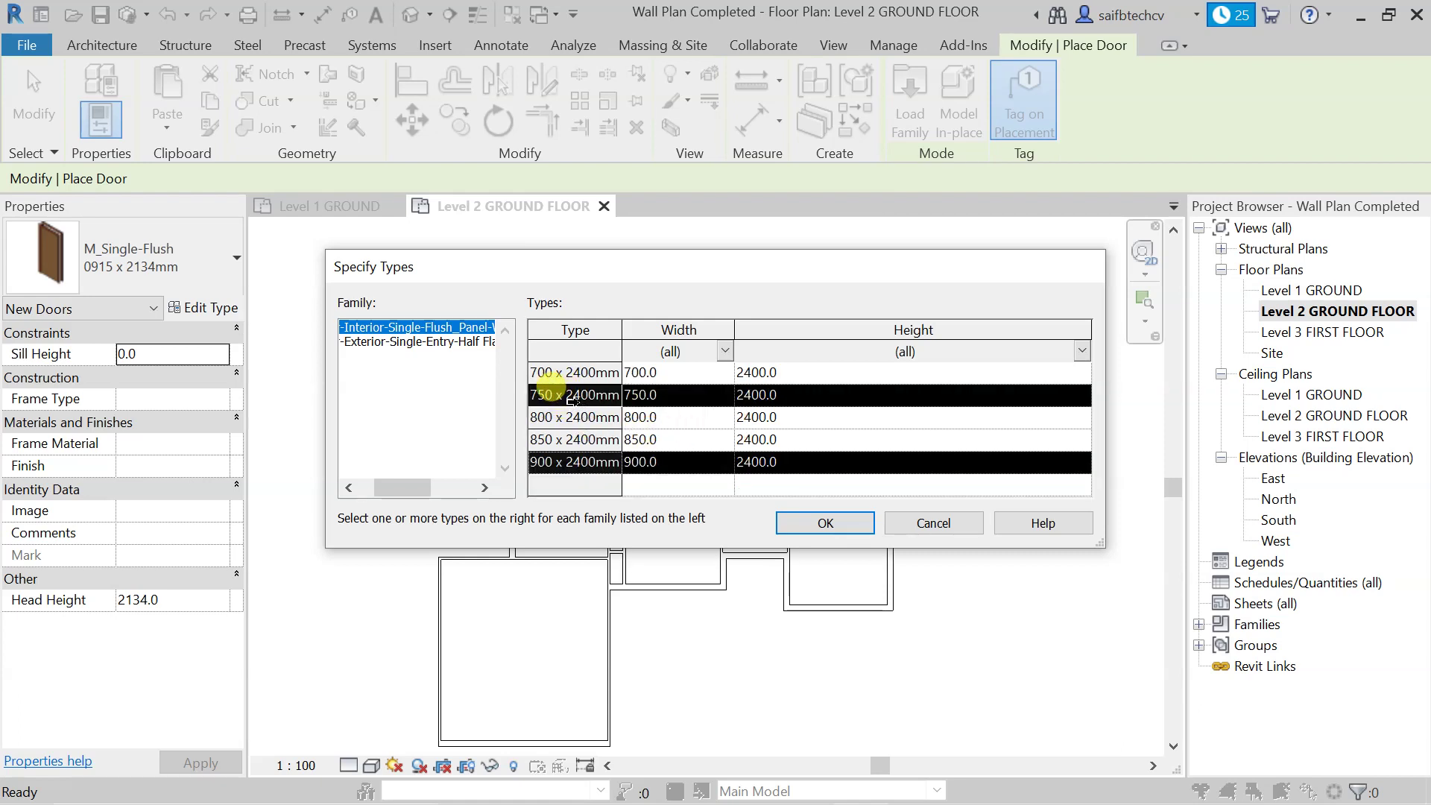
left_click(571, 399, "ctrl")
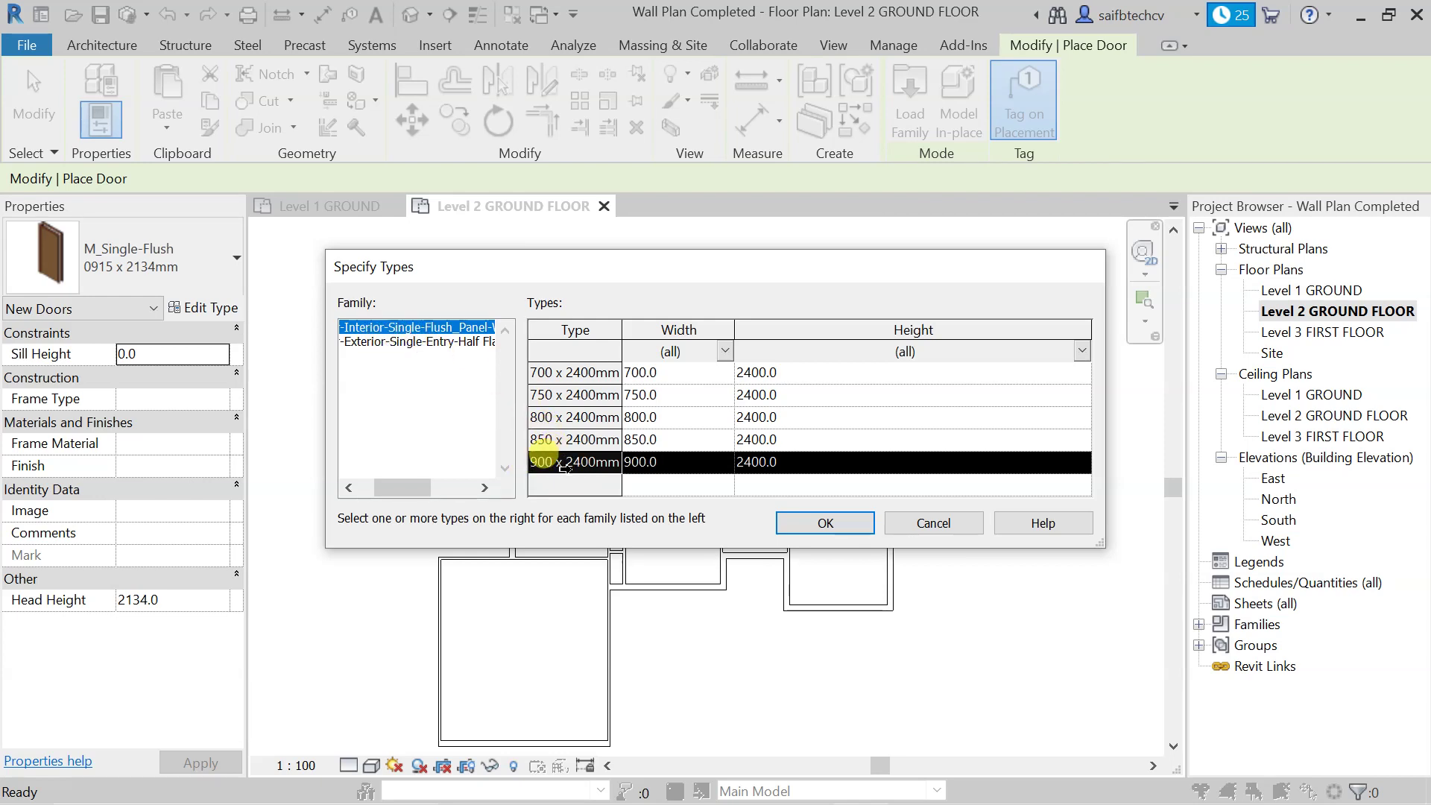
scroll(522, 425, "up", 2)
left_click(566, 439)
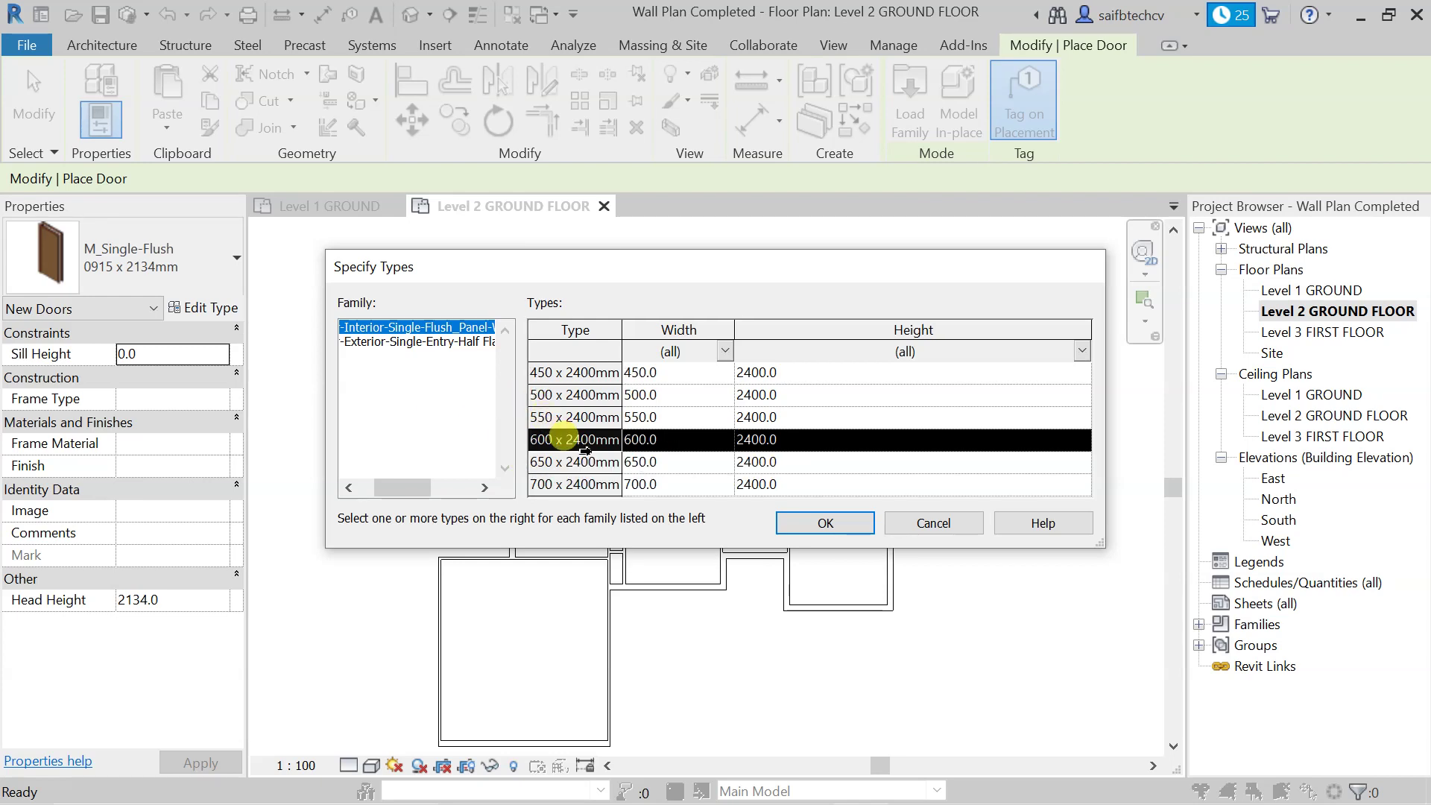
scroll(585, 450, "down", 2)
left_click(539, 462)
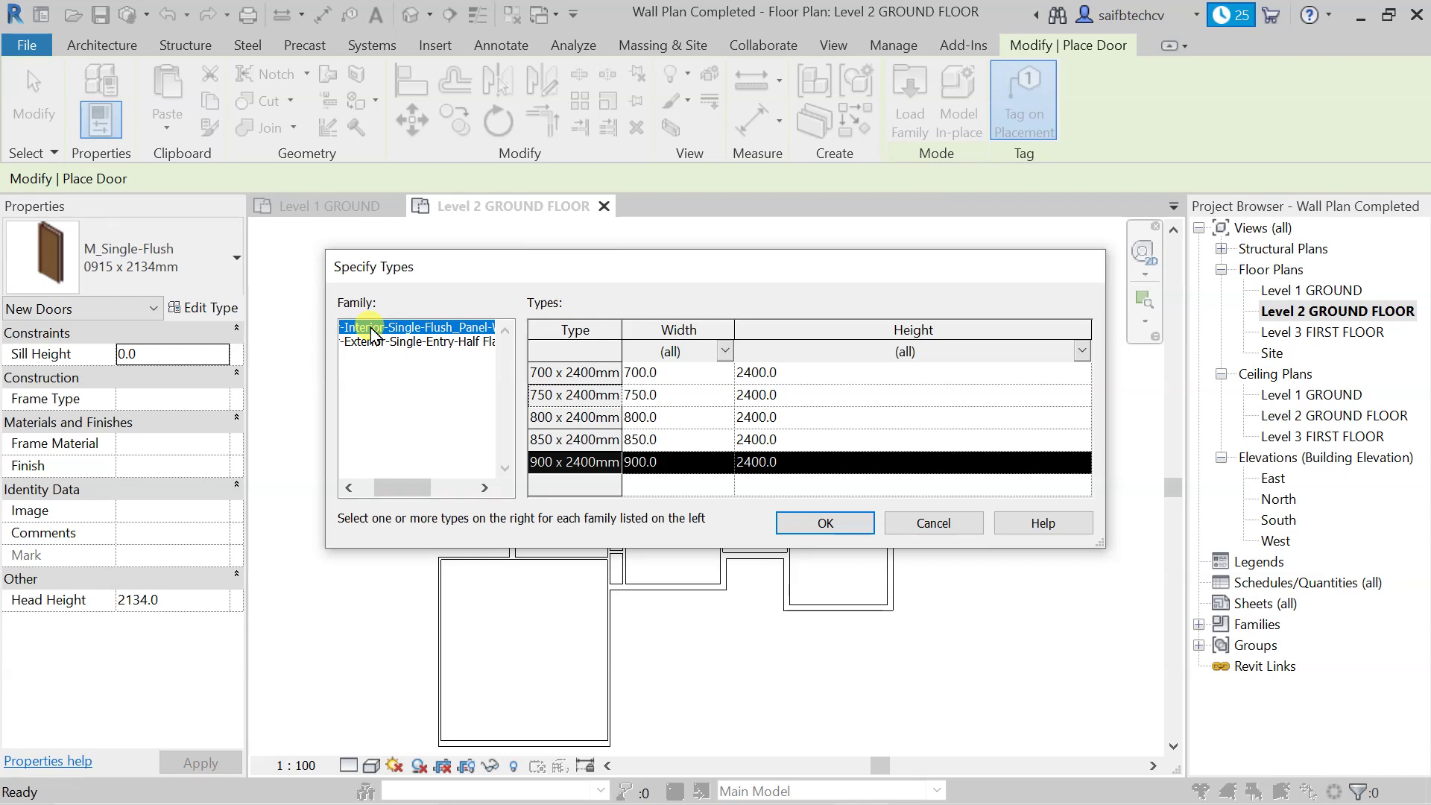
Settle the interior flush door on the 600 and 750 x 2400mm sizes only
scroll(551, 436, "up", 2)
left_click(555, 440)
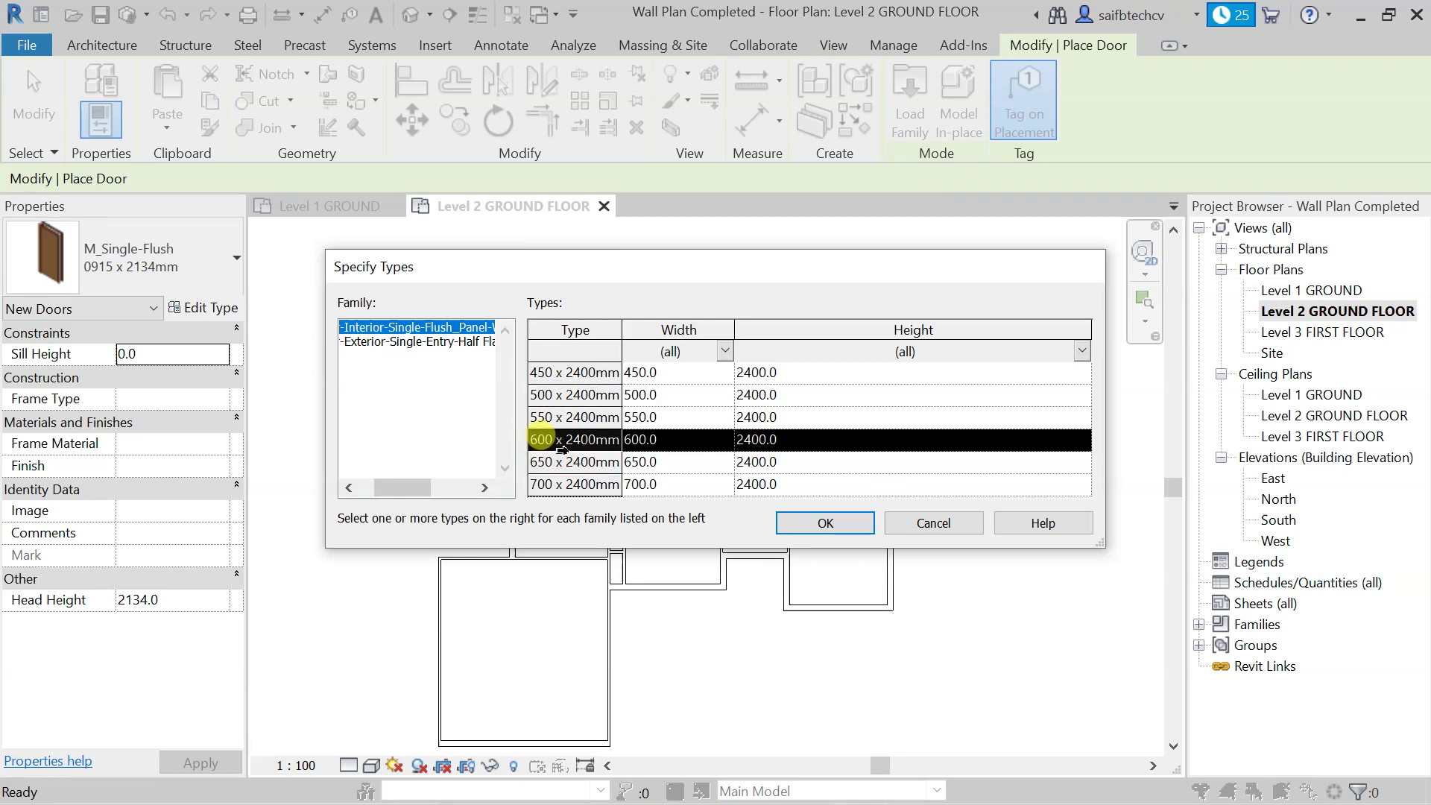
scroll(581, 482, "down", 2)
left_click(578, 461)
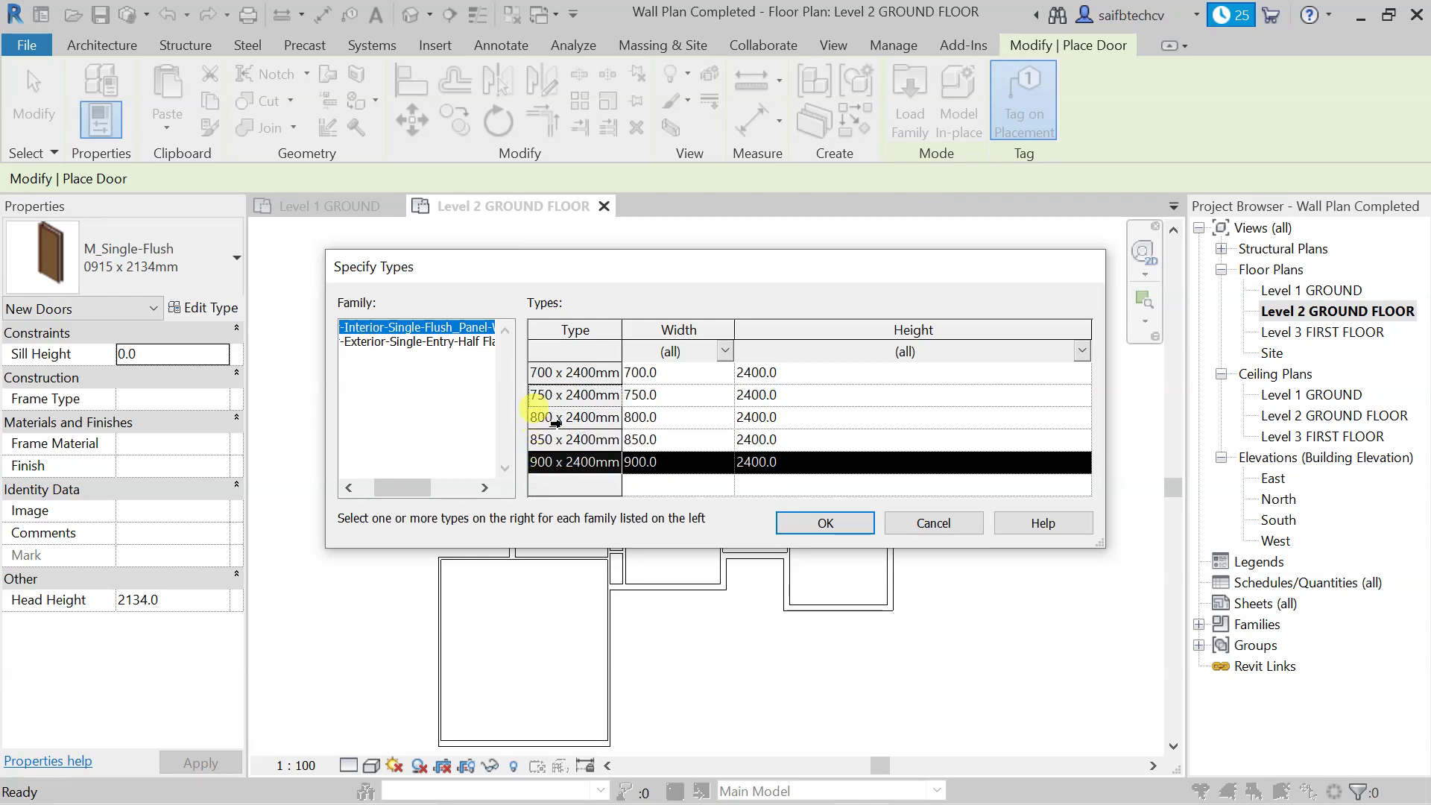
left_click(542, 394)
left_click(549, 462)
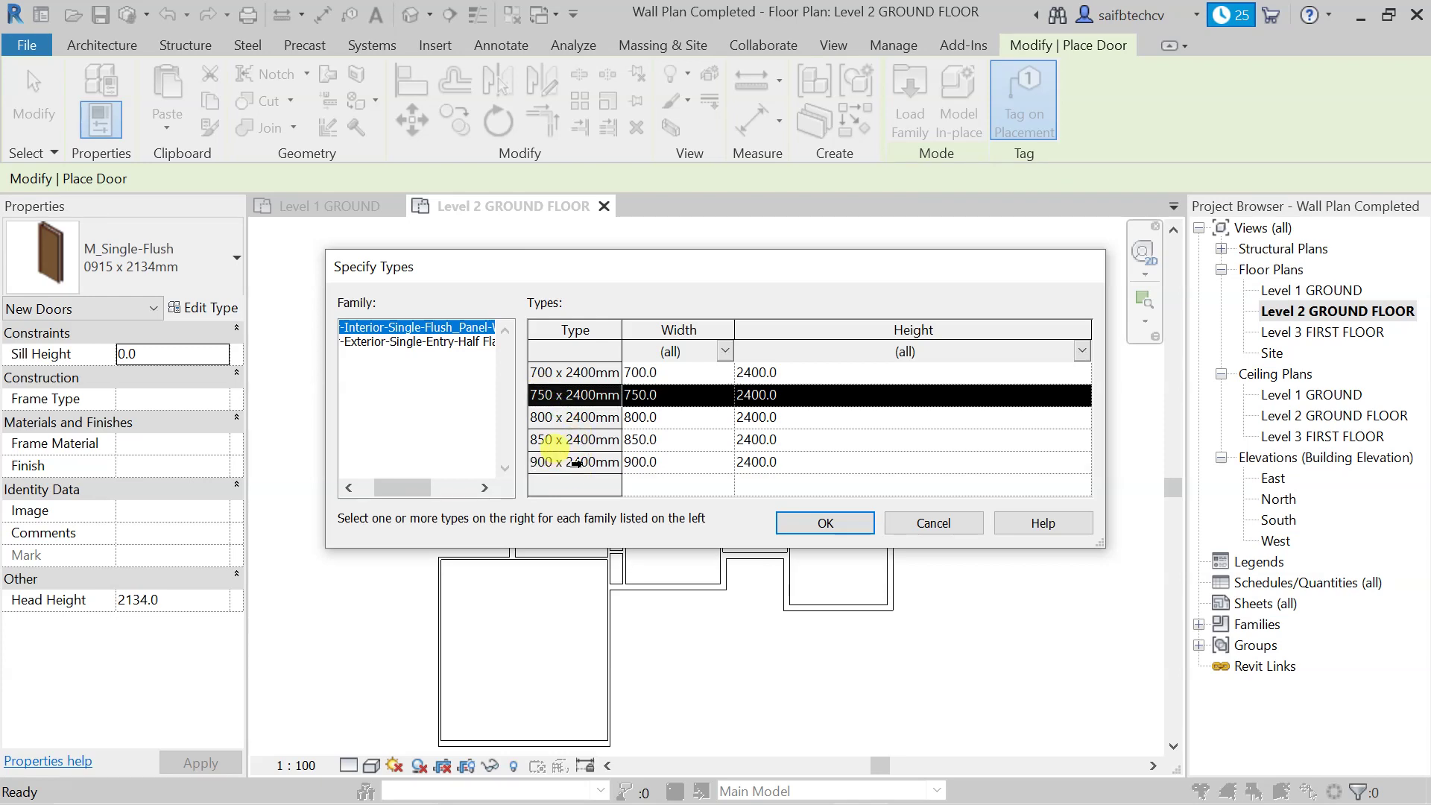
scroll(548, 447, "up", 2)
scroll(568, 444, "down", 2)
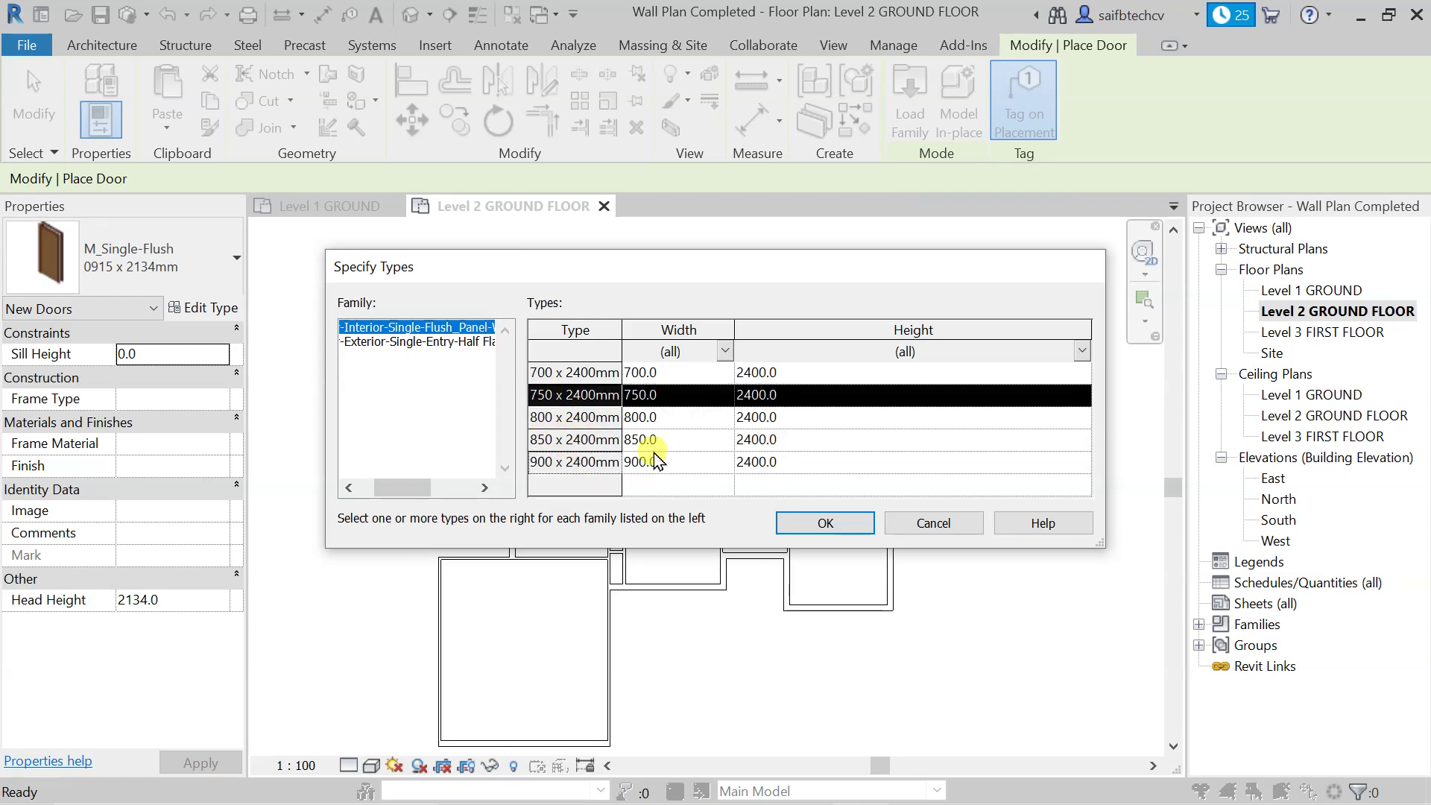
scroll(600, 442, "up", 2)
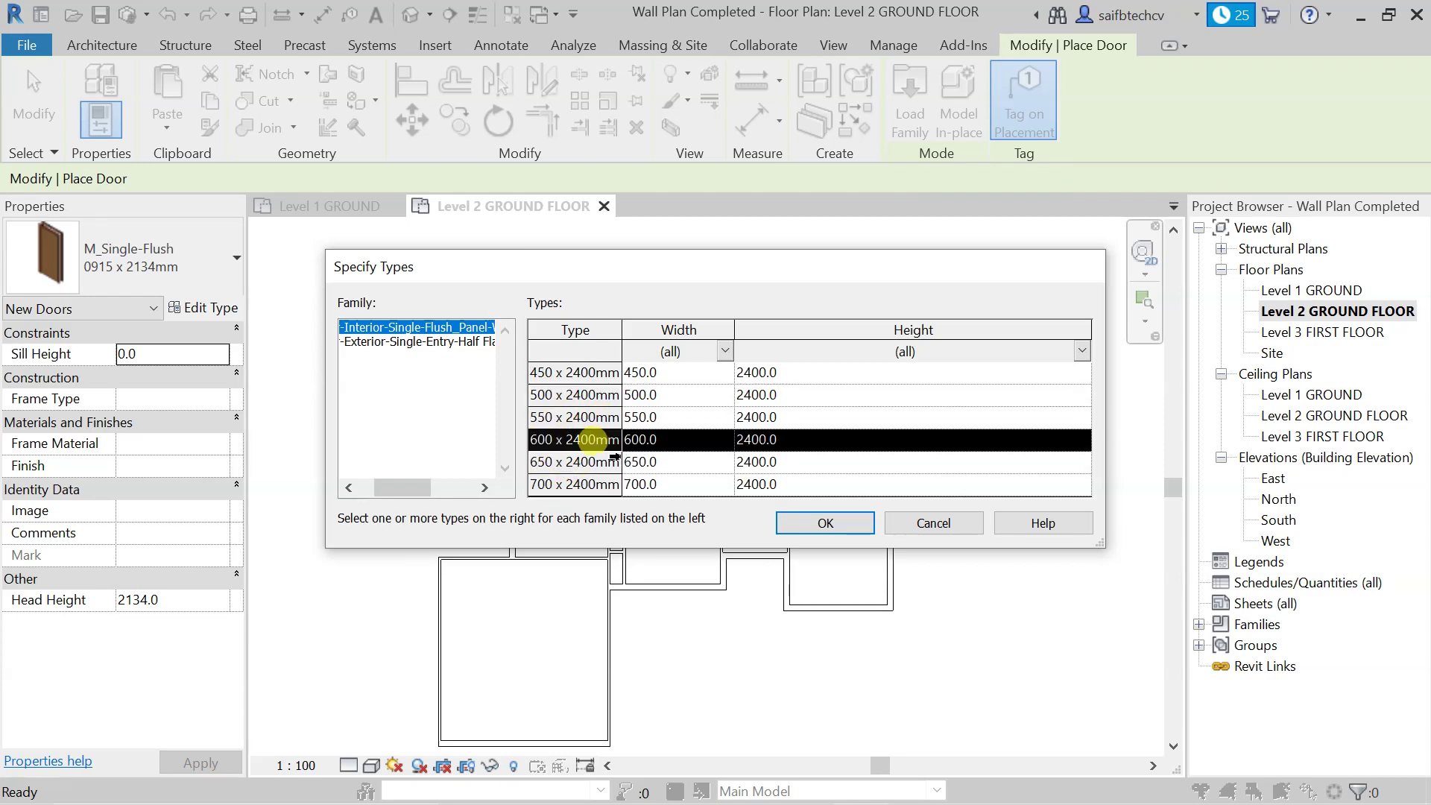
Choose 900 x 2400mm for the exterior entry door, recheck interior sizes and confirm loading
left_click(415, 343)
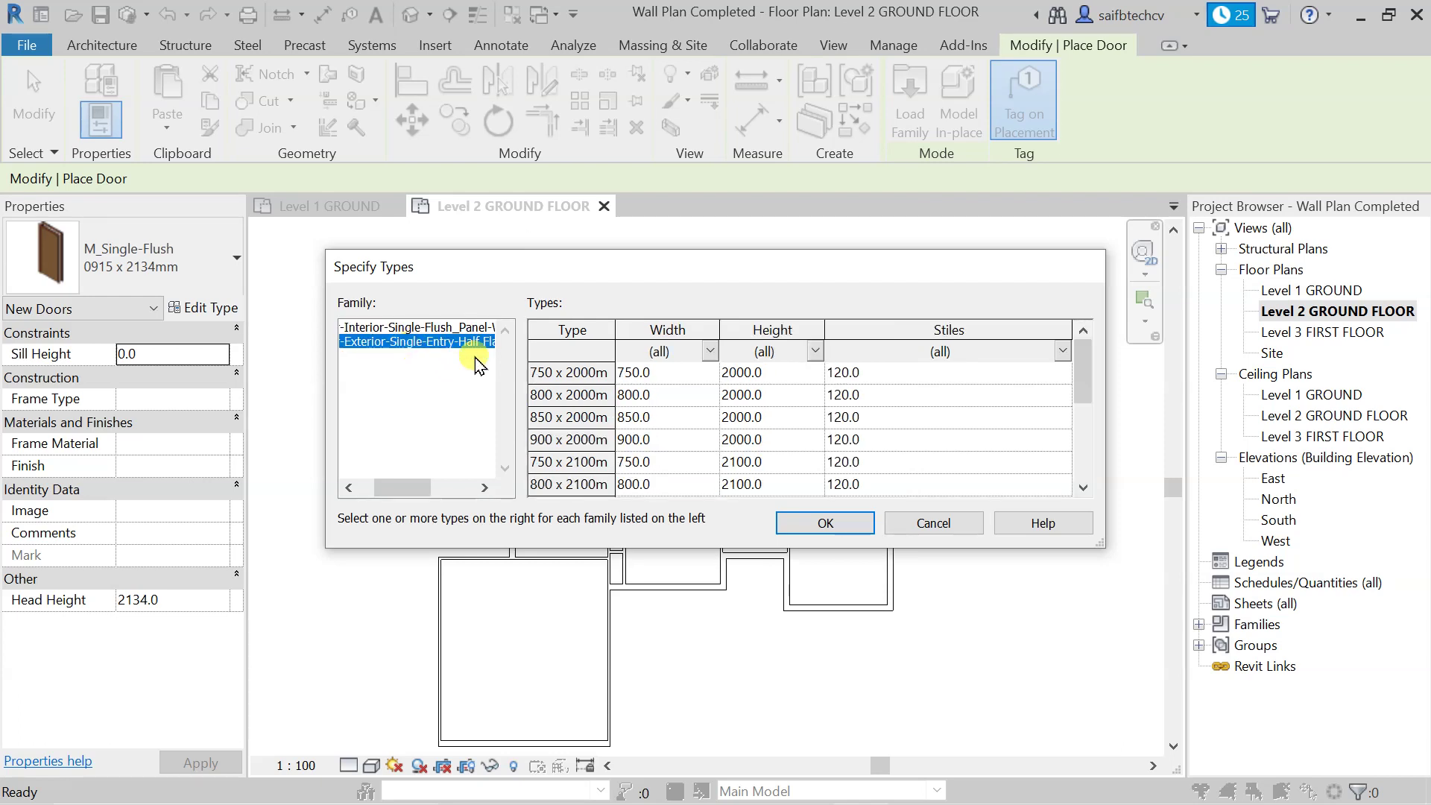
scroll(738, 447, "down", 3)
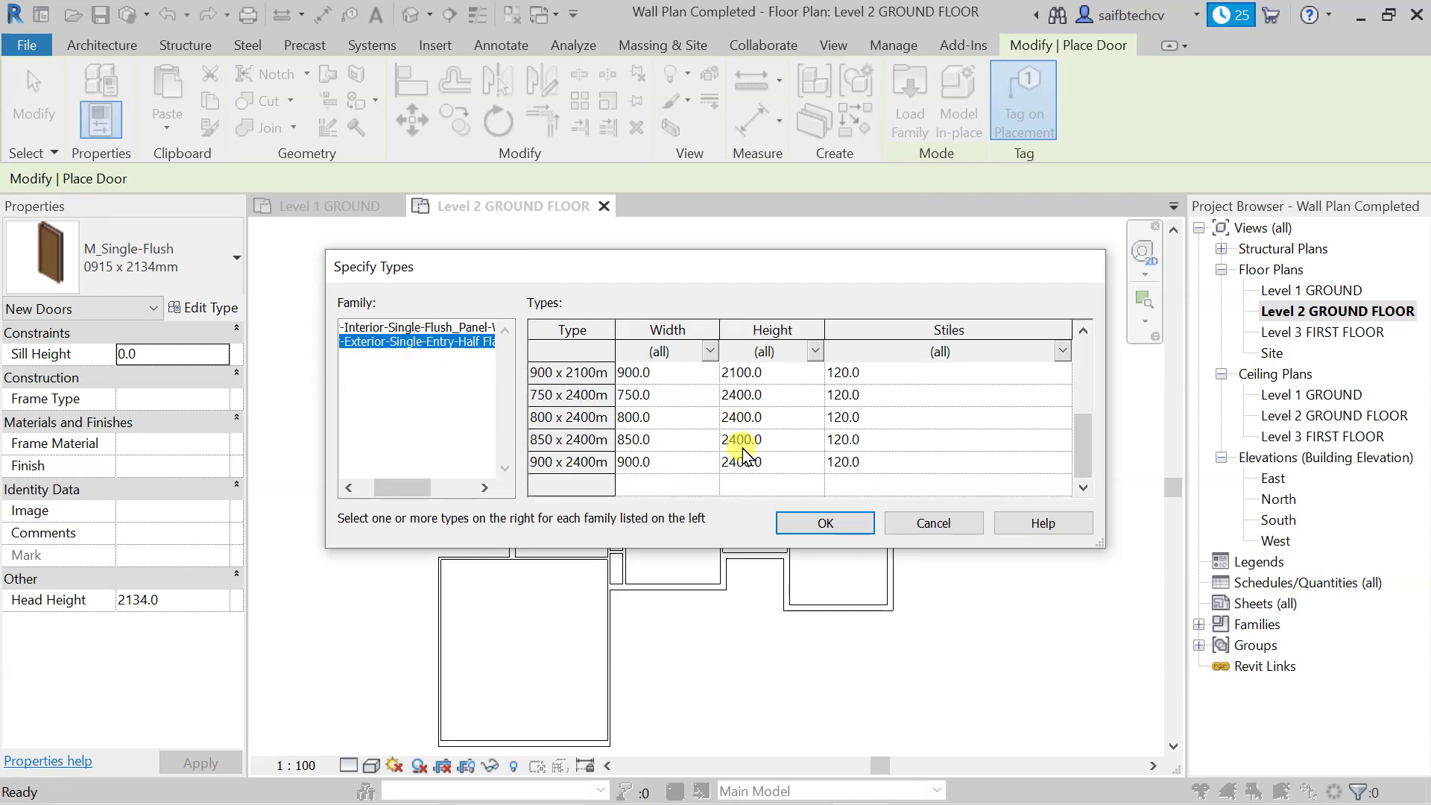
left_click(573, 463)
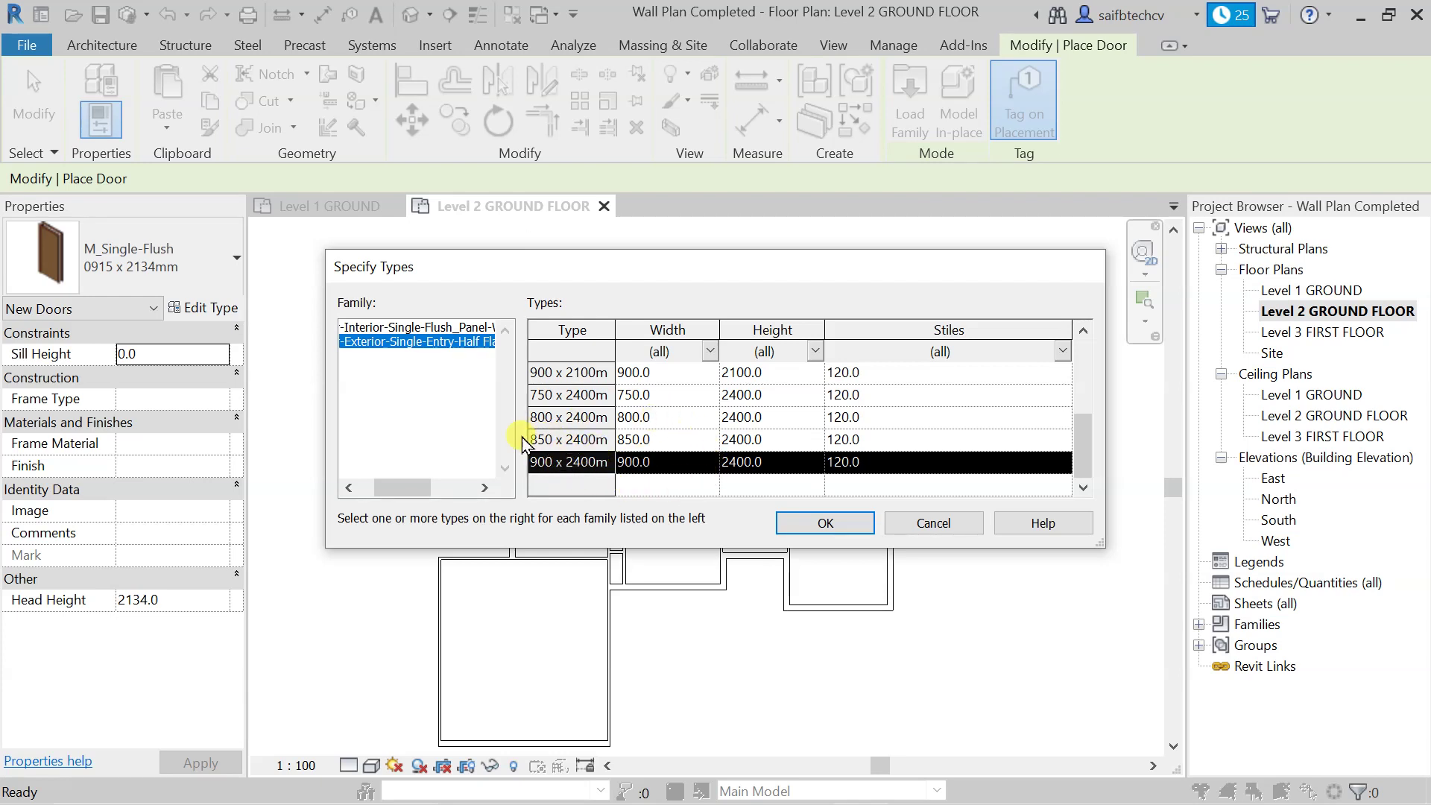
left_click(409, 329)
scroll(656, 418, "down", 3)
left_click(663, 421)
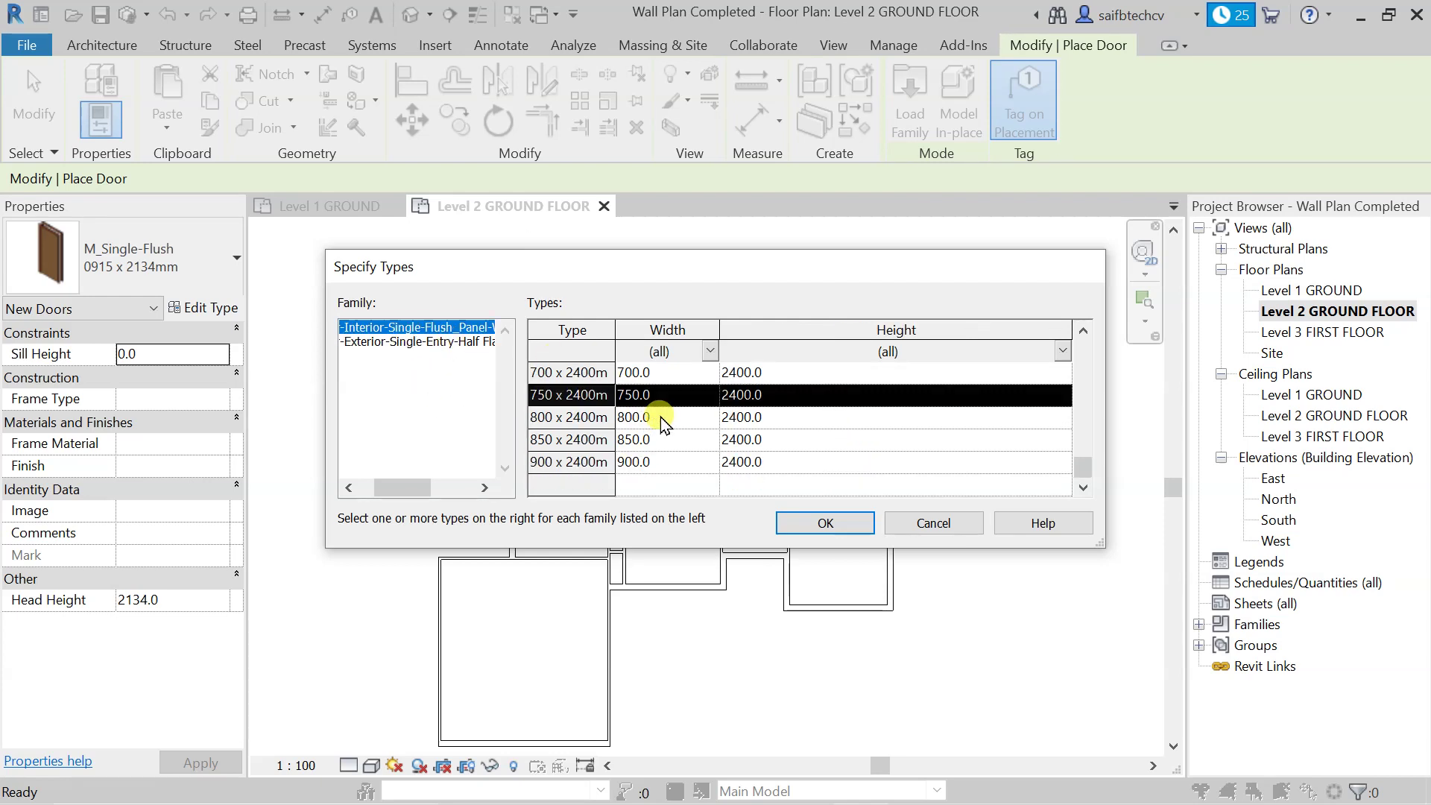
scroll(662, 421, "up", 2)
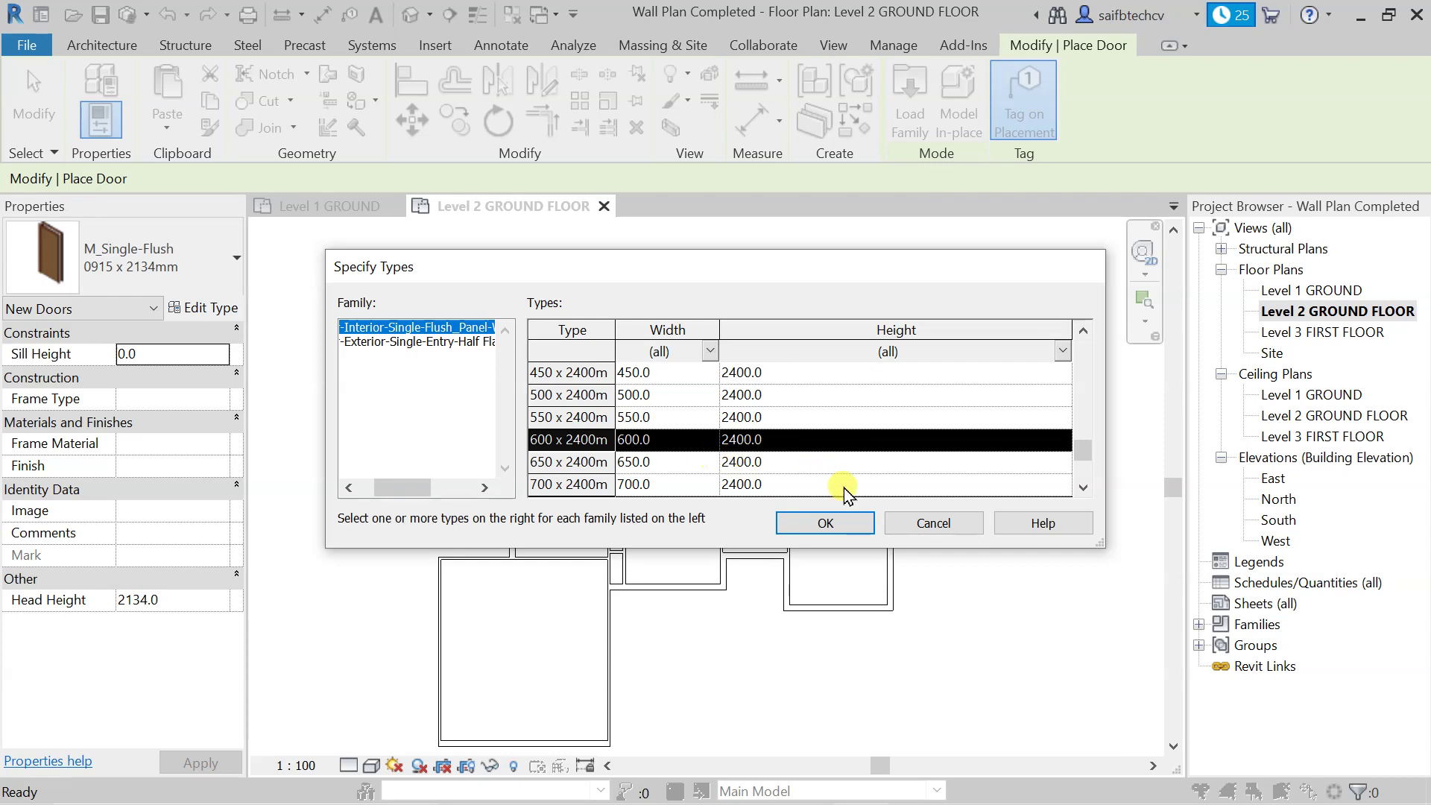
left_click(826, 524)
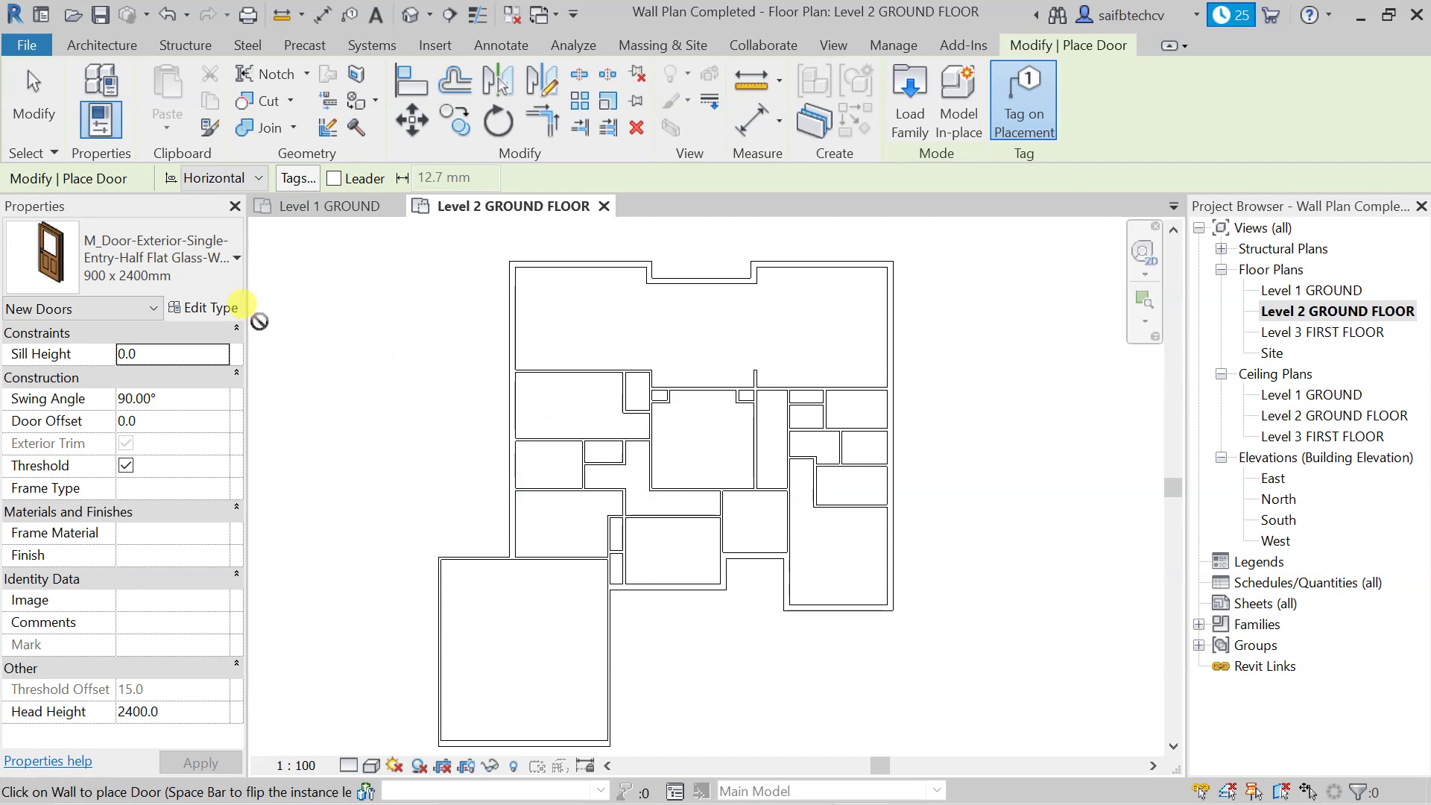
left_click(213, 279)
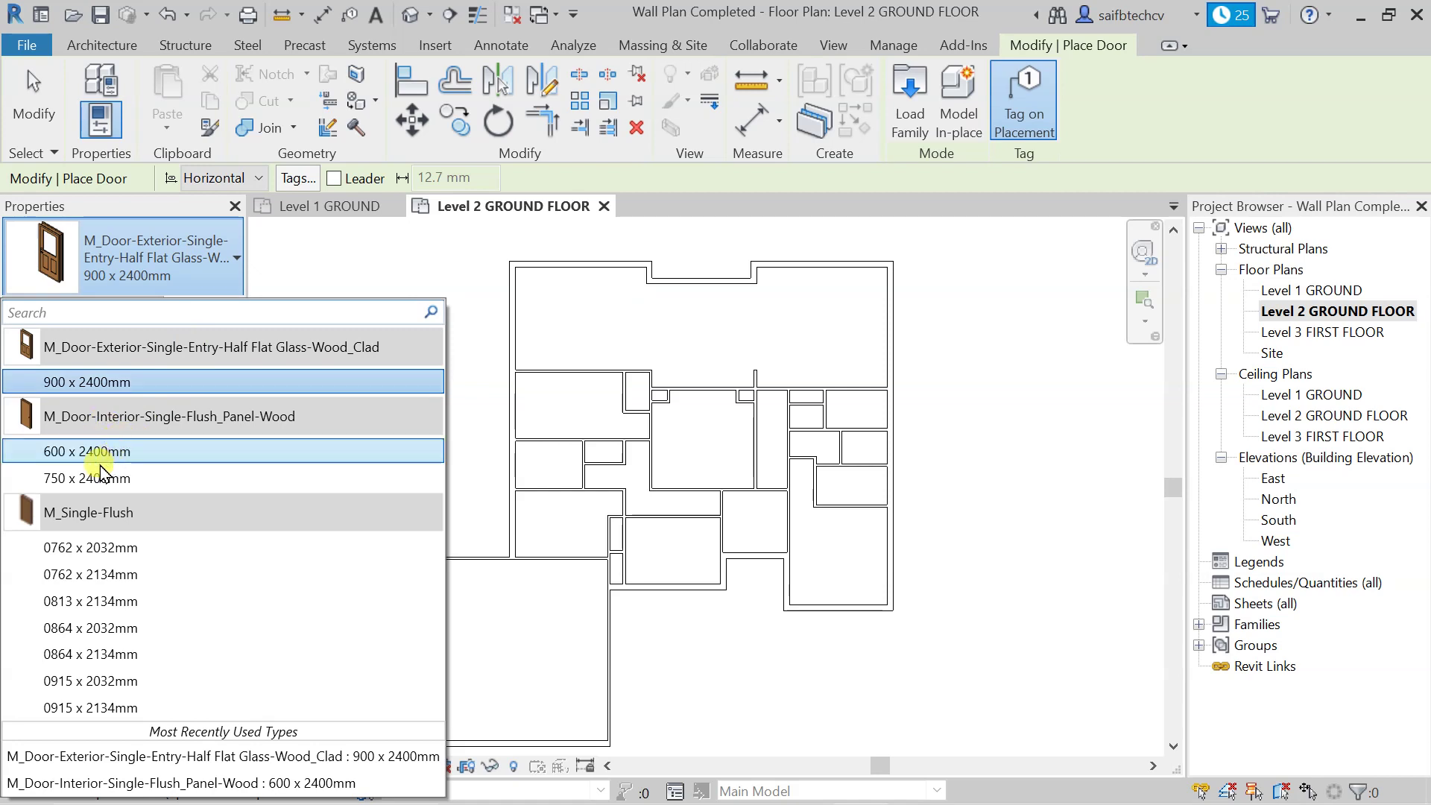
left_click(237, 267)
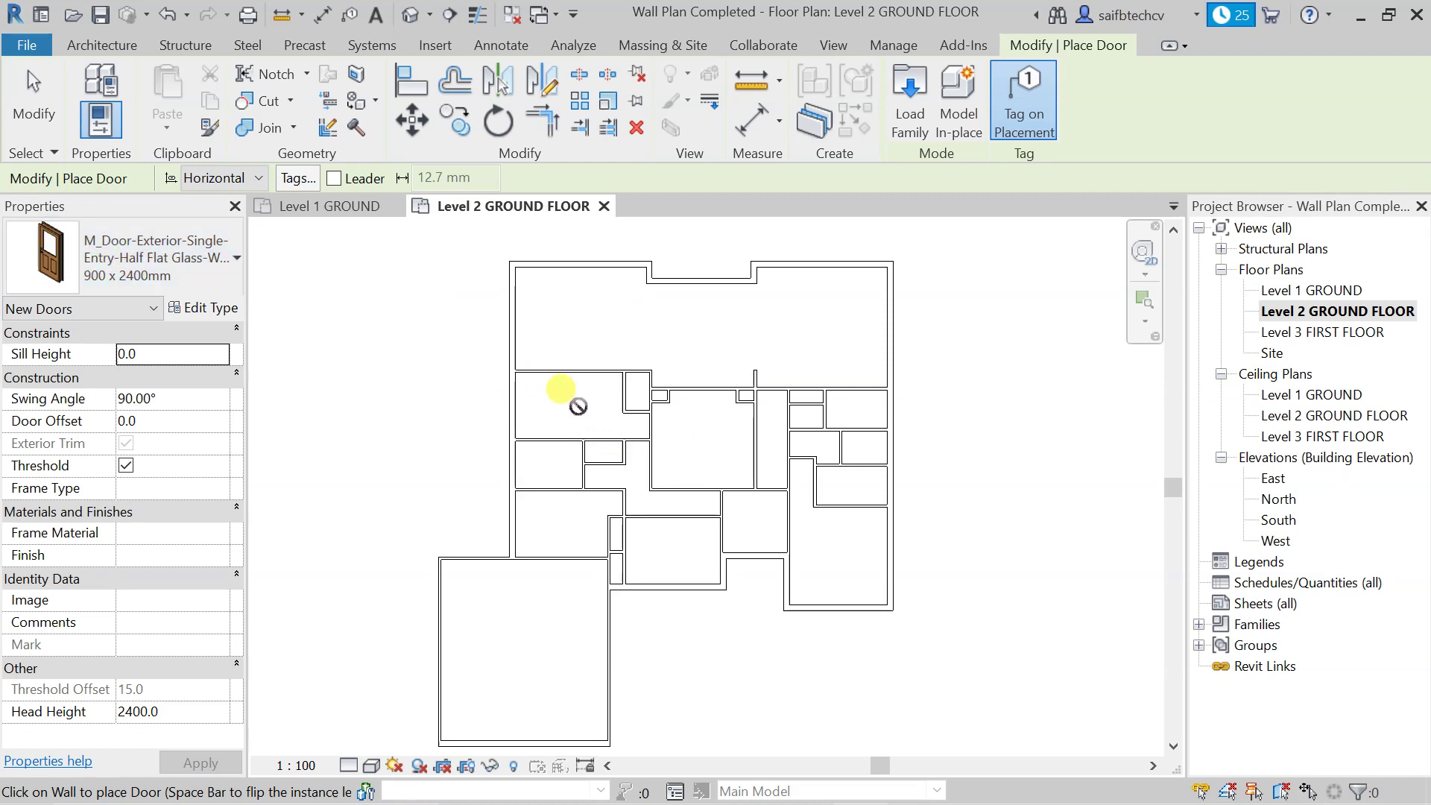
Flip the hinge and place exterior entry doors tagged 1 and 2 in the corridor walls
scroll(626, 414, "up", 5)
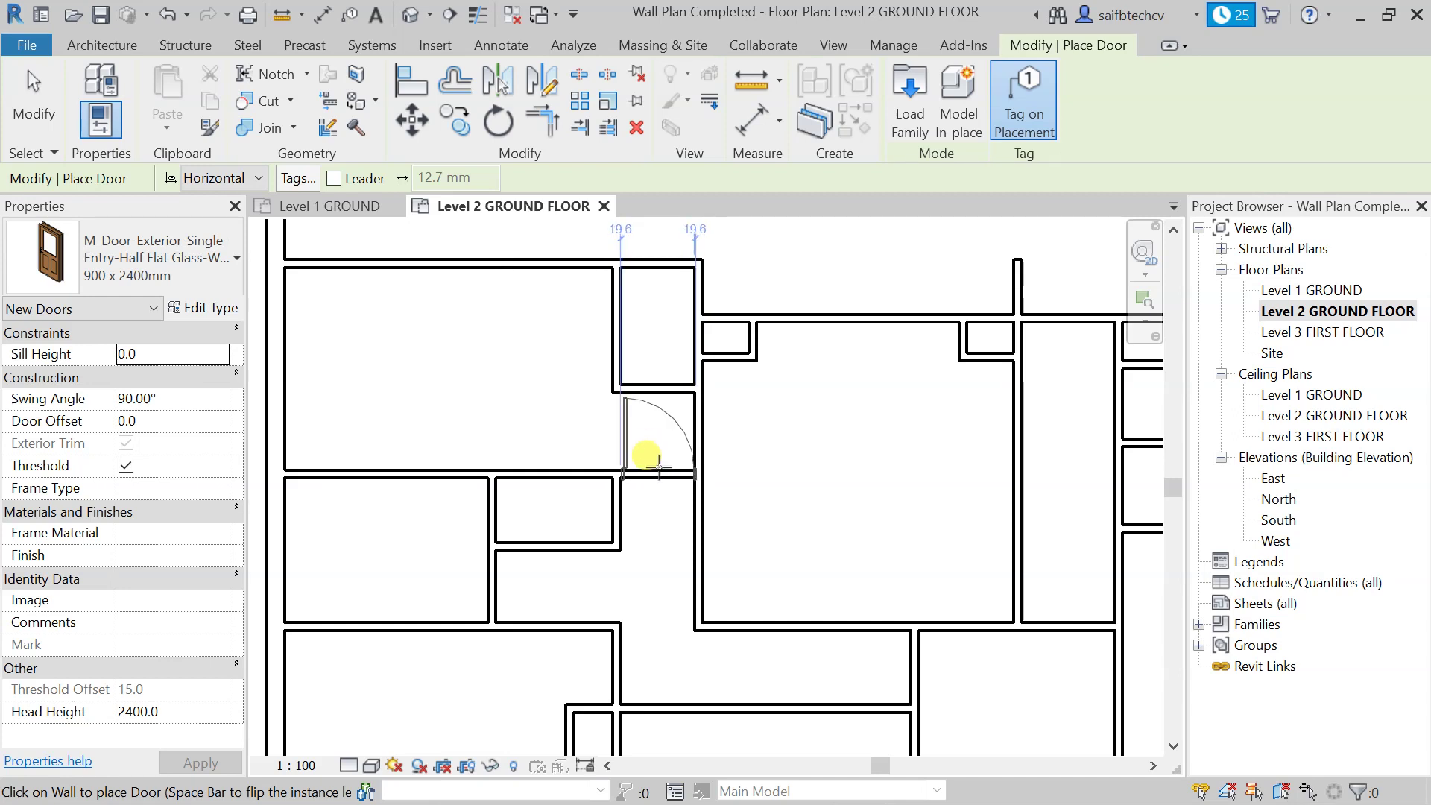
key("space")
left_click(658, 468)
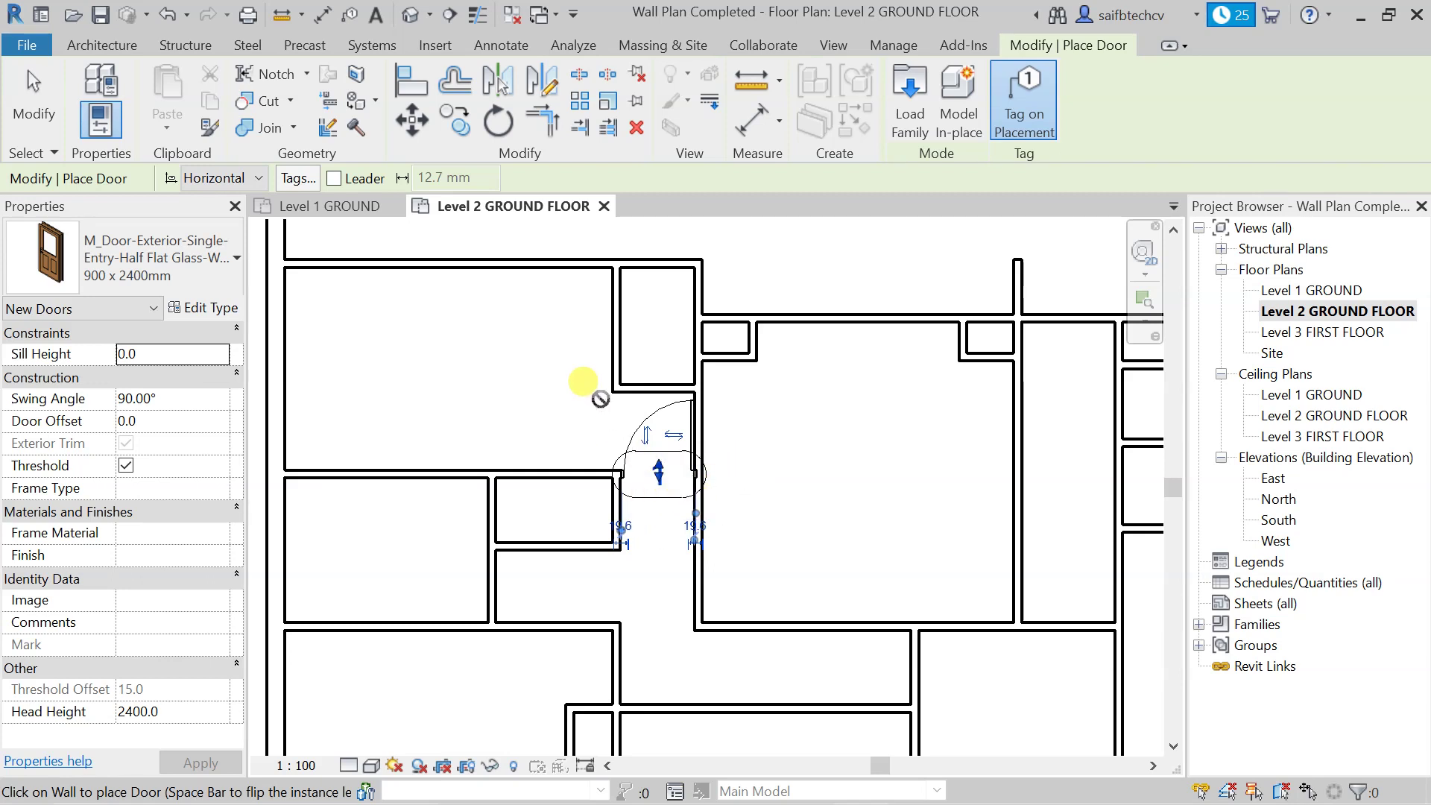
left_click(601, 425)
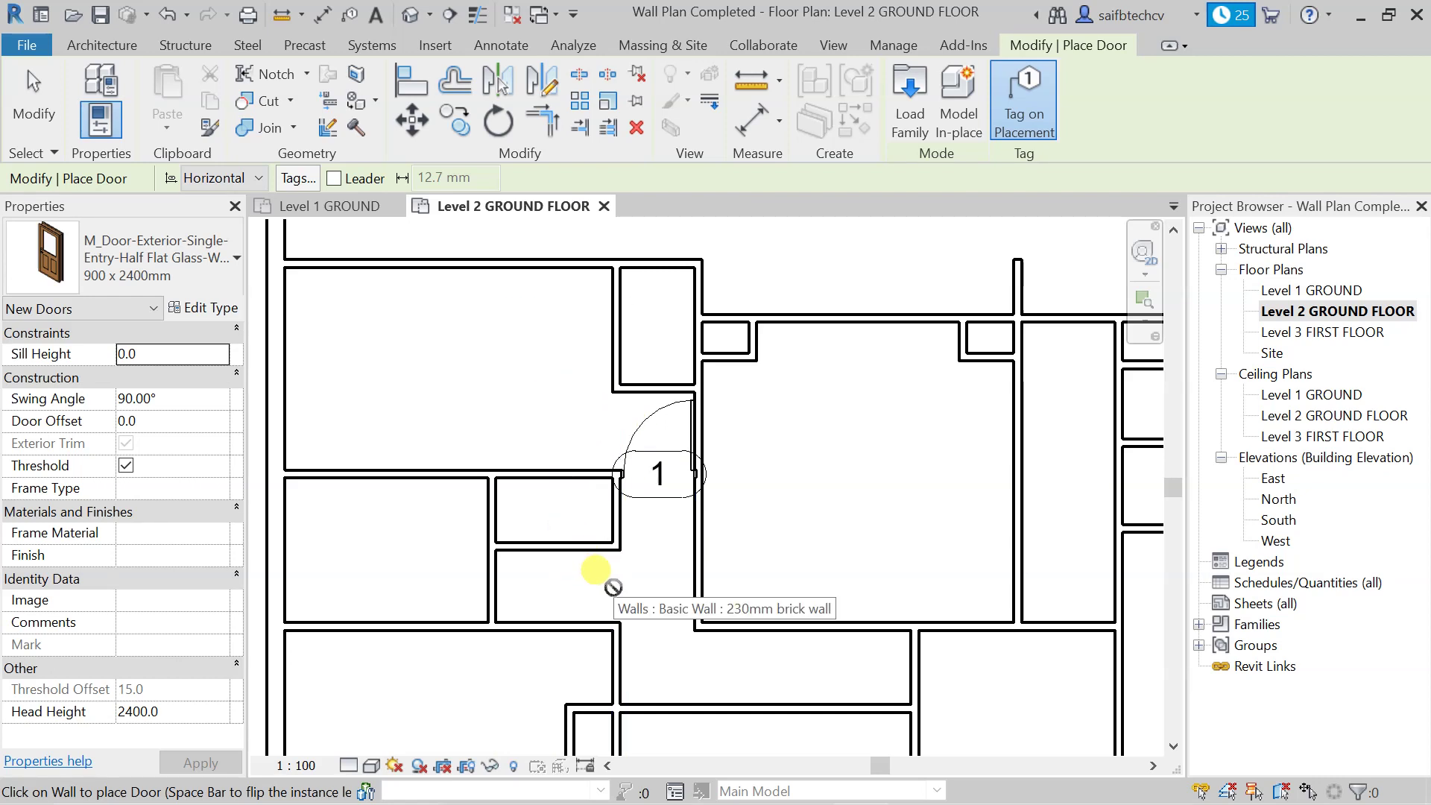
middle_click_drag(608, 572, 651, 508)
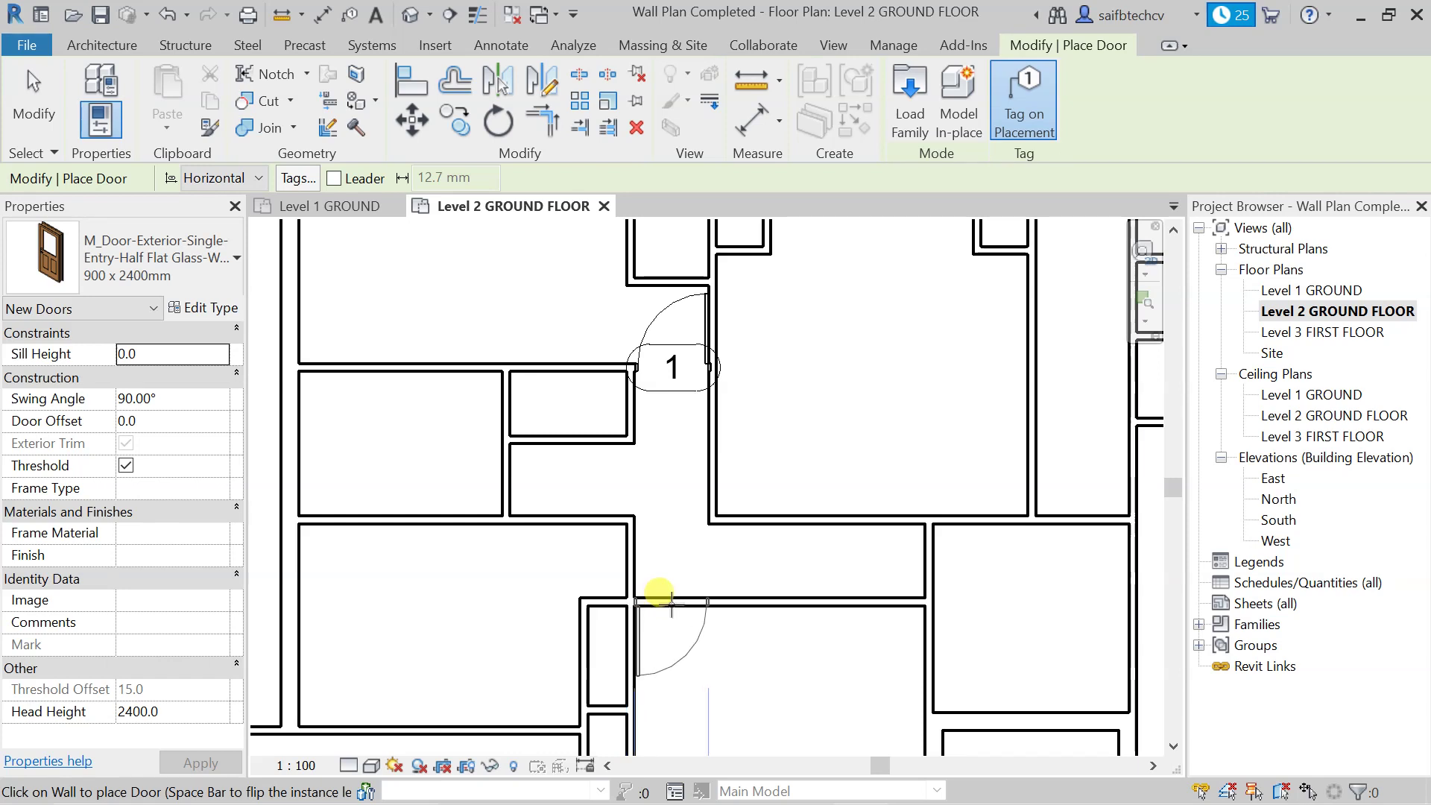
left_click(671, 602)
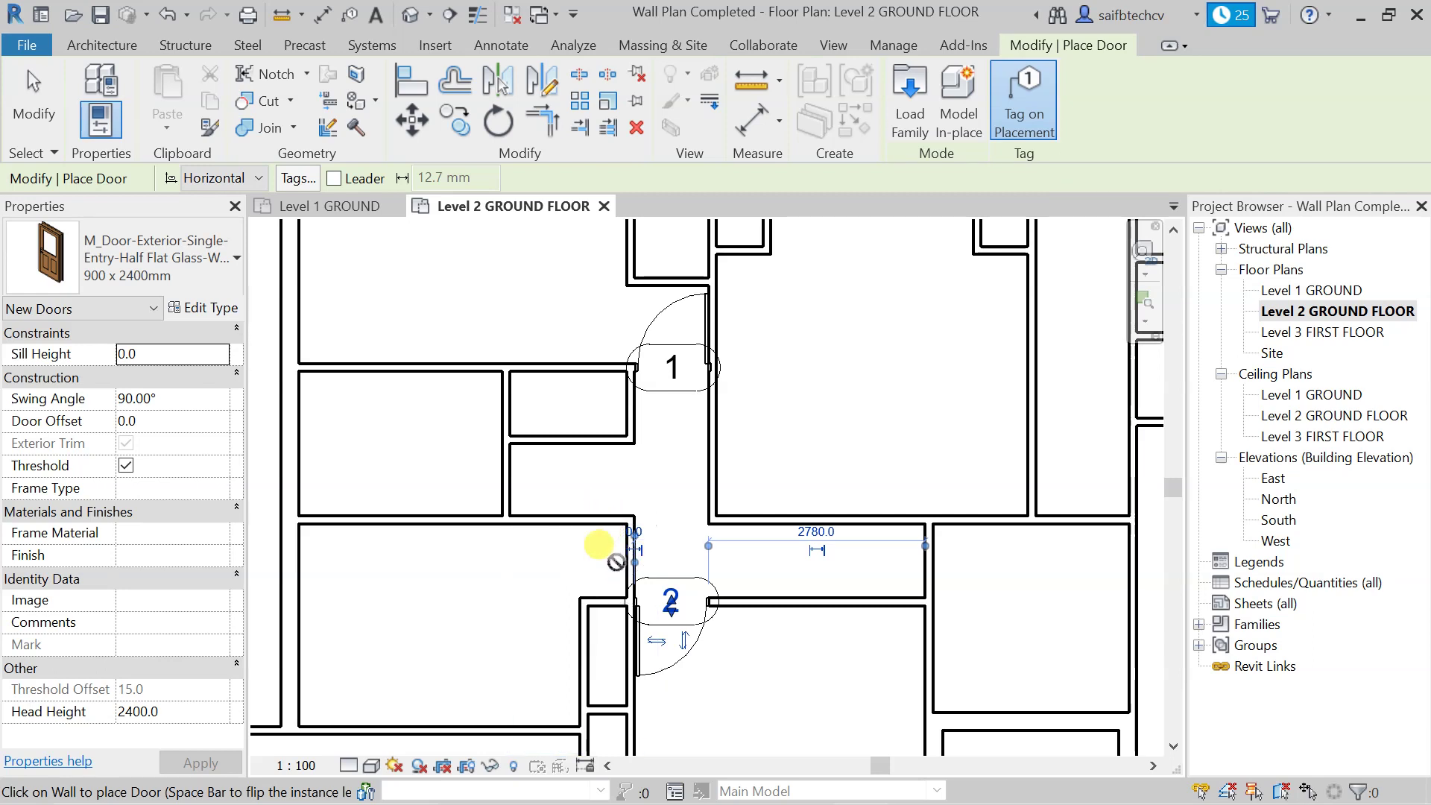
Place door 3 in the vertical wall near doors 1 and 2
left_click(627, 559)
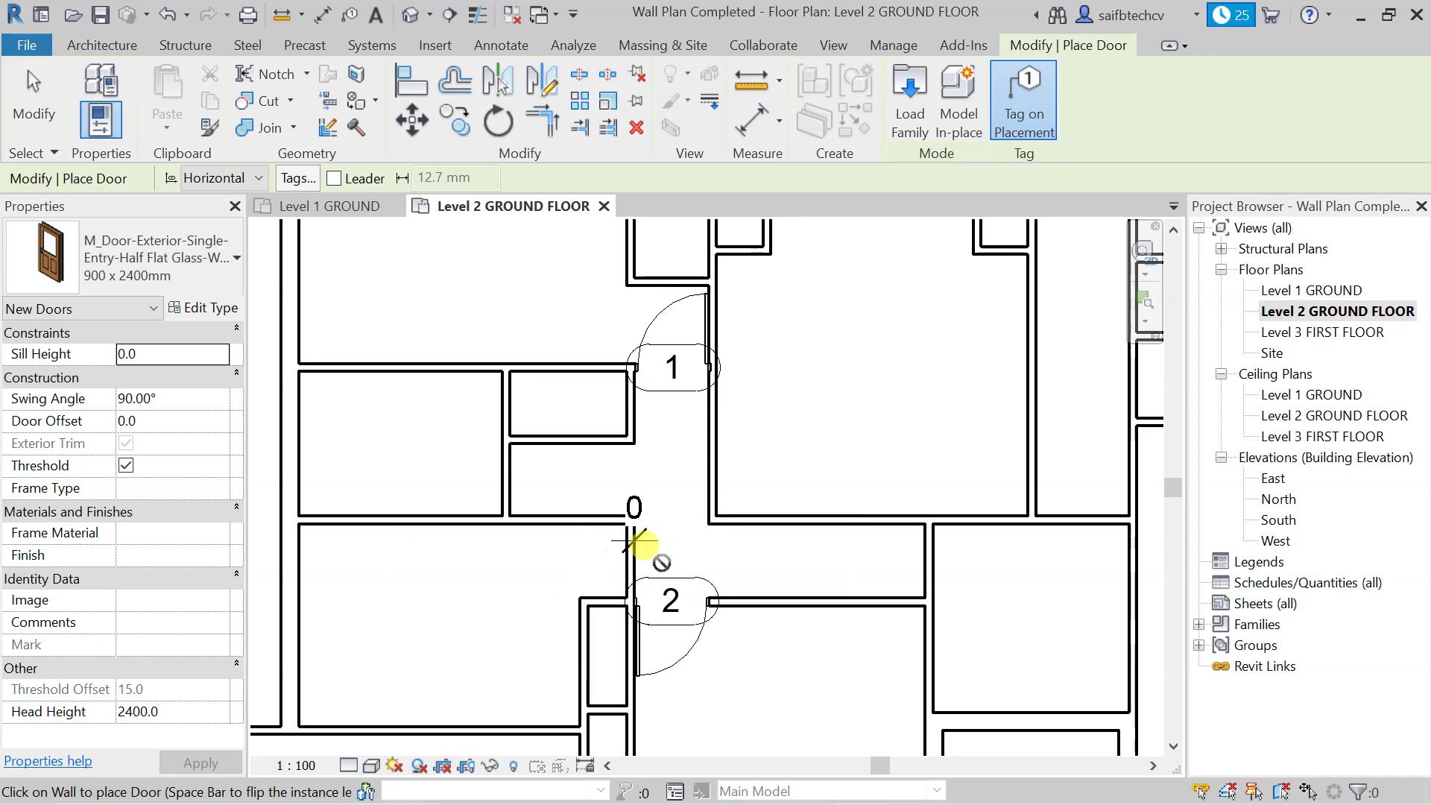
key("Escape")
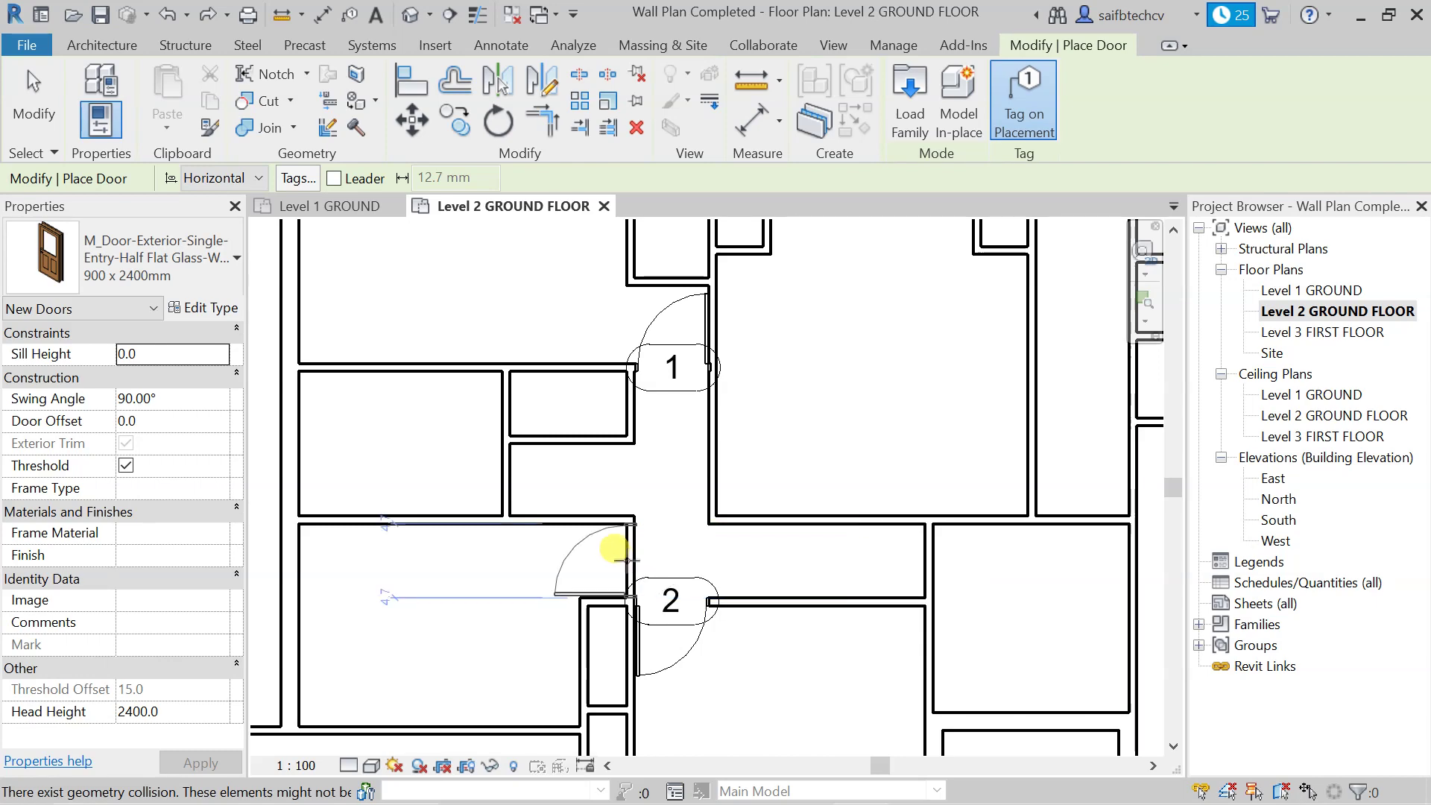
left_click(613, 552)
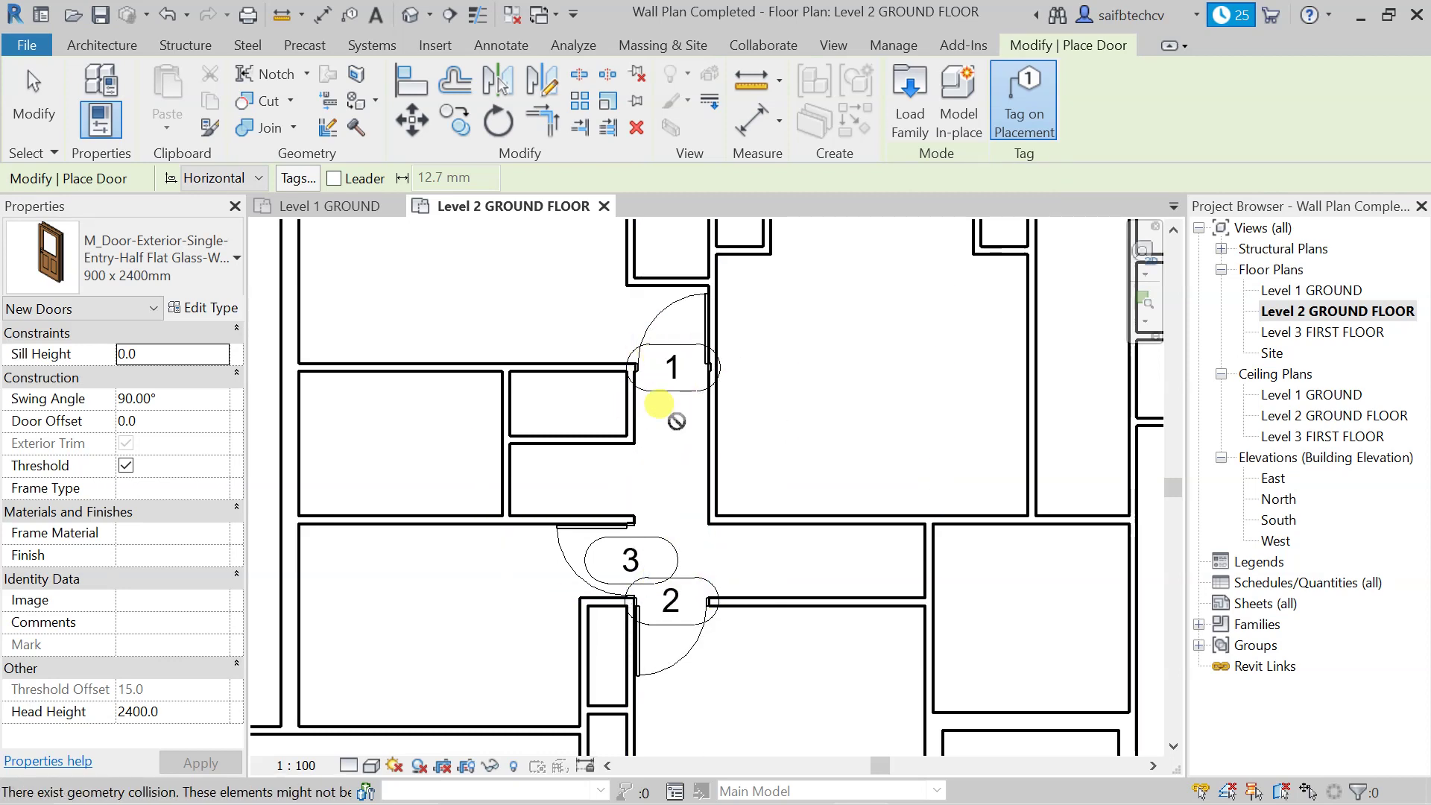
Change the view scale to 1 : 50, pan toward the right-hand rooms and exit door placement
left_click(296, 767)
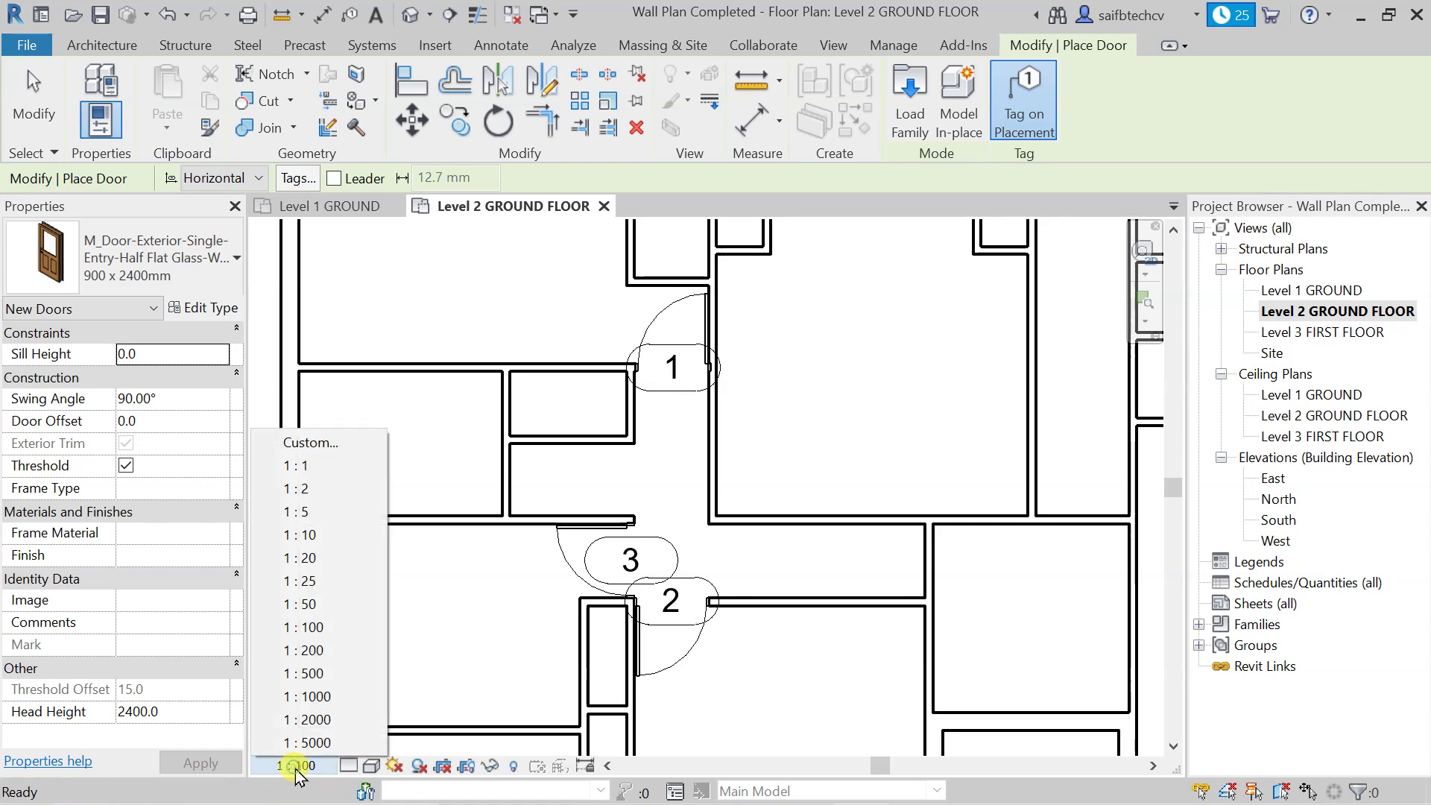
left_click(315, 605)
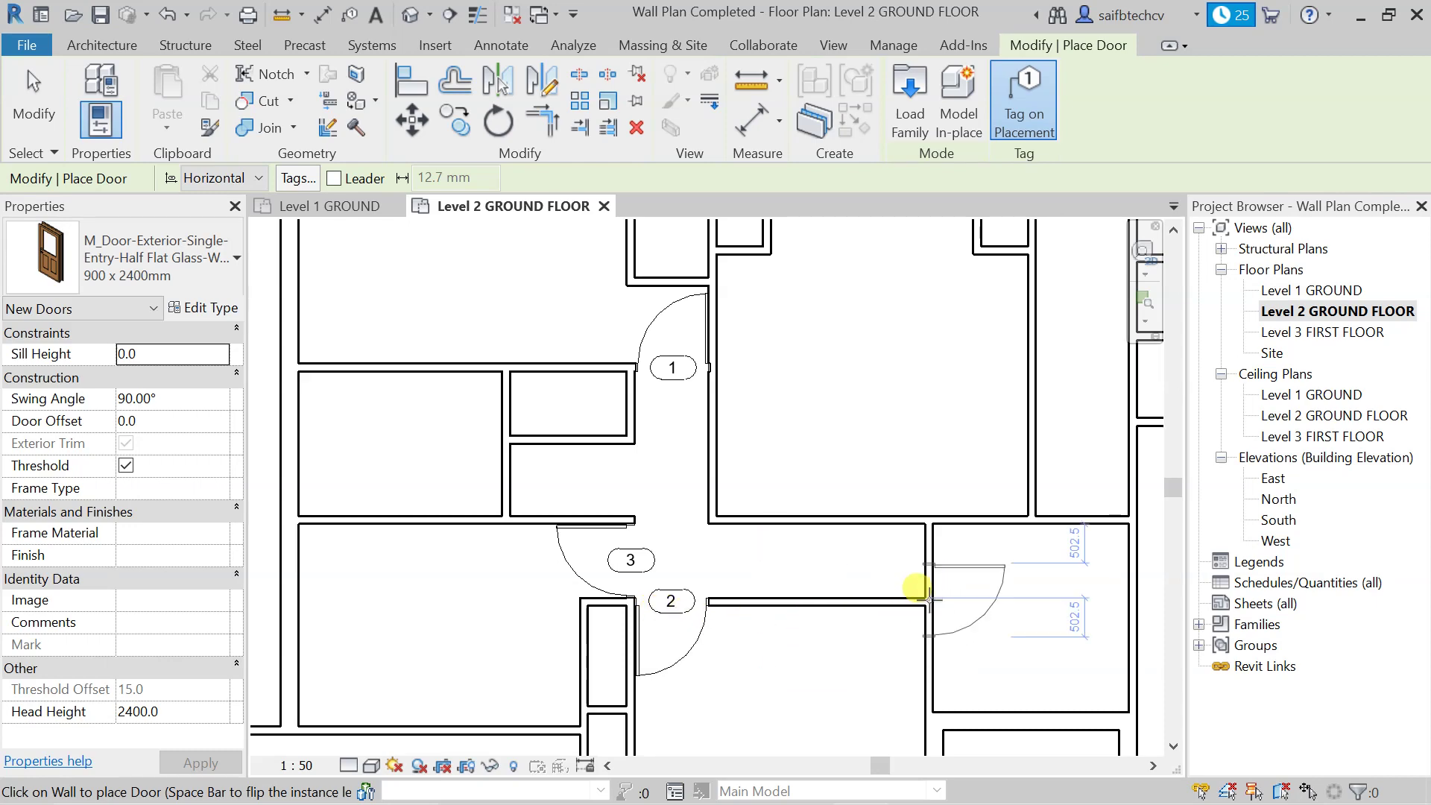
scroll(990, 588, "down", 3)
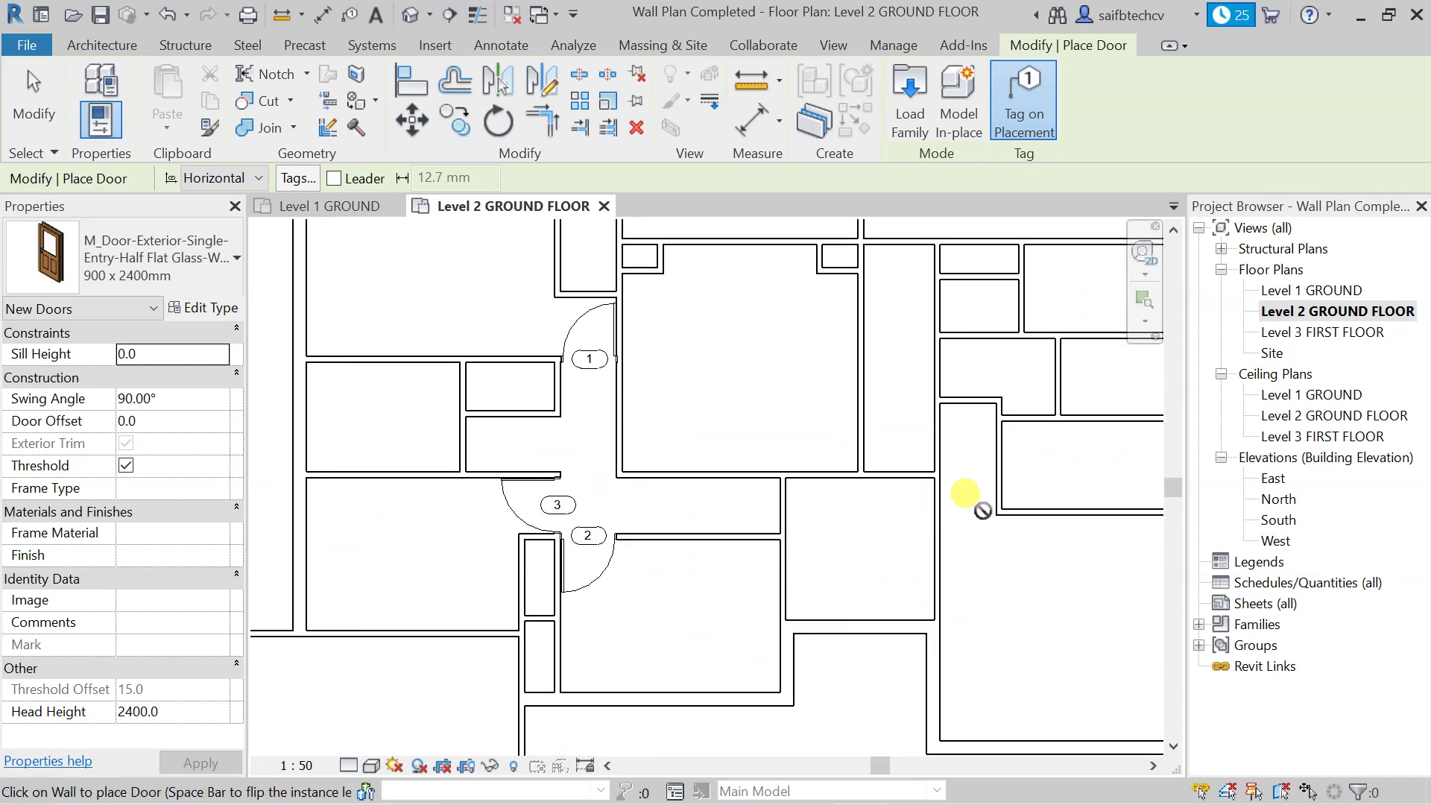
middle_click_drag(995, 560, 901, 574)
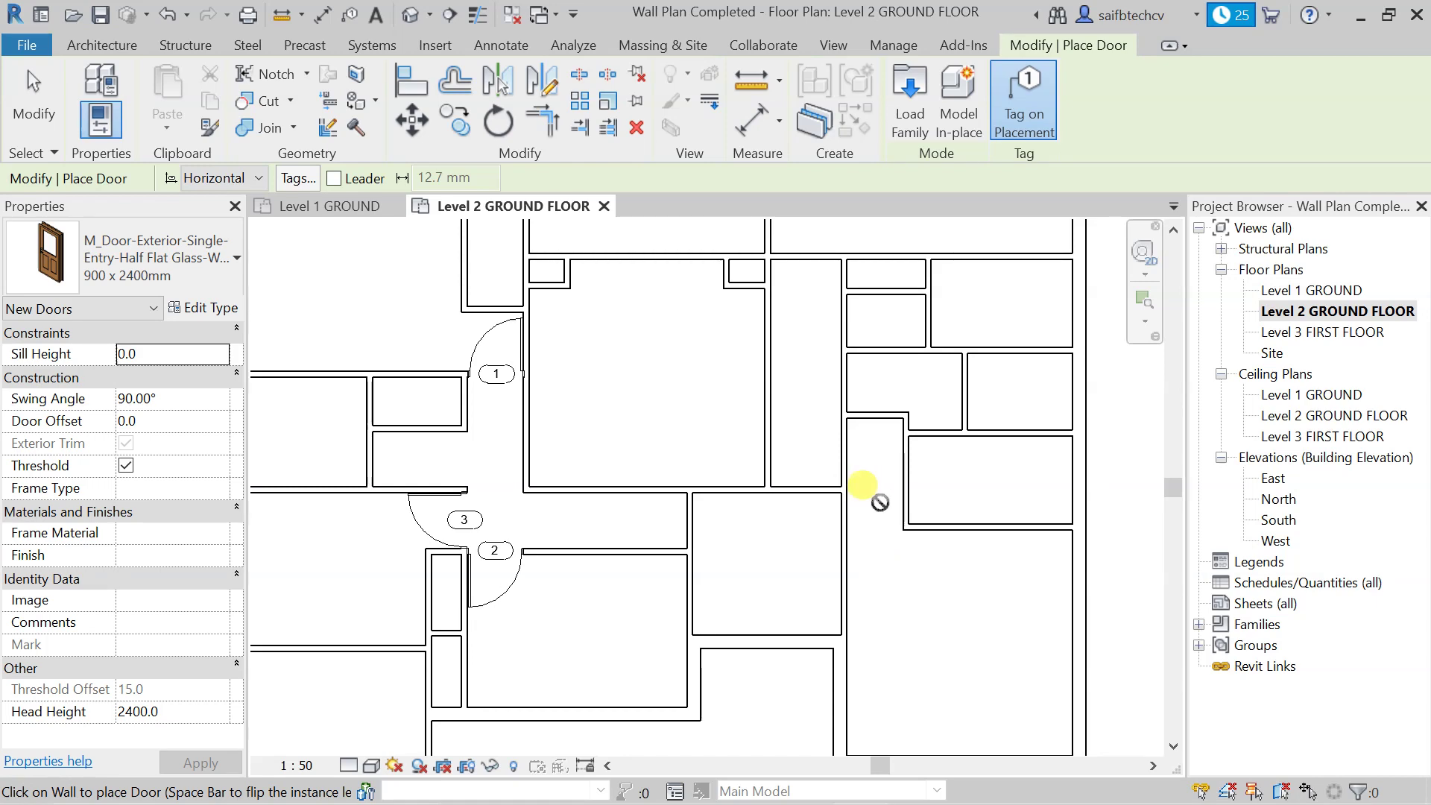
scroll(881, 503, "up", 2)
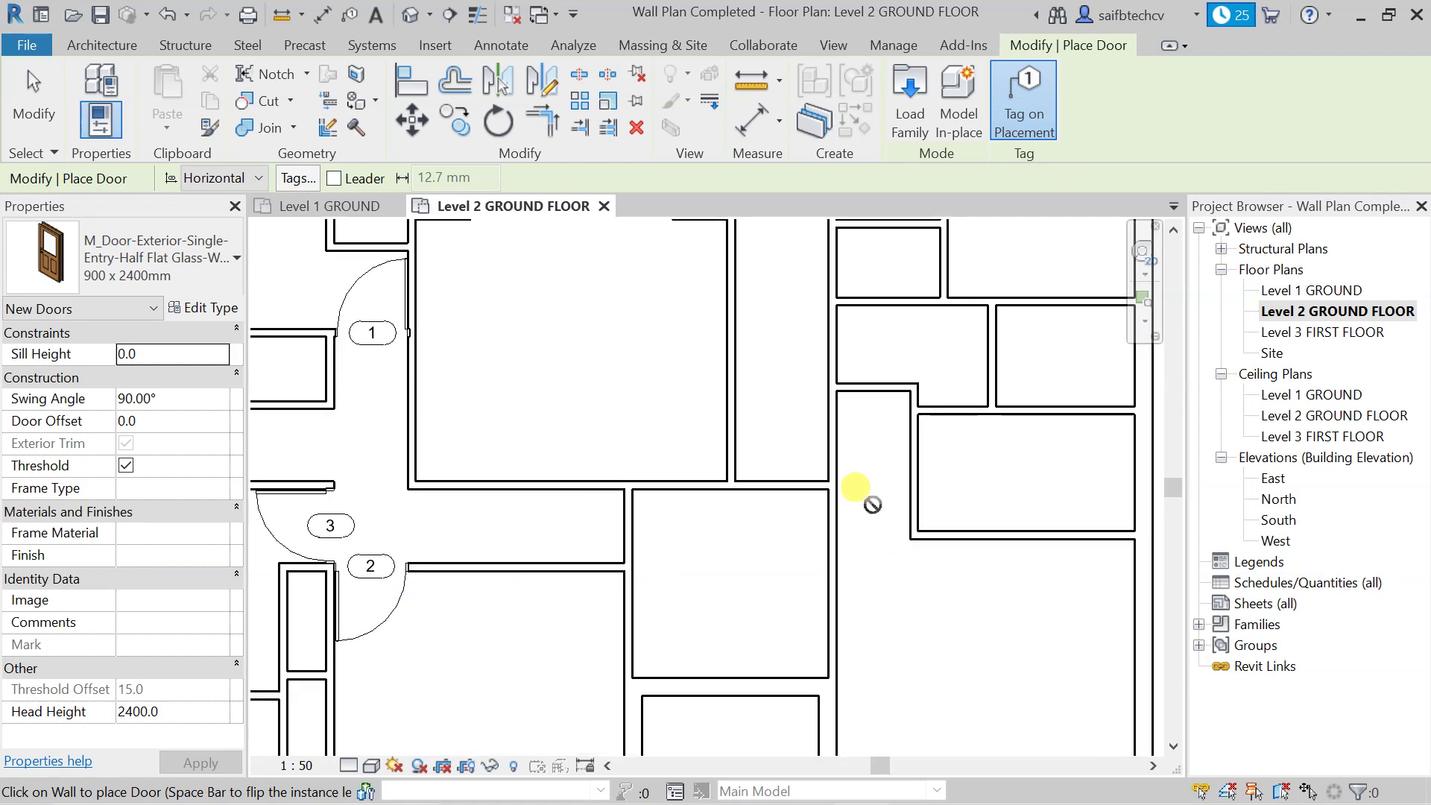
key("Escape")
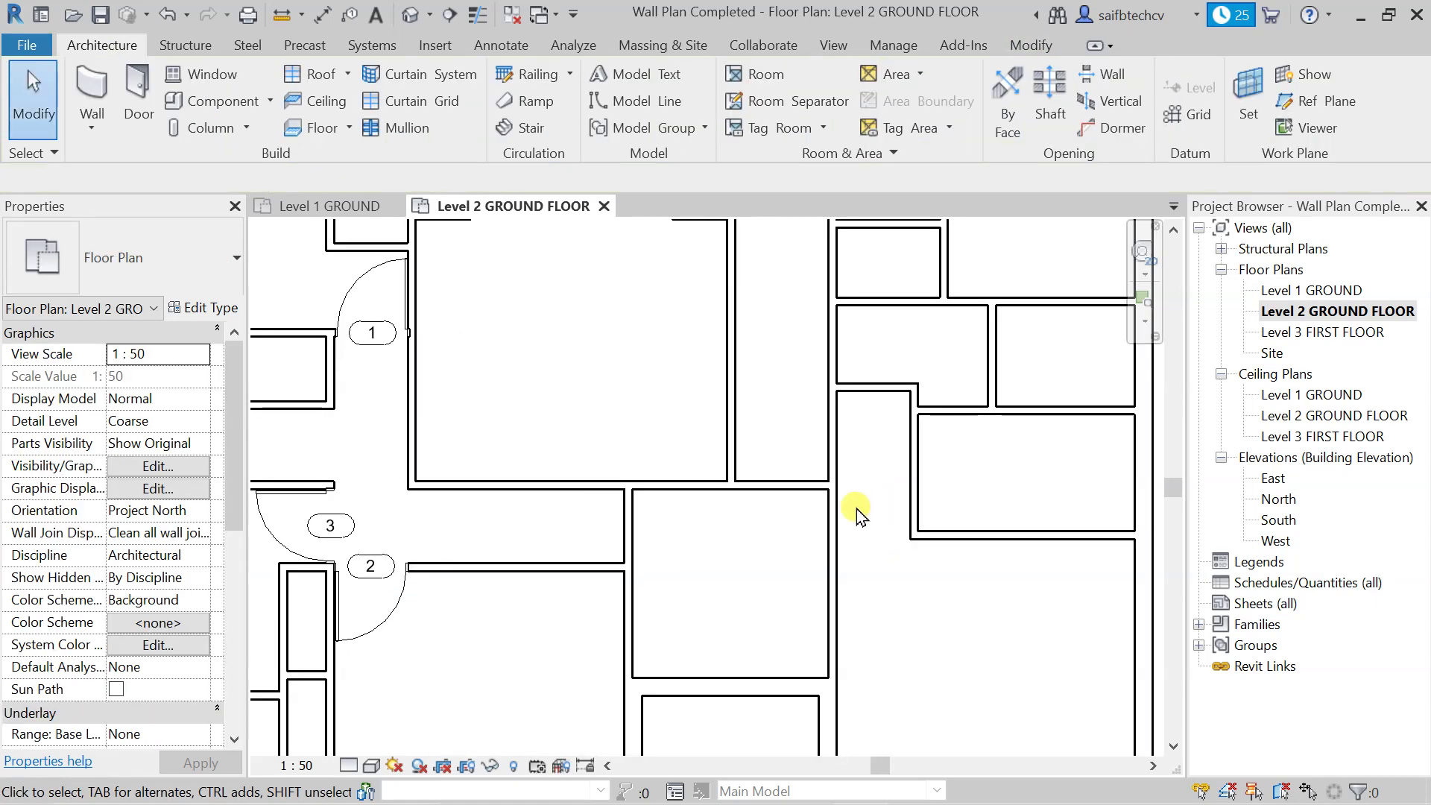
Use CS on the 100mm brick partition to draw a short wall between the two wall faces
left_click(797, 491)
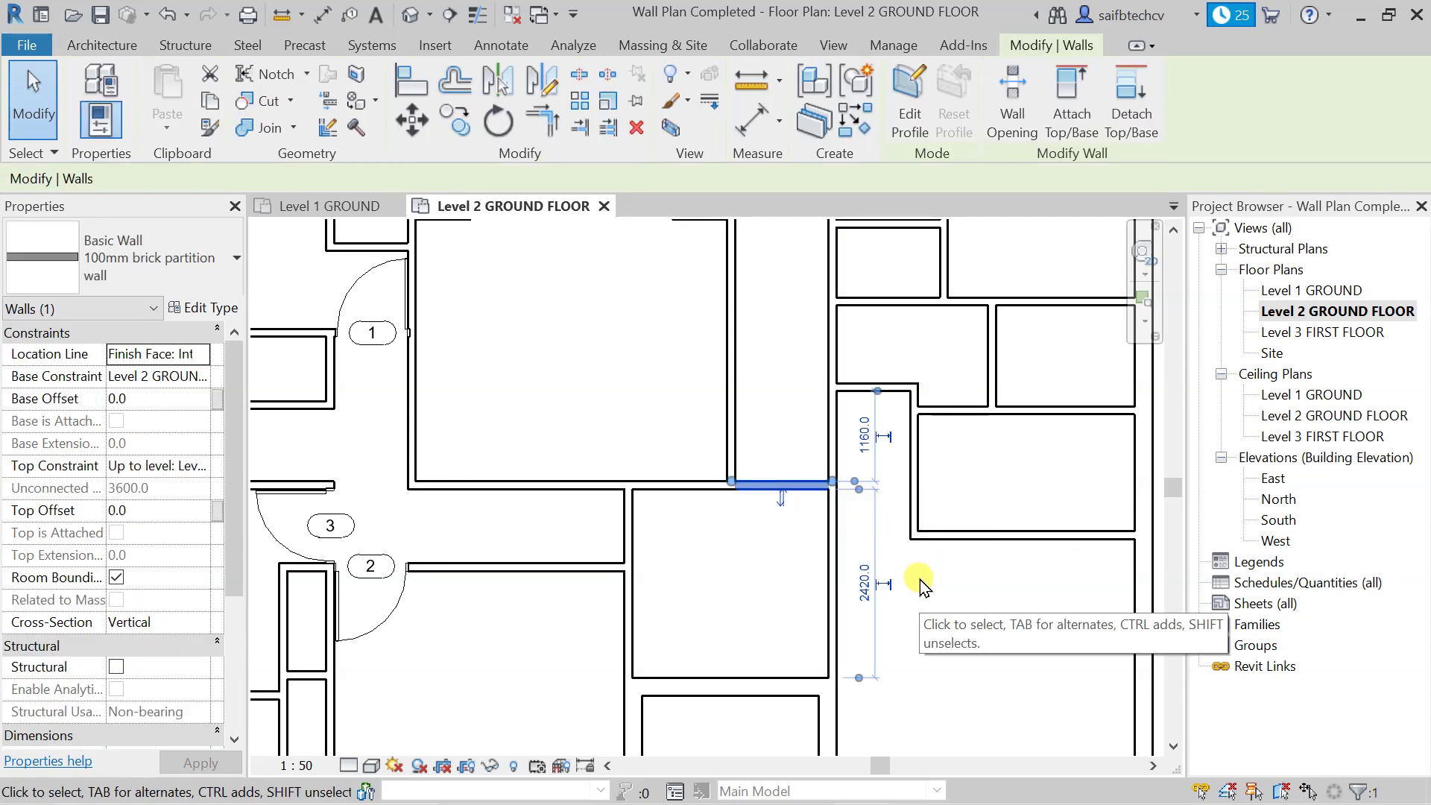
key("c")
key("s")
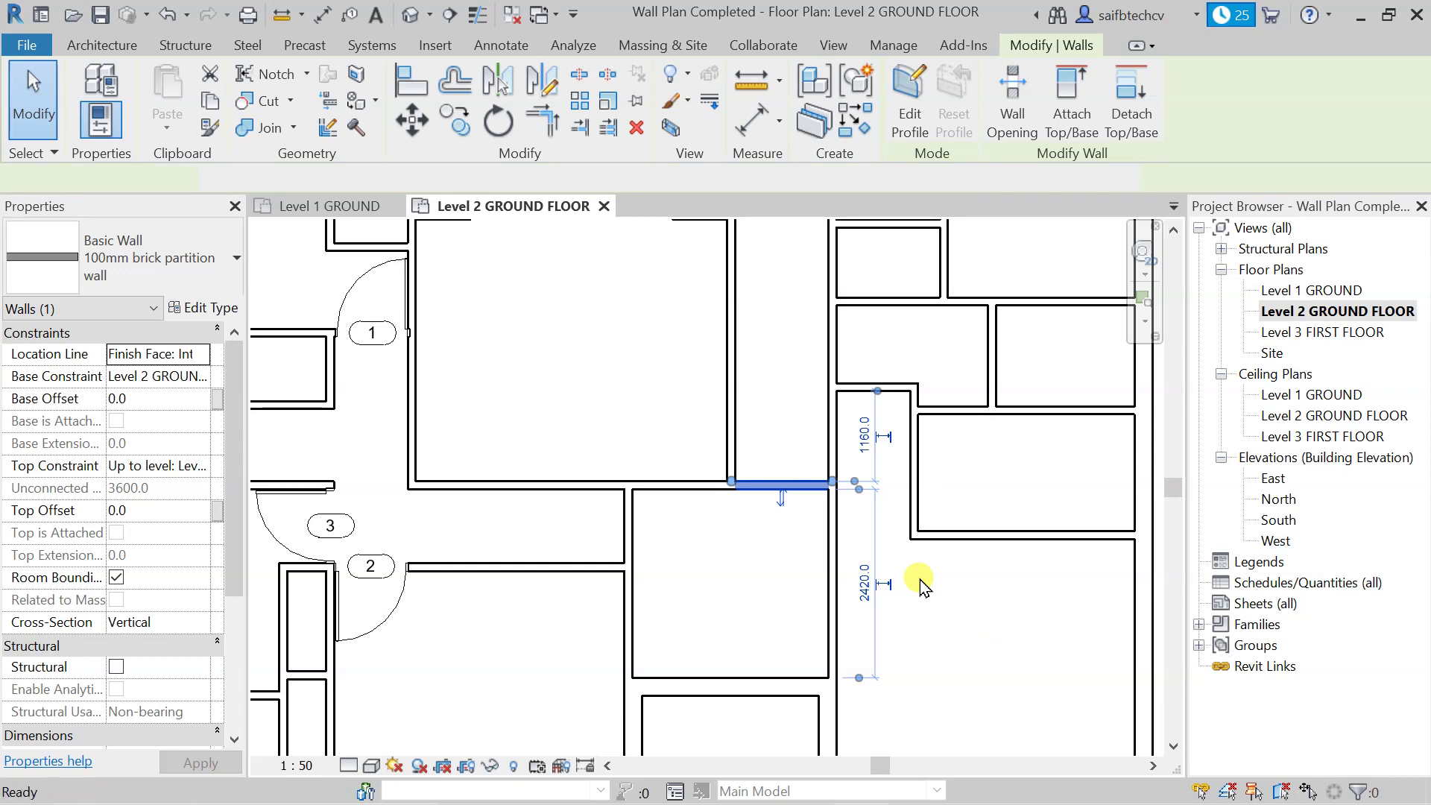
left_click(836, 506)
left_click(910, 507)
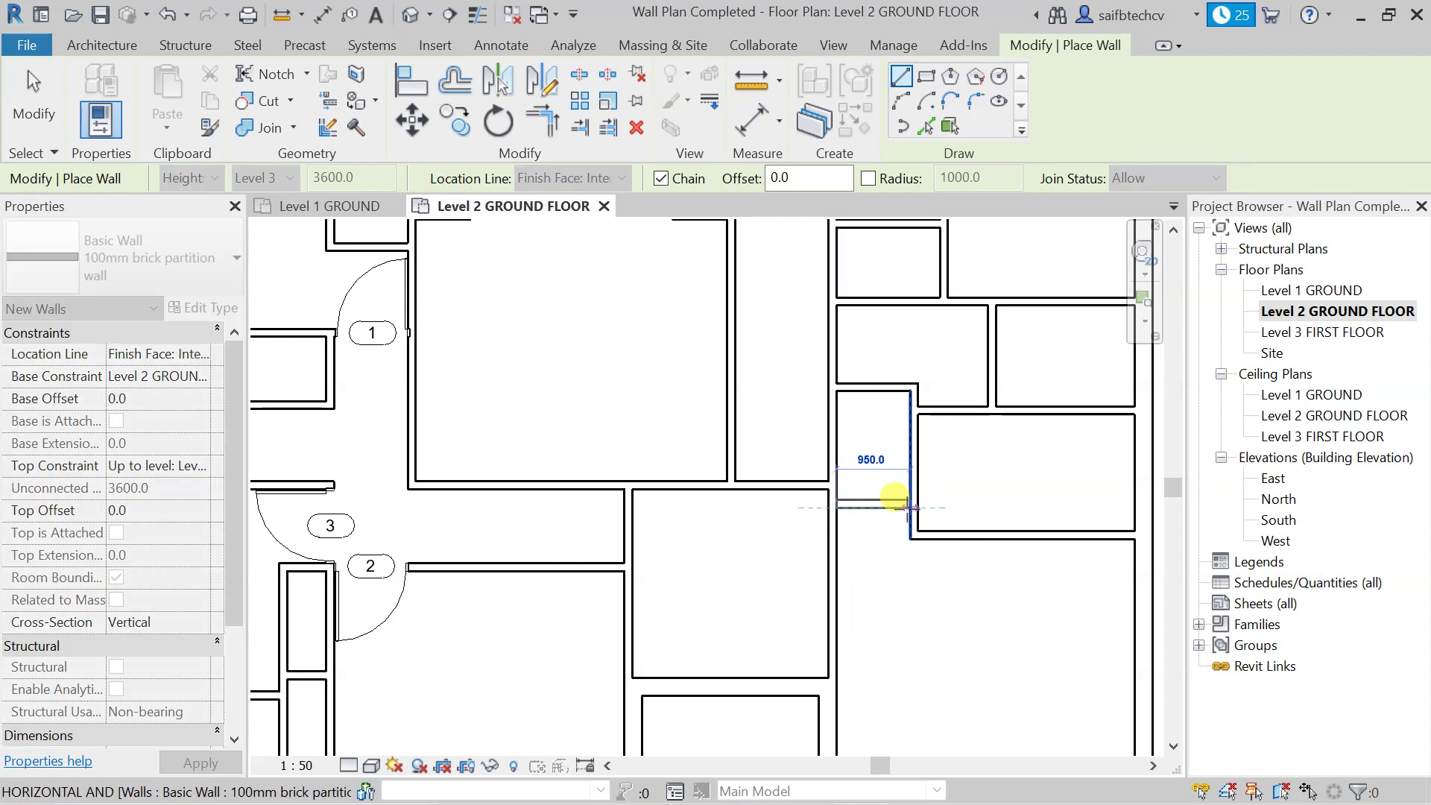
key("Escape")
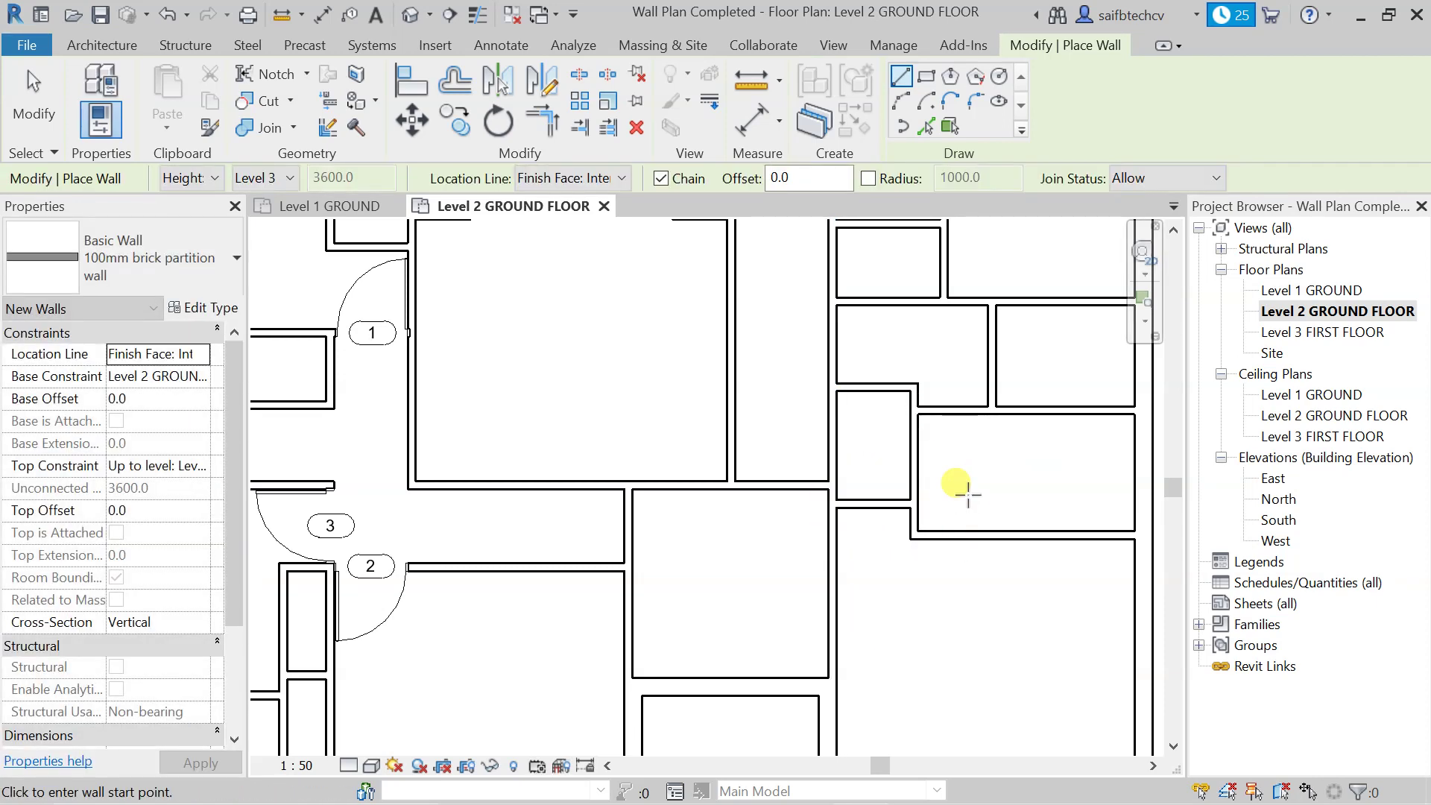
key("Escape")
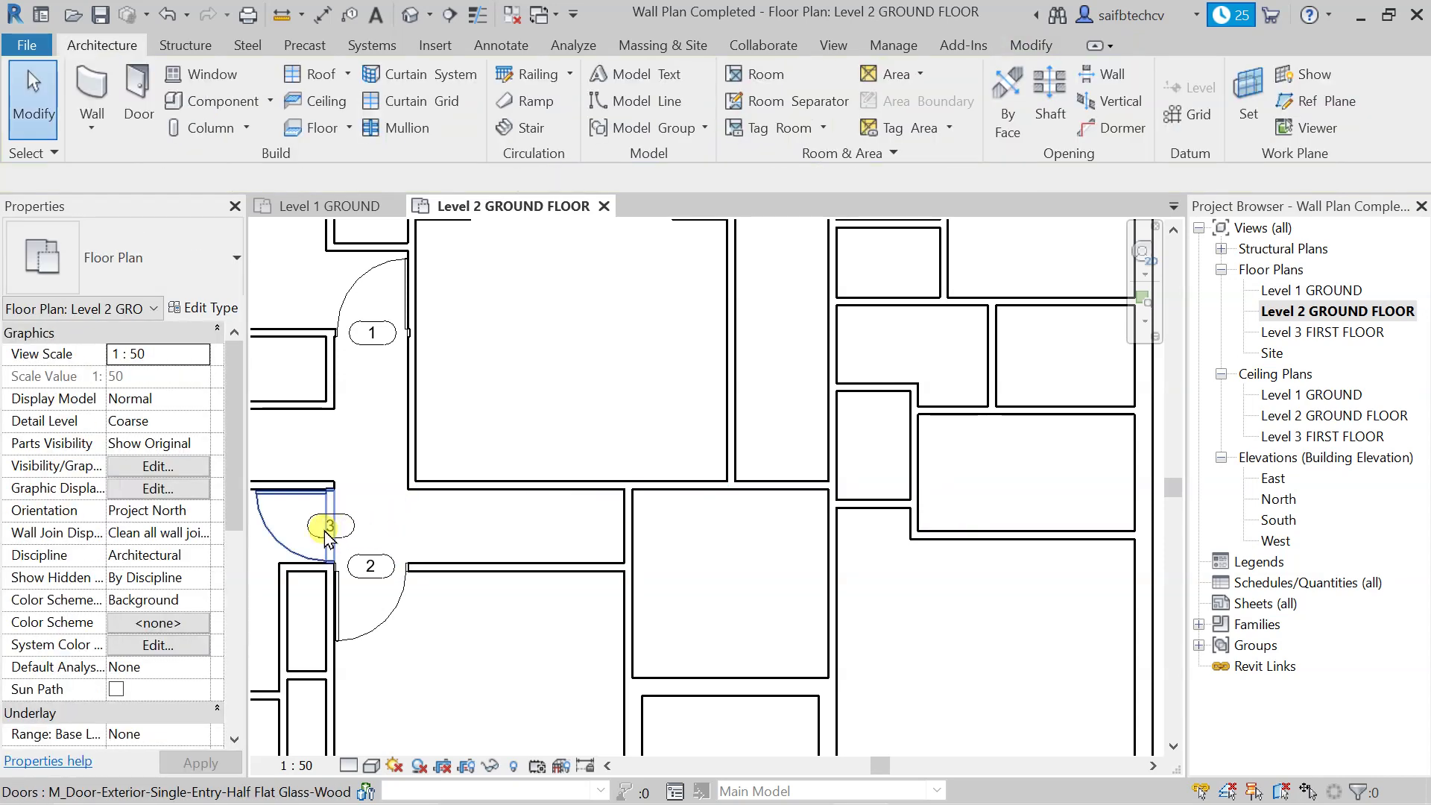
Create a door like door 3 with CS, flip its hinge and place it as door 4
left_click(325, 538)
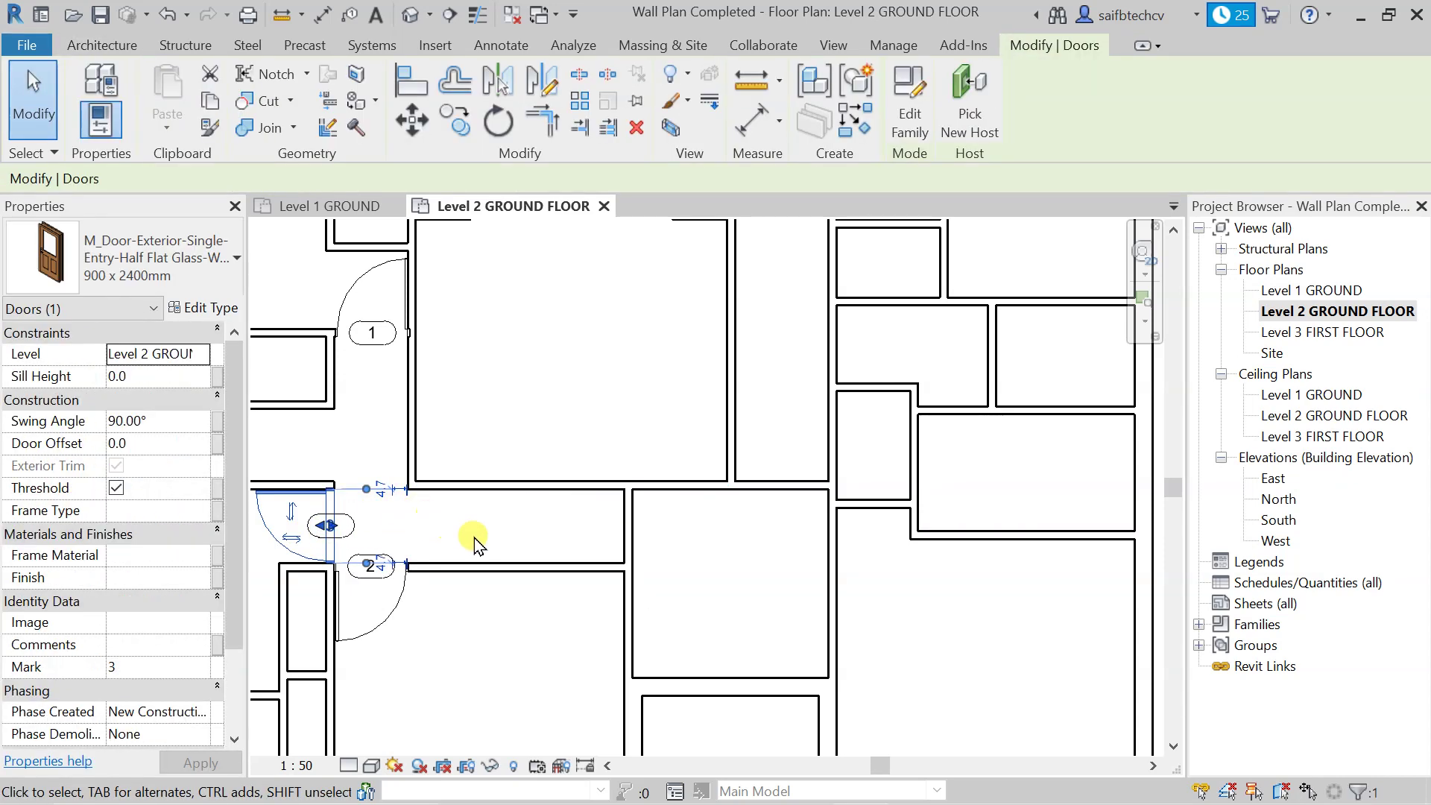
key("c")
key("s")
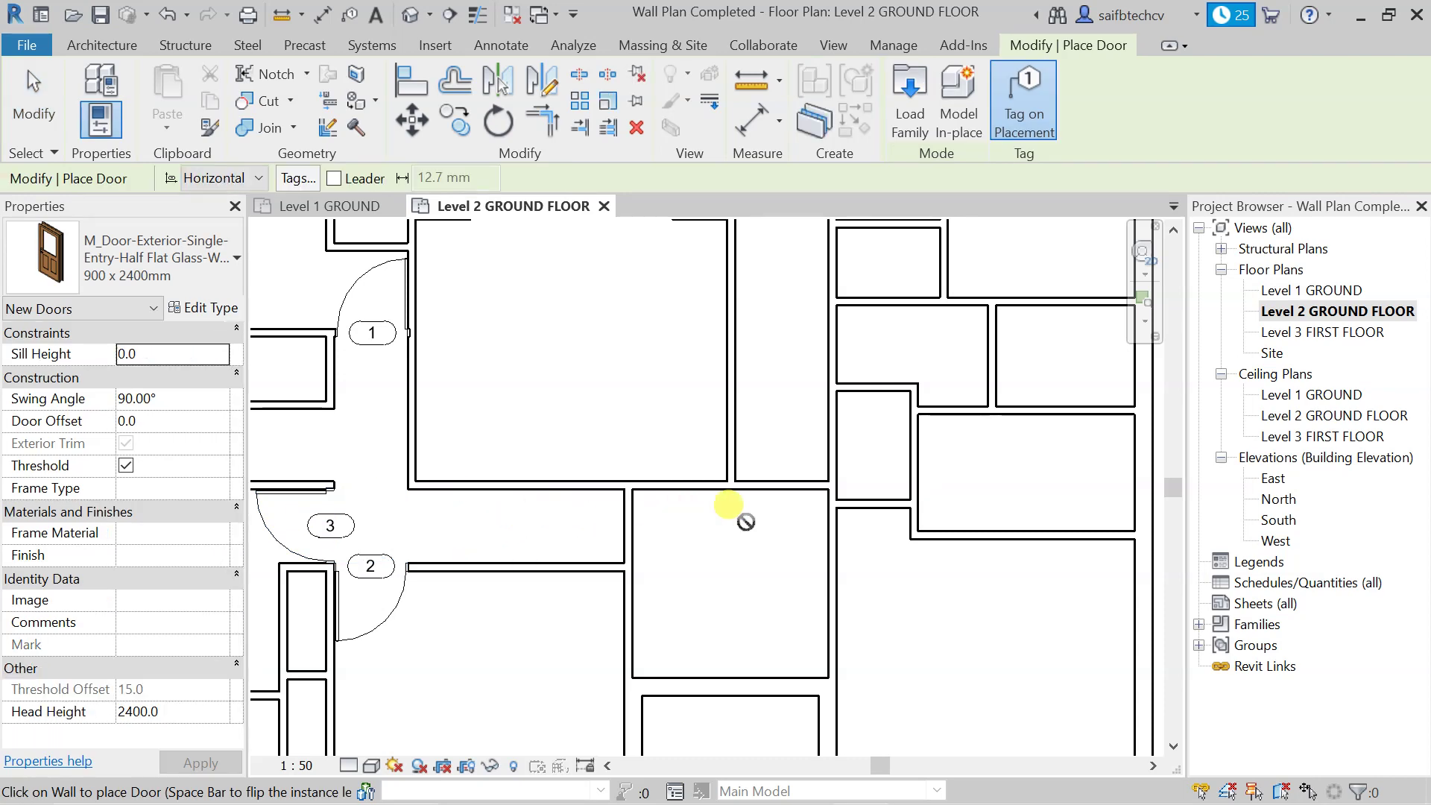
key("space")
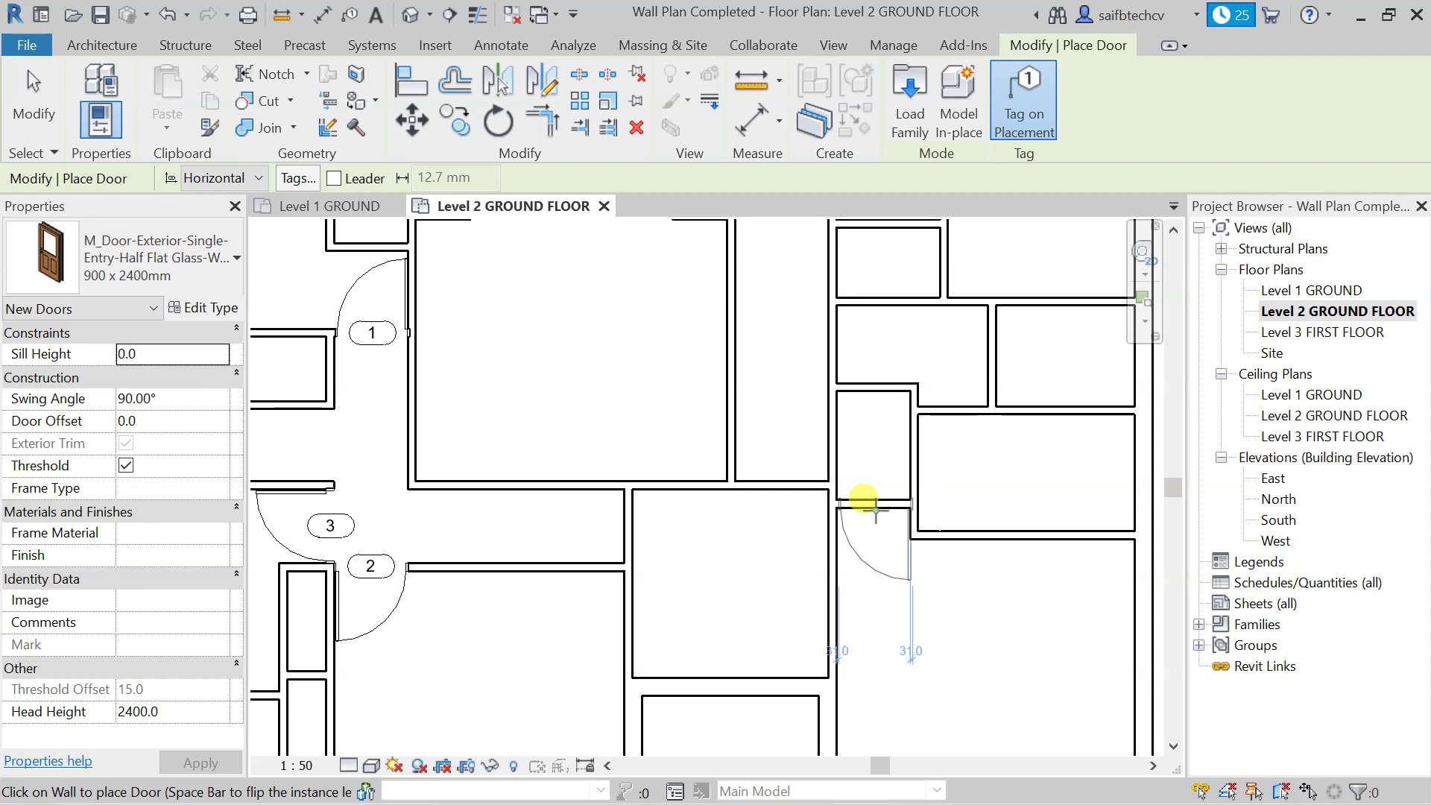
left_click(875, 509)
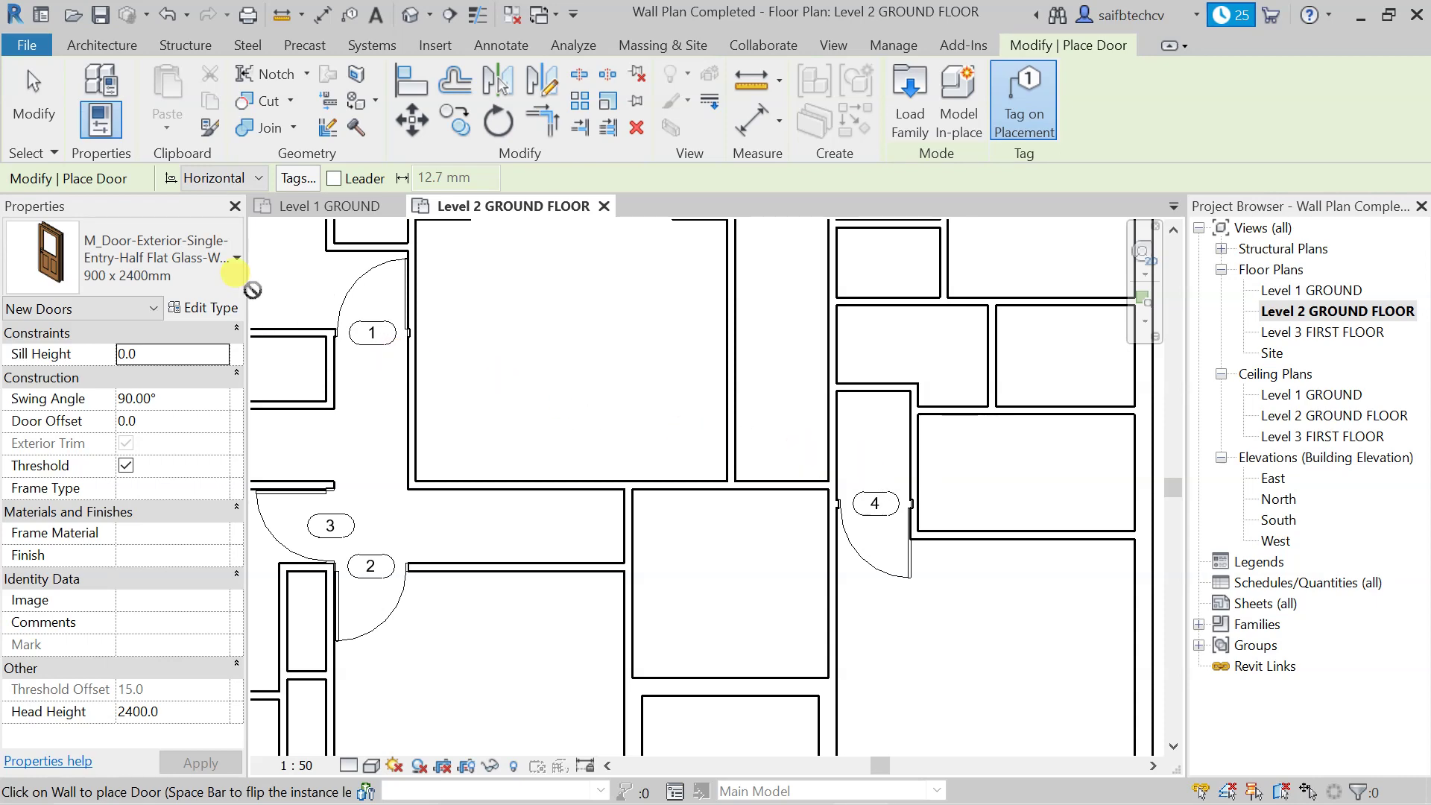
Switch to the 600 x 2400mm interior flush door and place door 5, swinging into the upper room
left_click(223, 257)
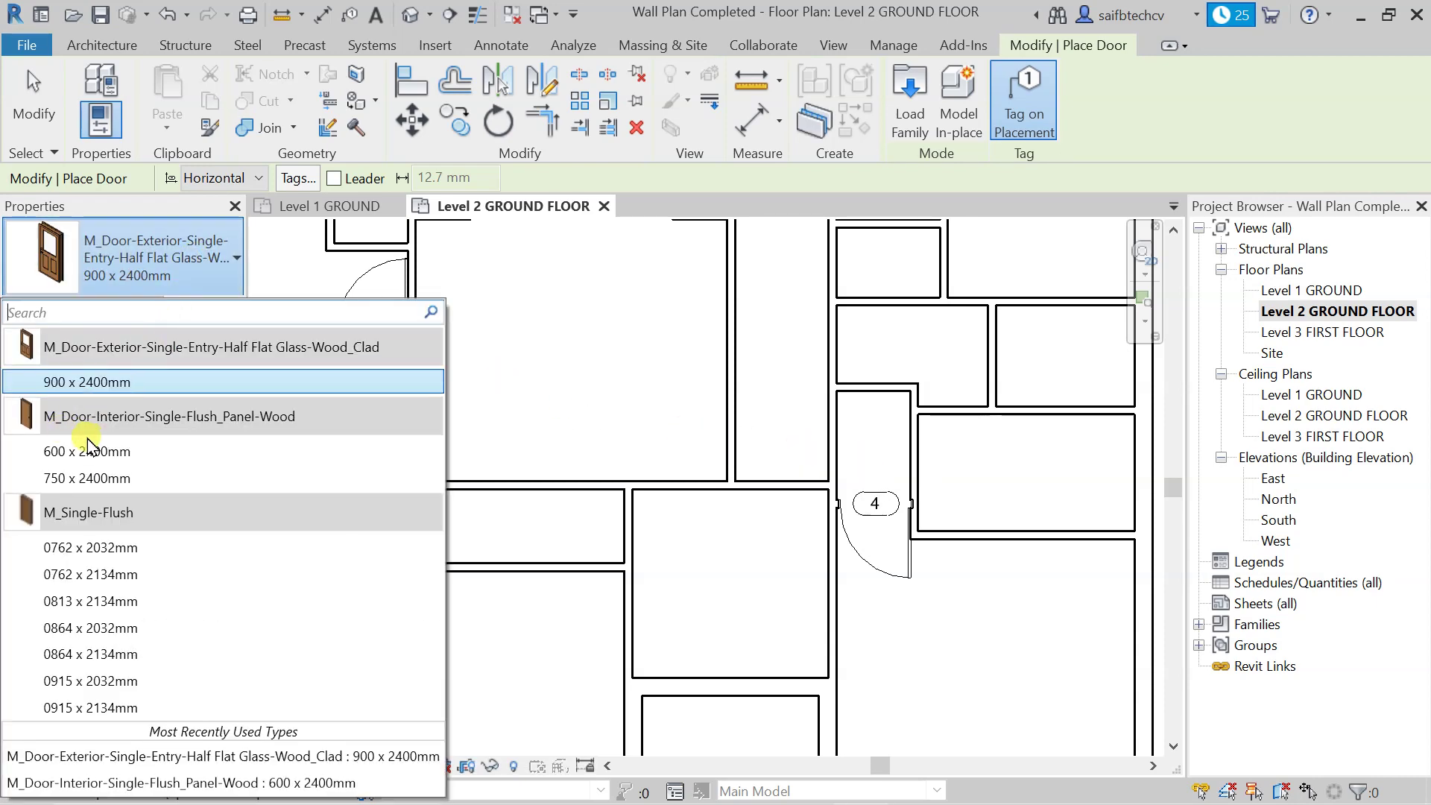
mouse_move(145, 446)
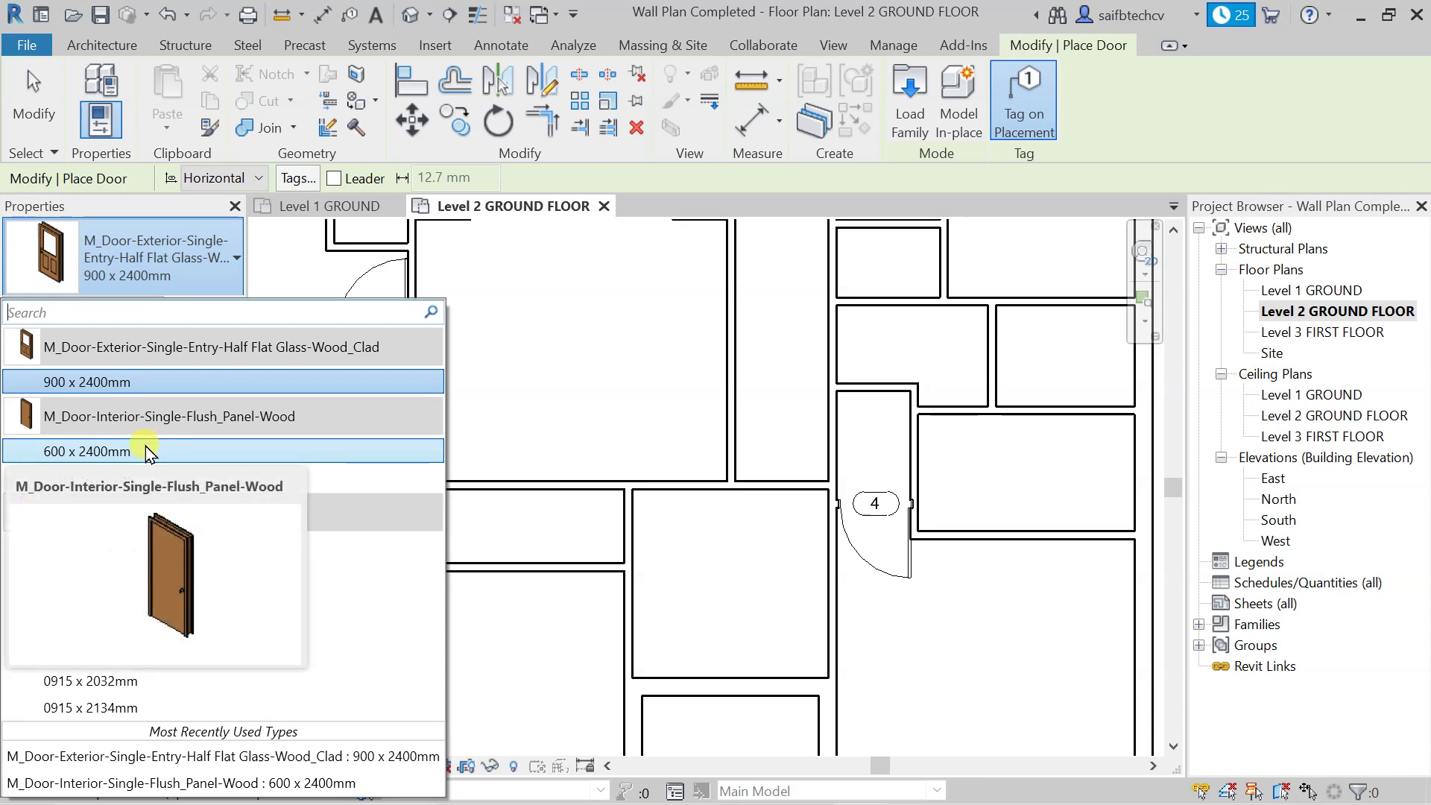
left_click(145, 449)
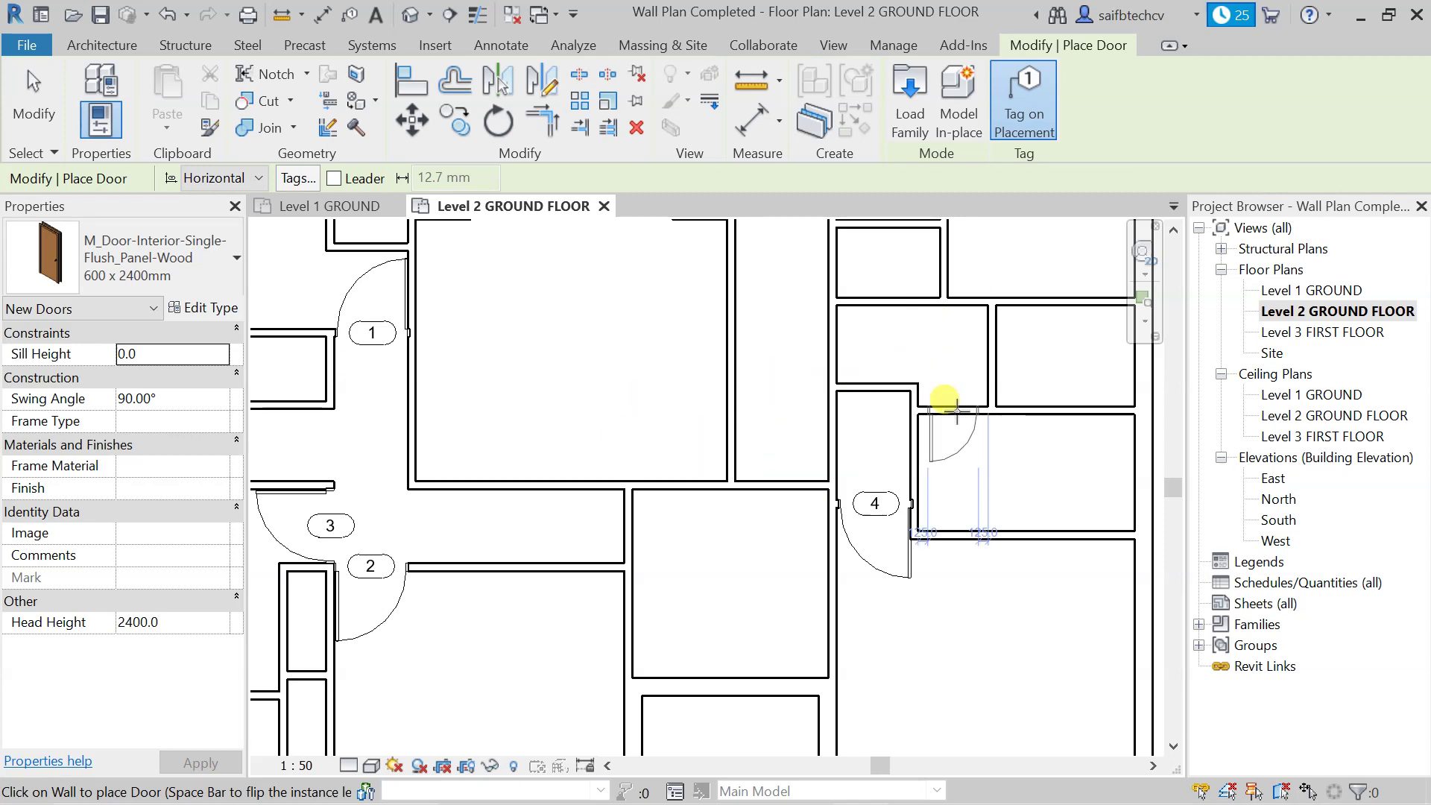
key("space")
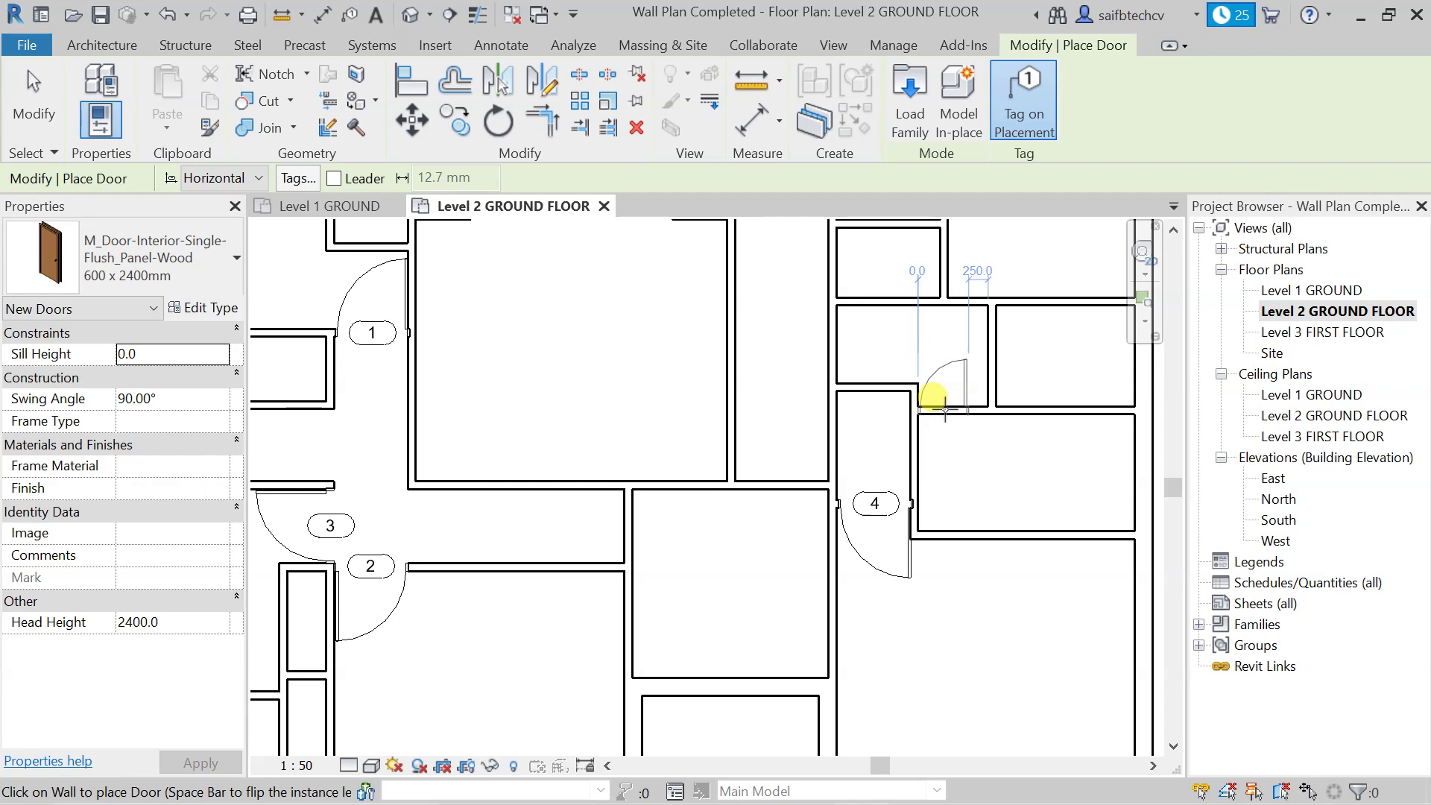
left_click(945, 409)
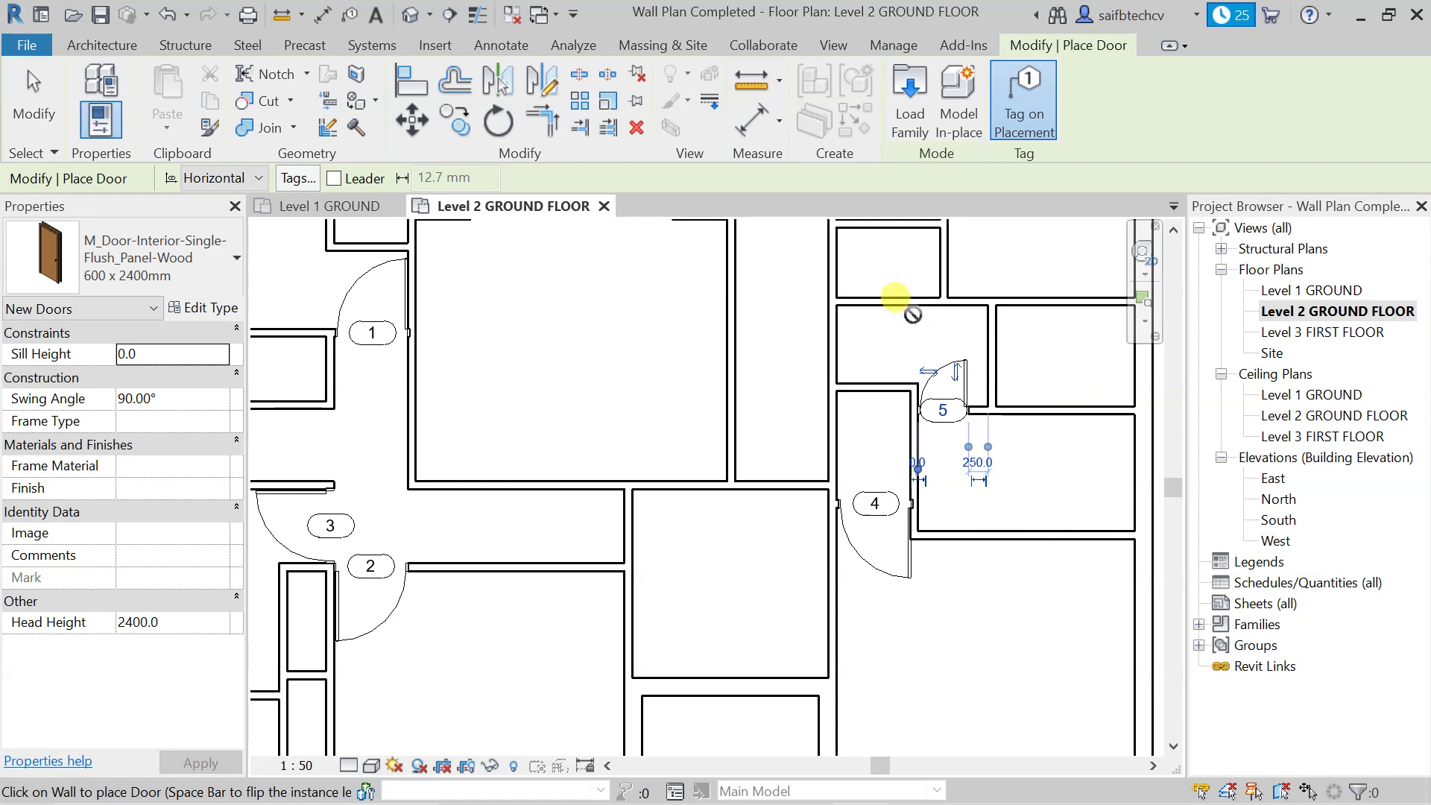
Place doors 6 and 7 in the upper rooms' walls, flipping each hinge side
middle_click_drag(913, 321, 906, 417)
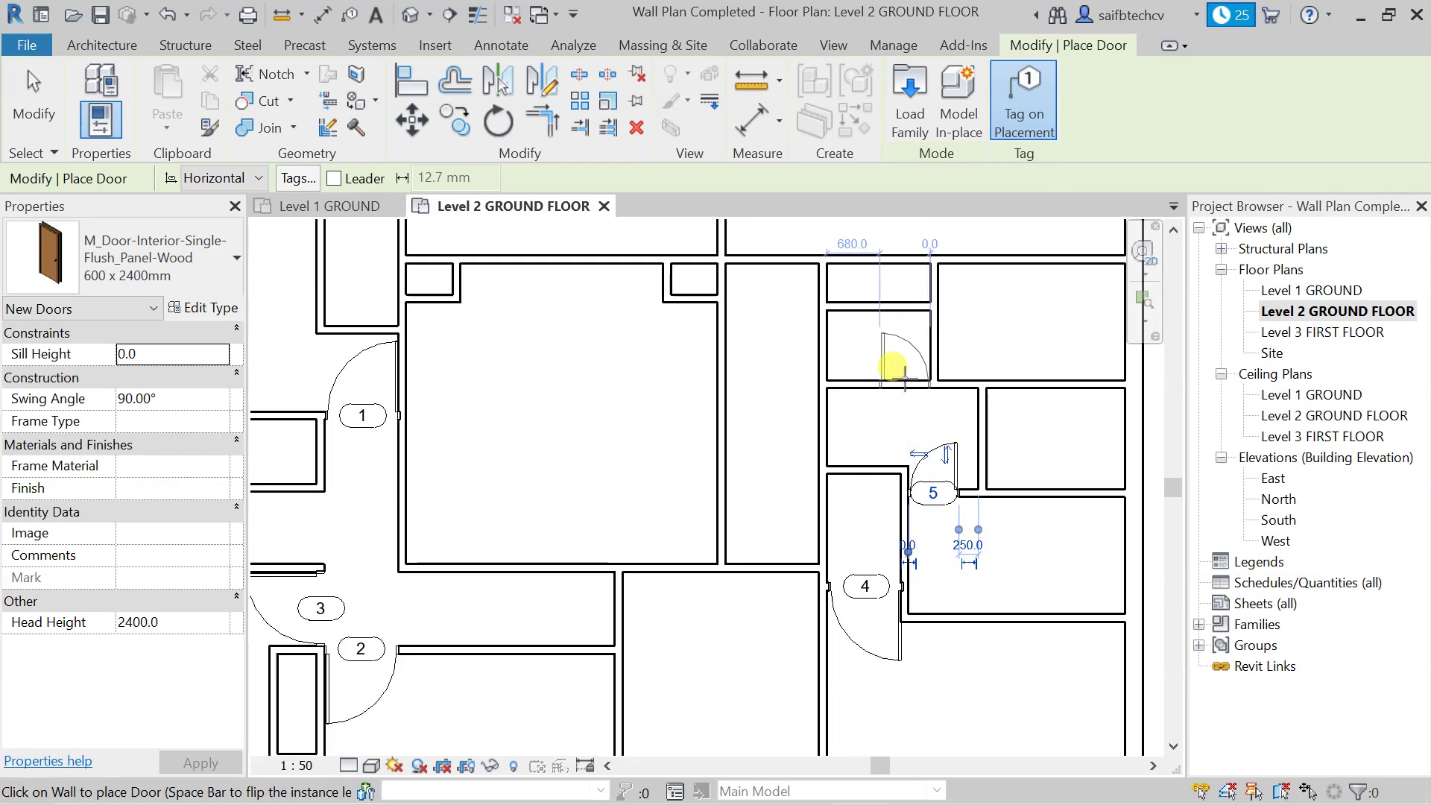
key("space")
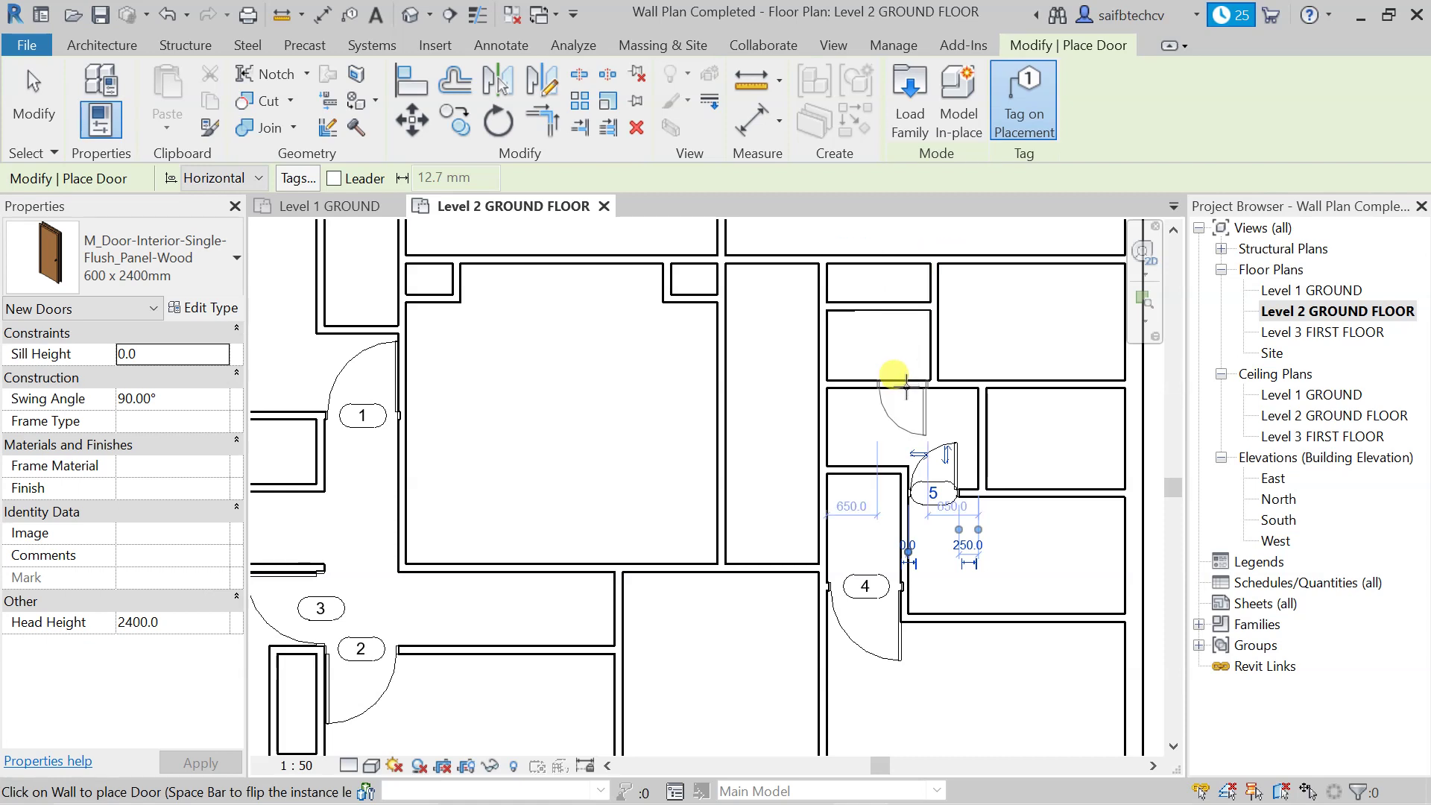
left_click(895, 377)
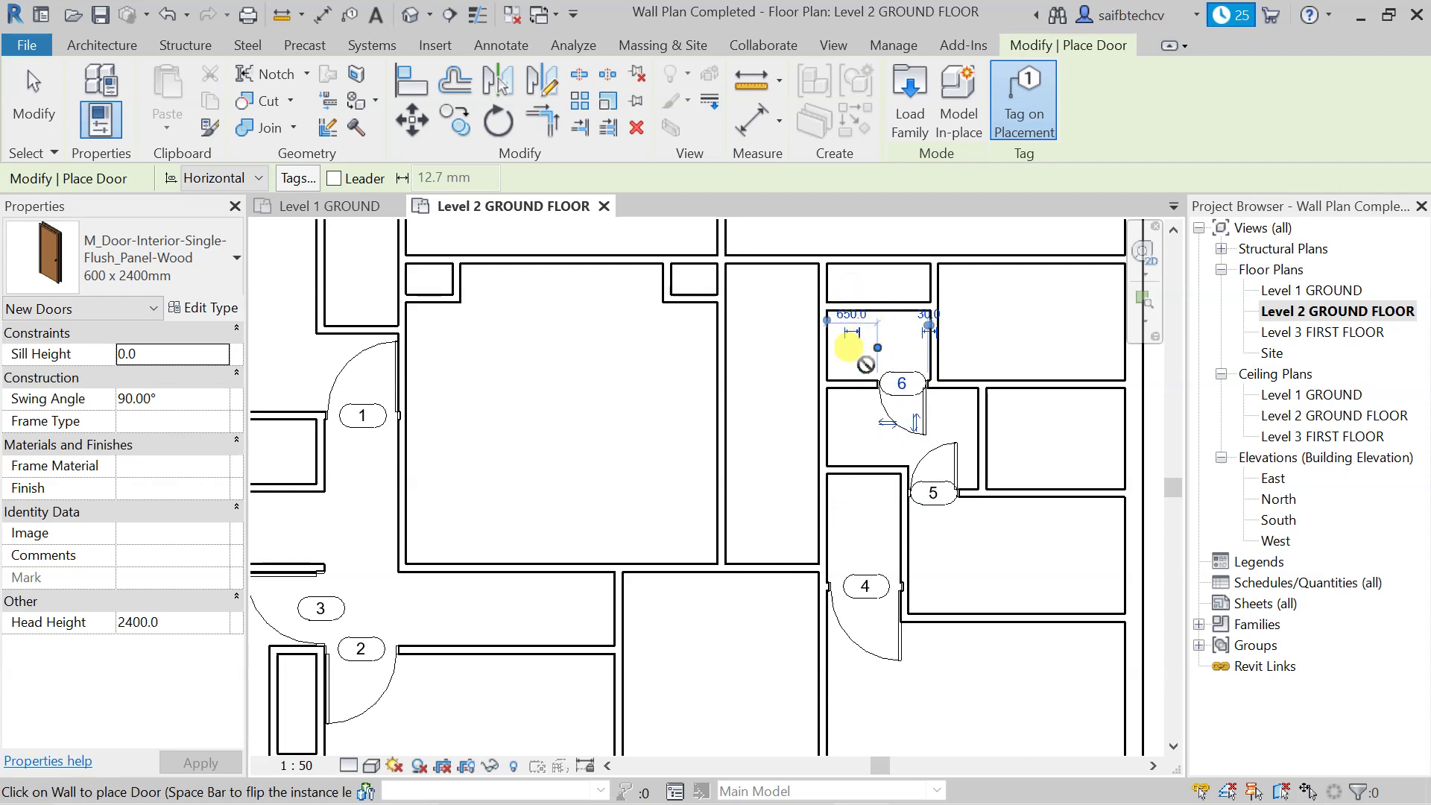
scroll(826, 339, "up", 5)
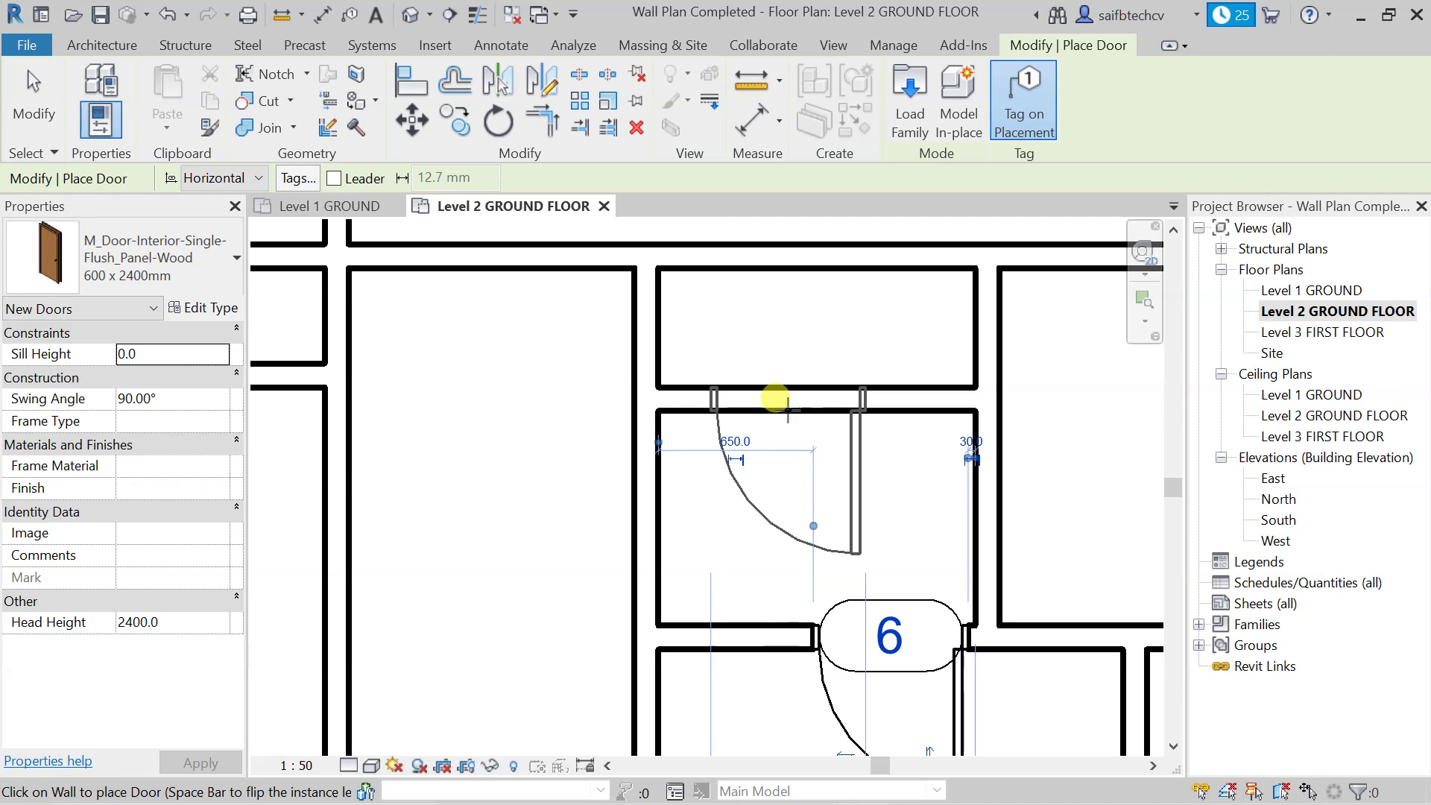
key("space")
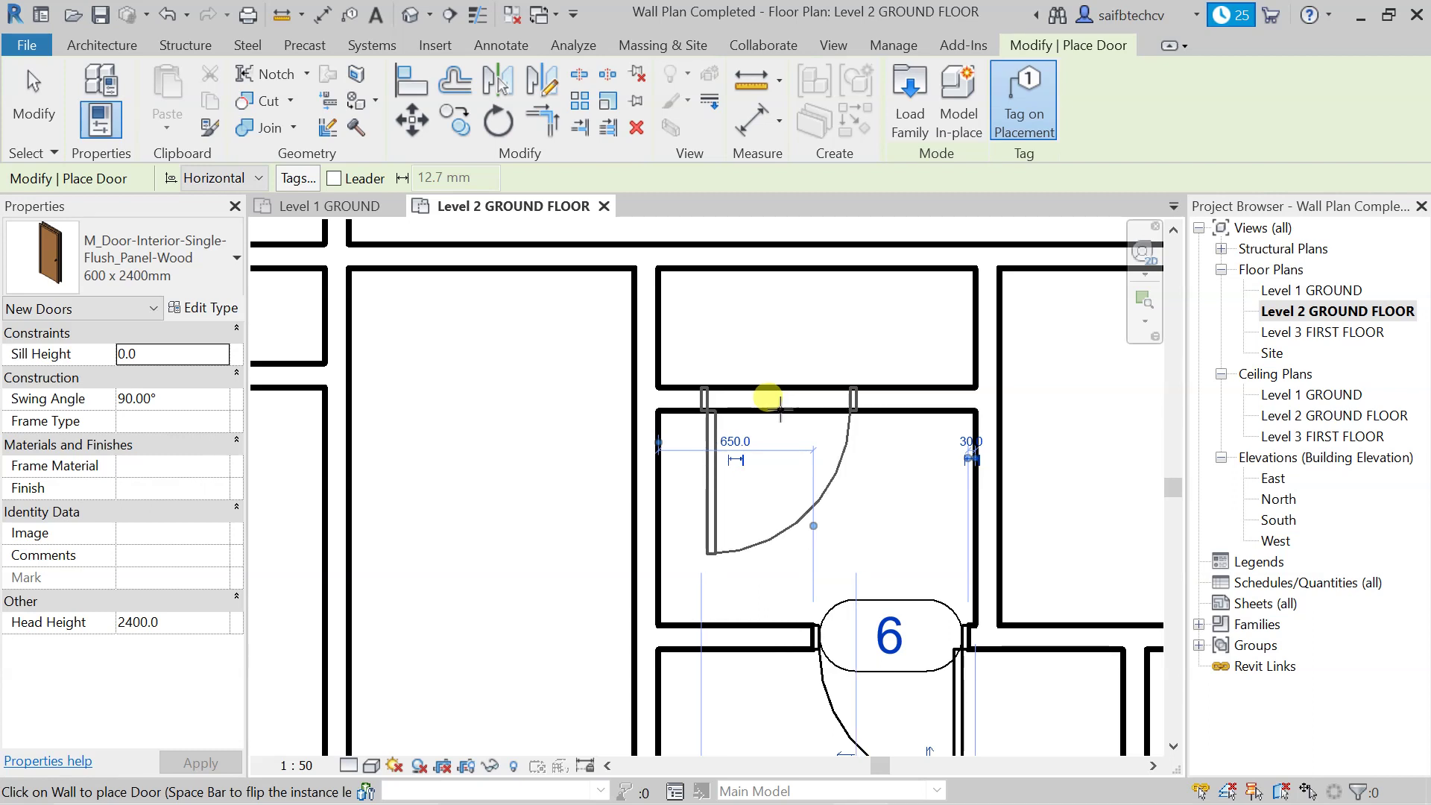
left_click(768, 398)
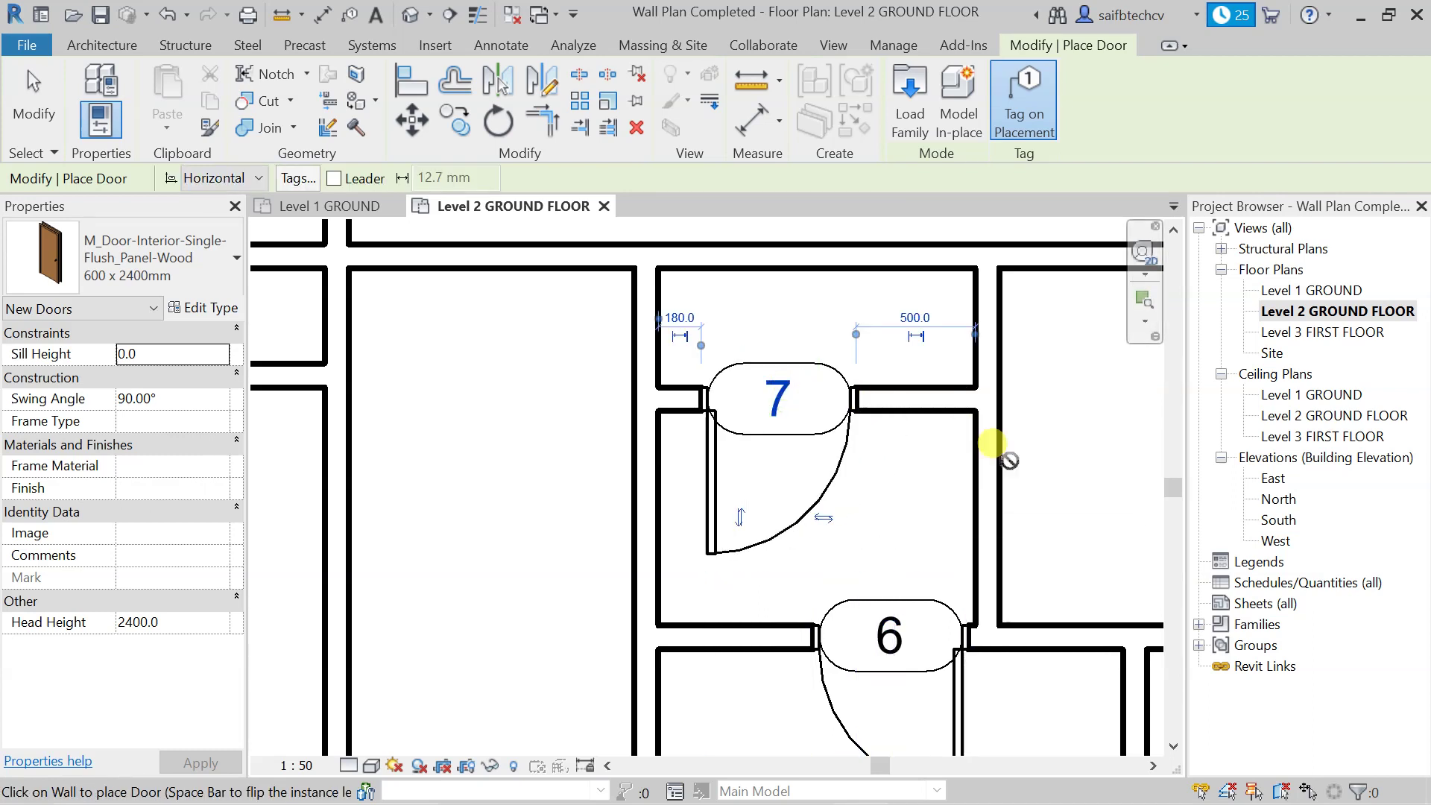
Place door 8 in the small room's wall beside door 1
scroll(998, 452, "down", 4)
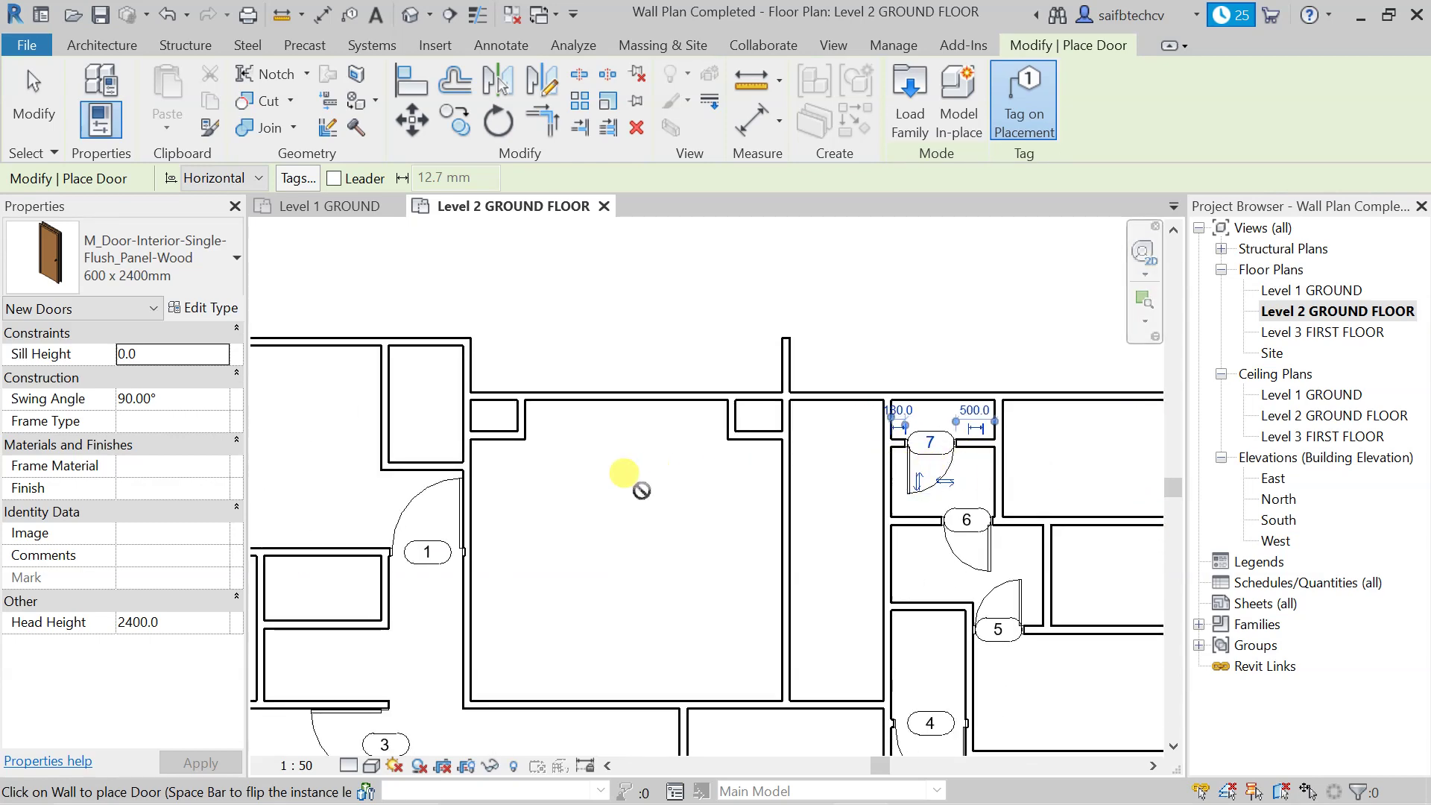
mouse_move(673, 516)
middle_mouse_down()
mouse_move(824, 489)
mouse_move(736, 545)
middle_mouse_up()
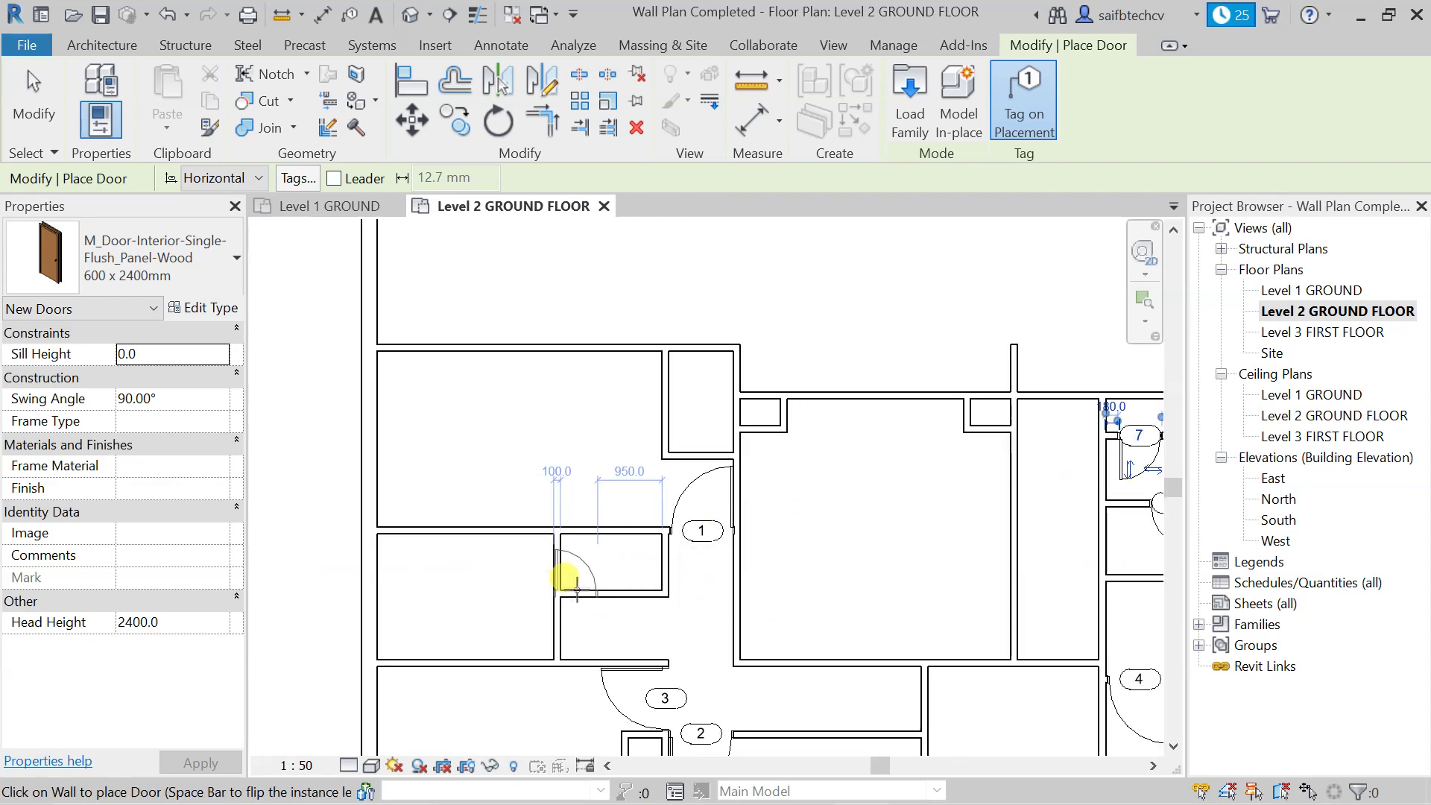
scroll(567, 579, "up", 5)
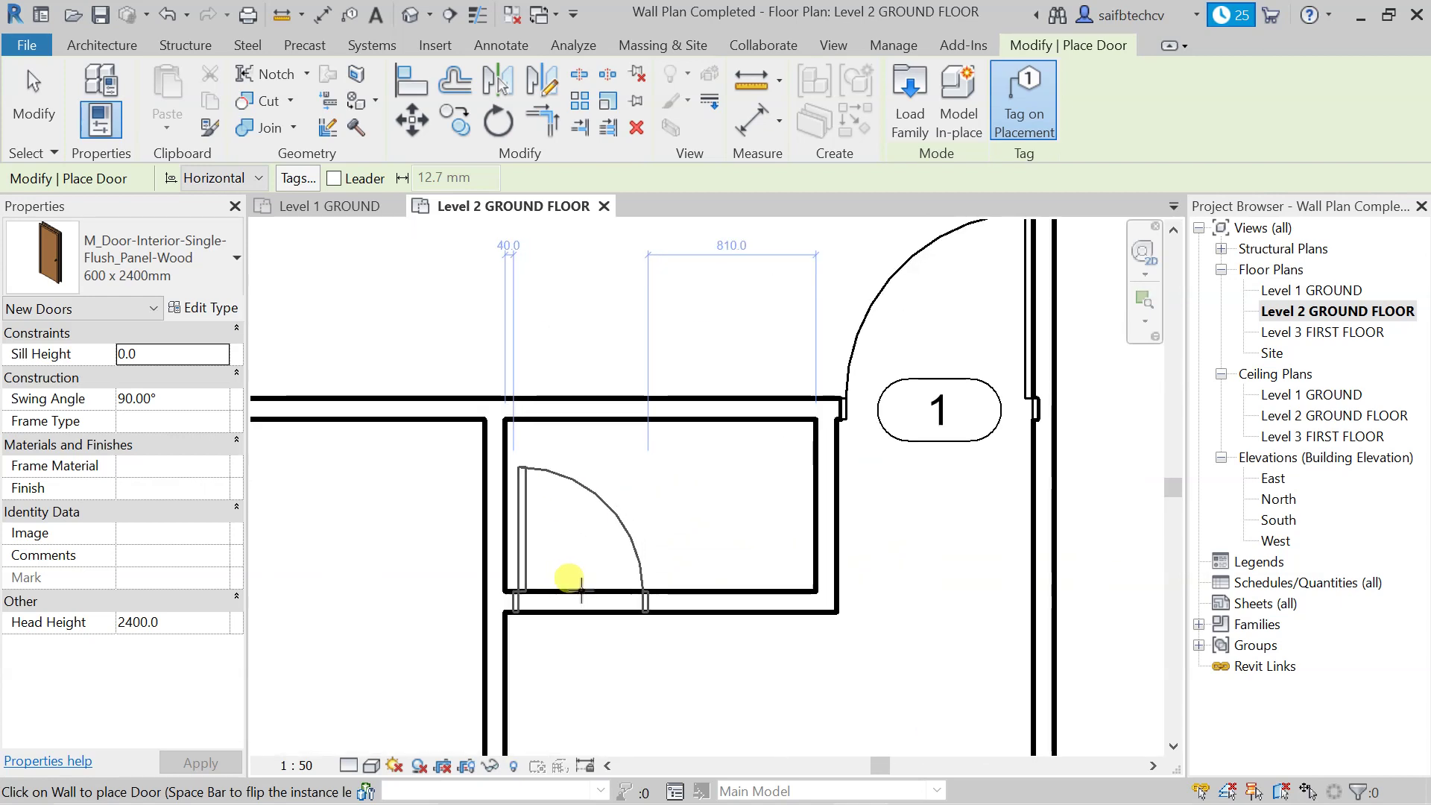
left_click(576, 593)
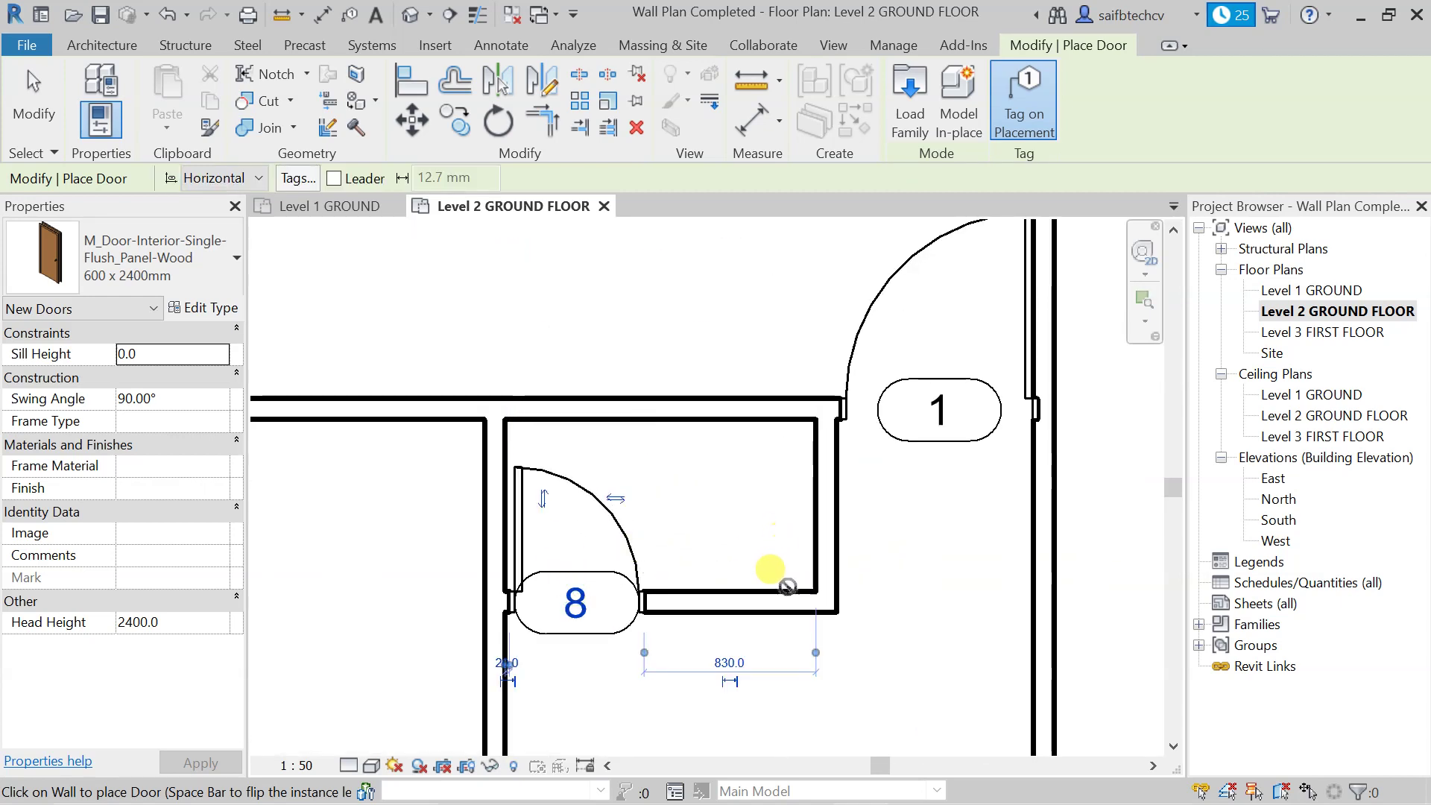
middle_click_drag(783, 591, 775, 549)
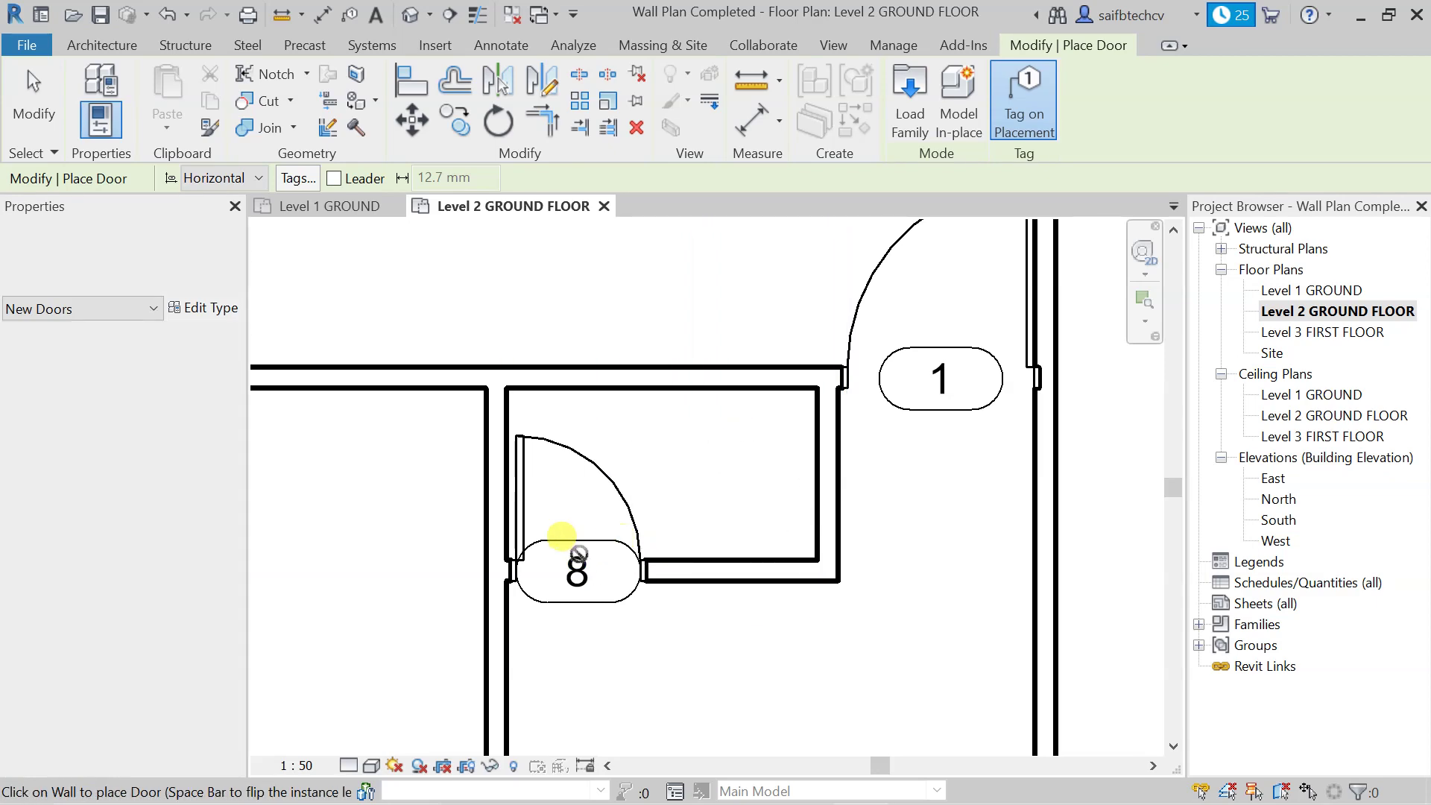
left_click(231, 257)
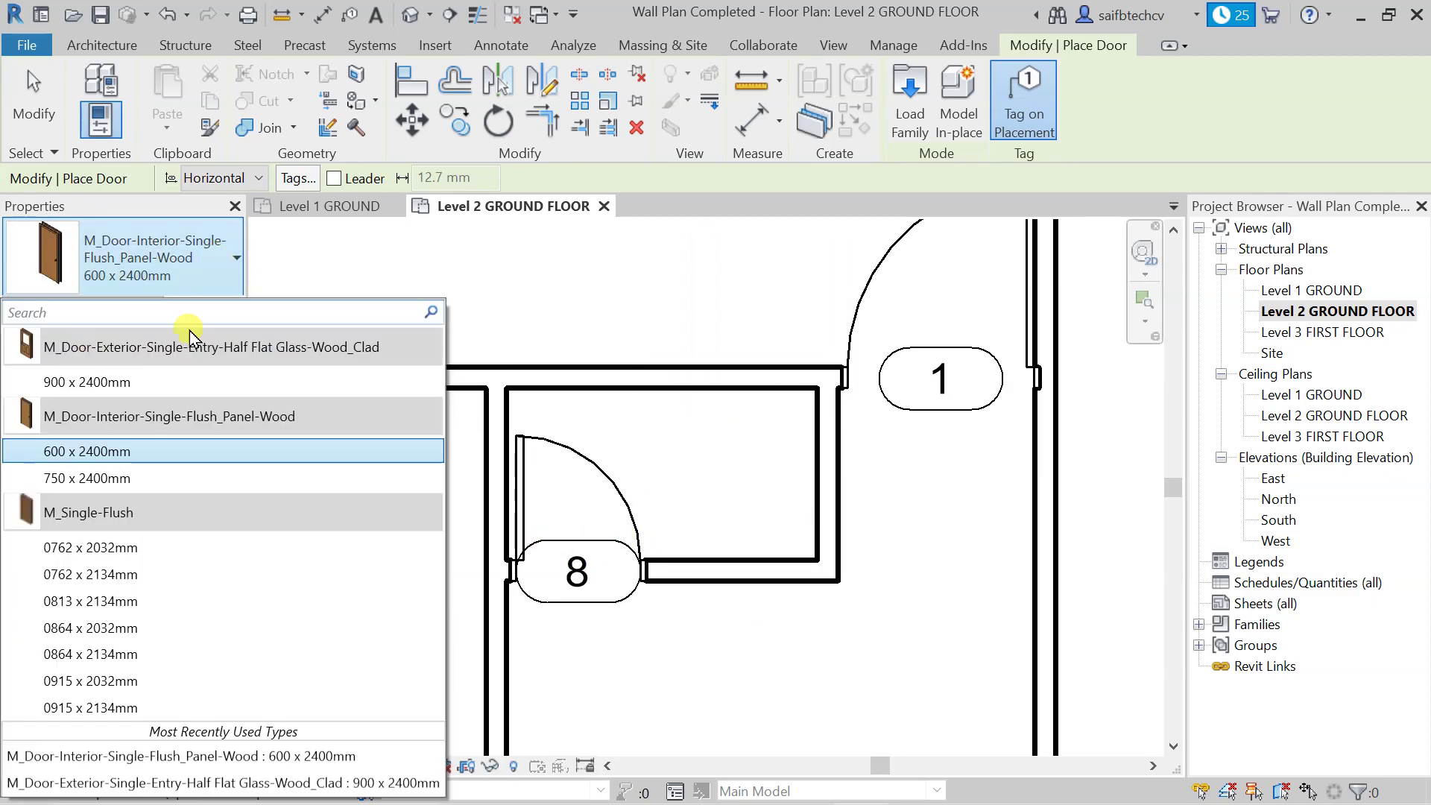
Place a 750 x 2400mm door 9 below door 8 and nudge it two steps up the wall
left_click(111, 477)
scroll(812, 462, "down", 2)
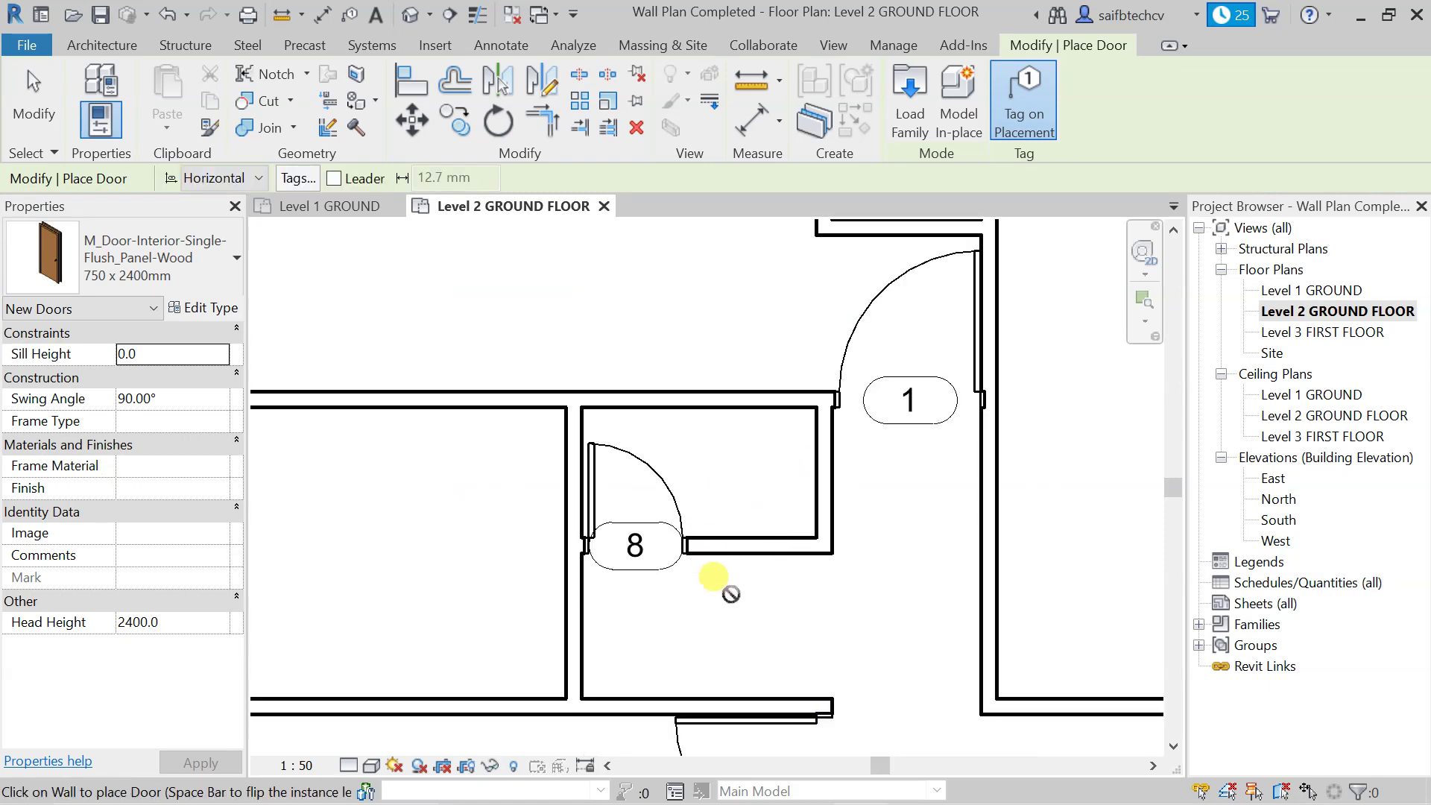
middle_click_drag(730, 594, 747, 509)
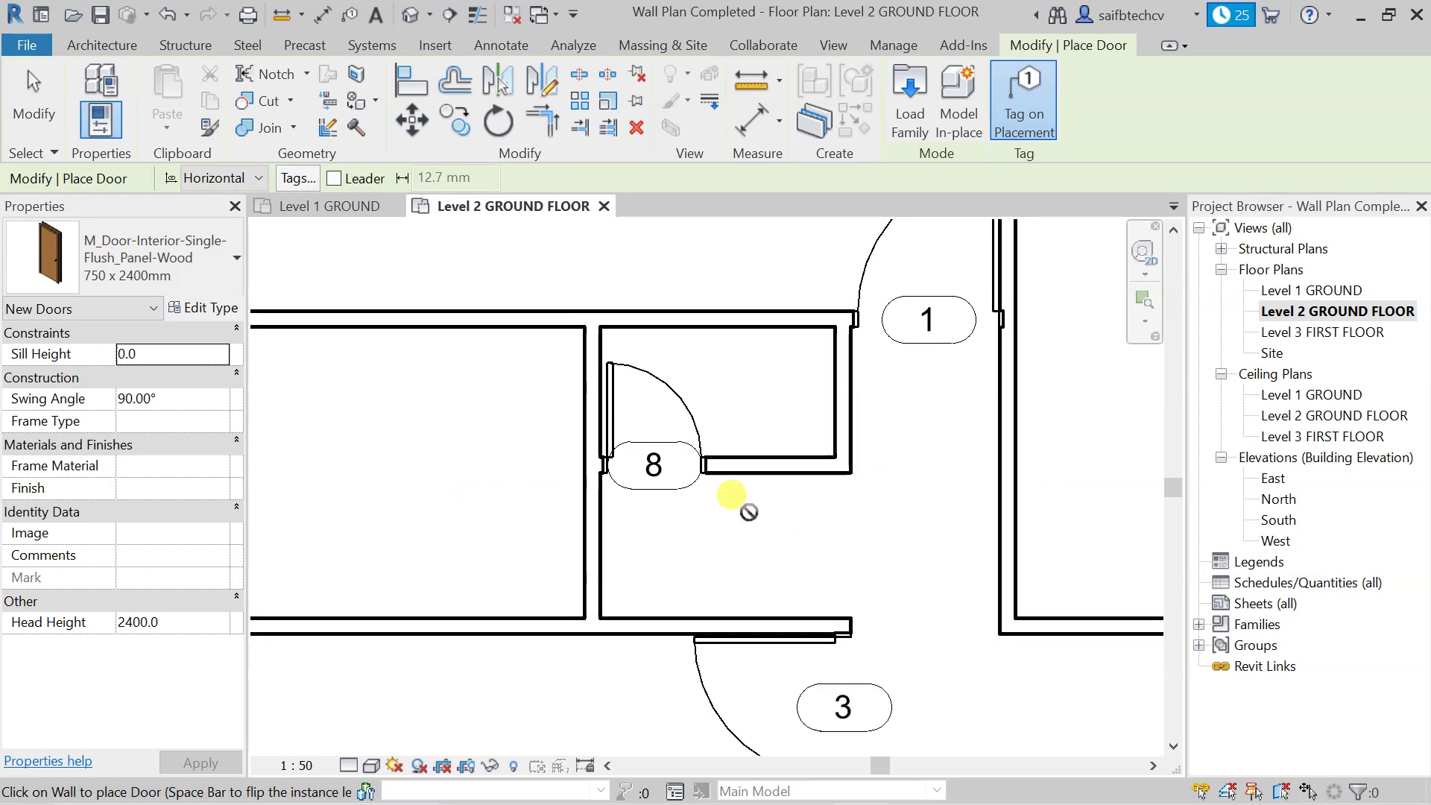
left_click(583, 578)
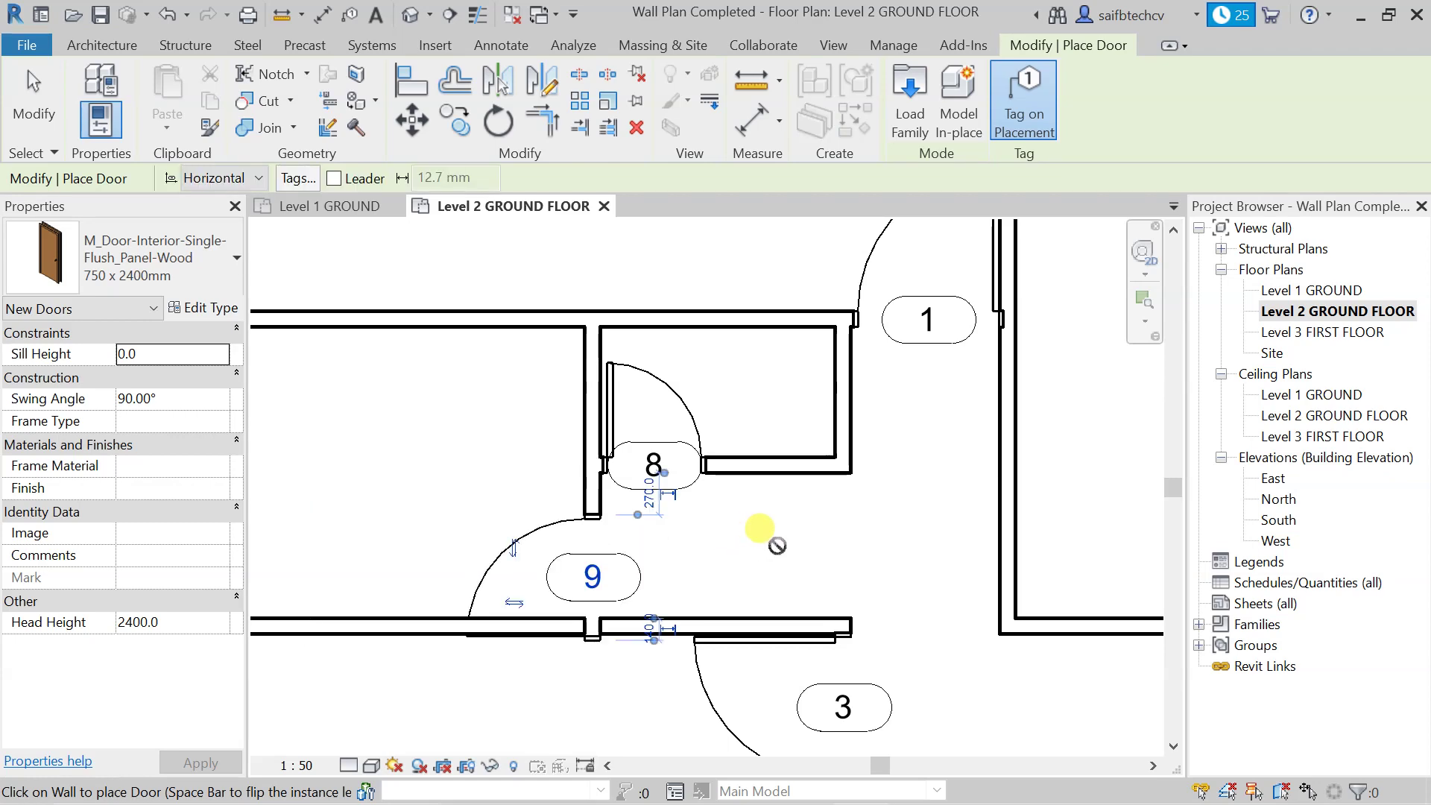
scroll(757, 532, "down", 1)
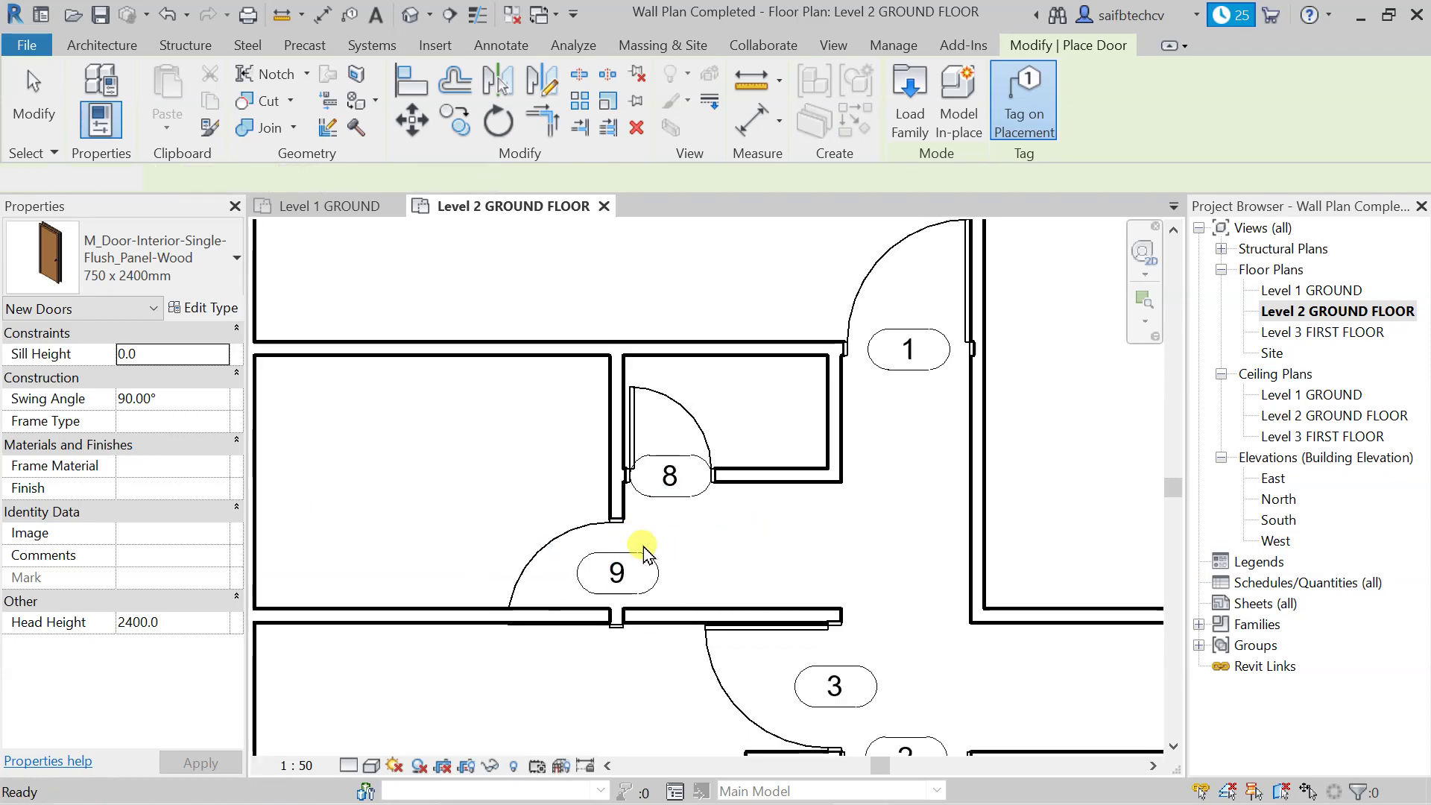
key("Escape")
left_click(617, 538)
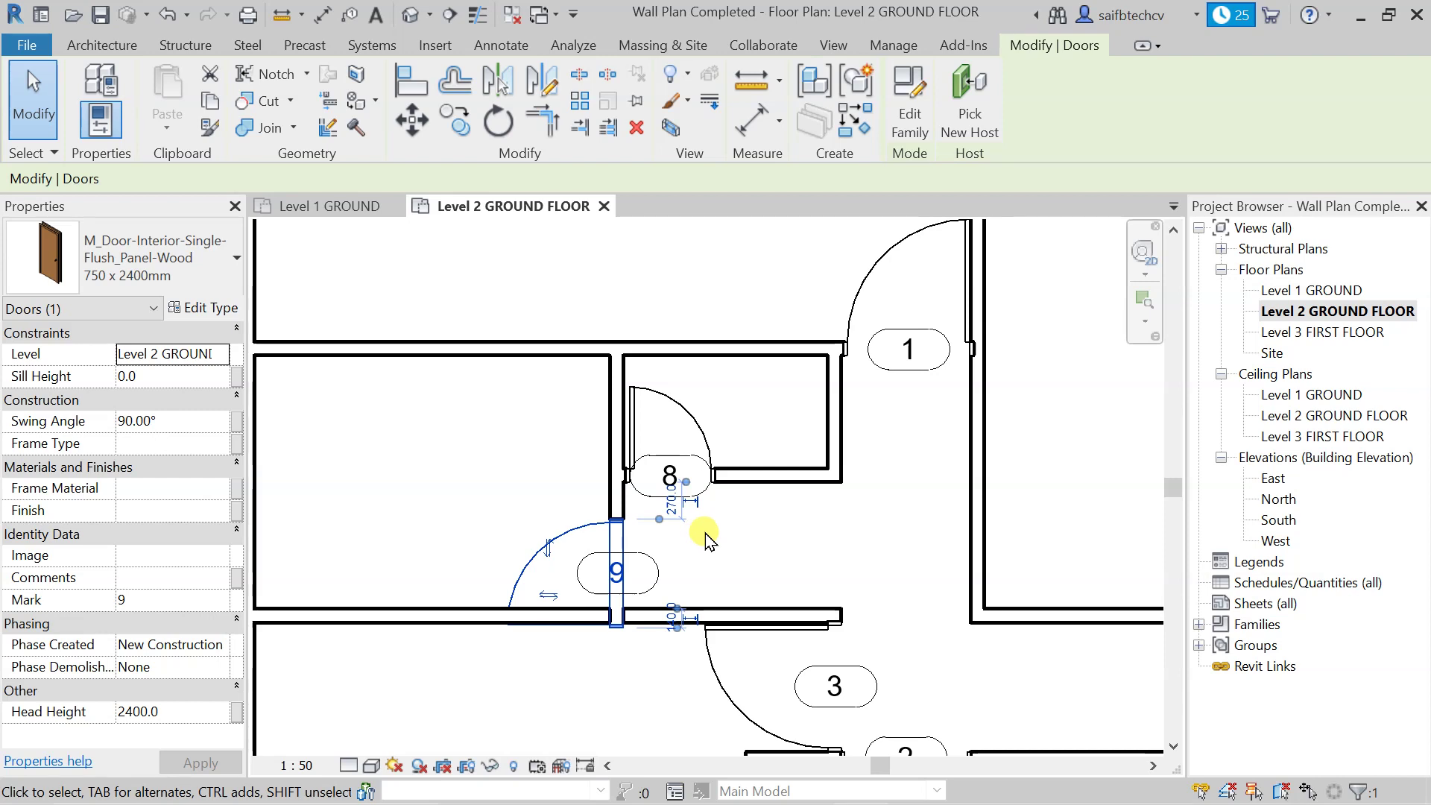
key("Up")
key("Up")
key("Up")
key("Up")
key("Up")
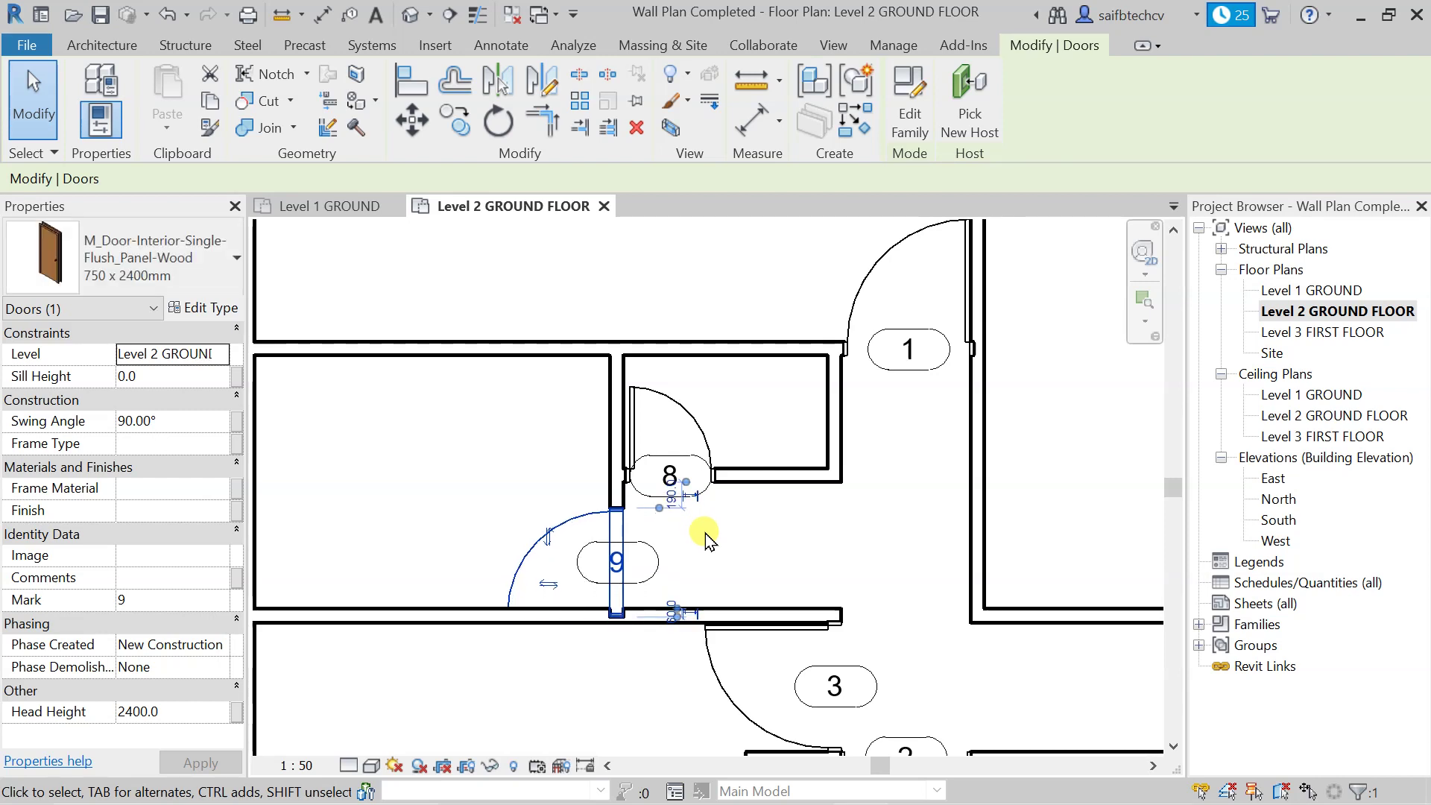
key("Up")
key("Up")
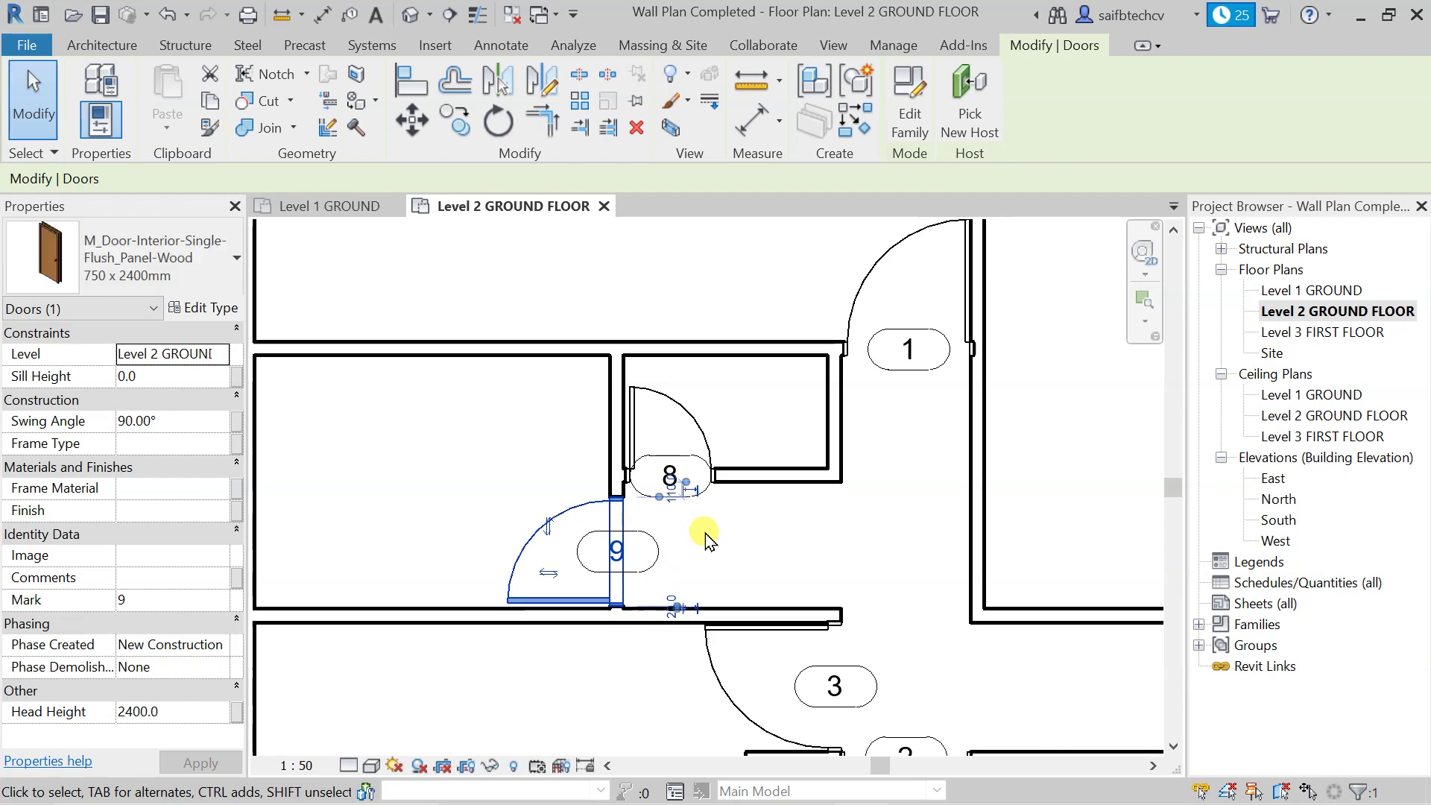
Pan the plan to the walls around doors 2 and 3 and restart the Door tool with DR
left_click(714, 534)
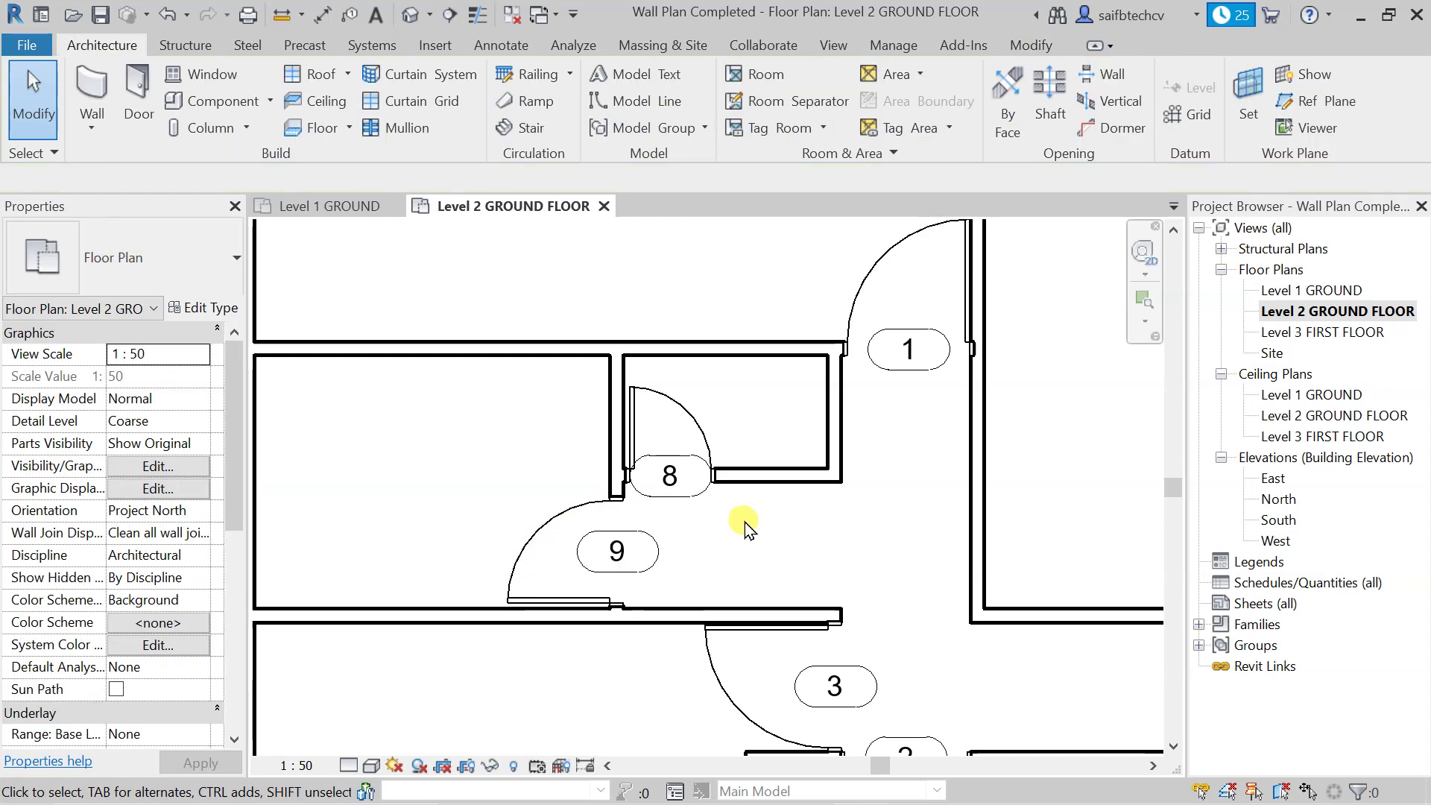
middle_click_drag(762, 548, 718, 449)
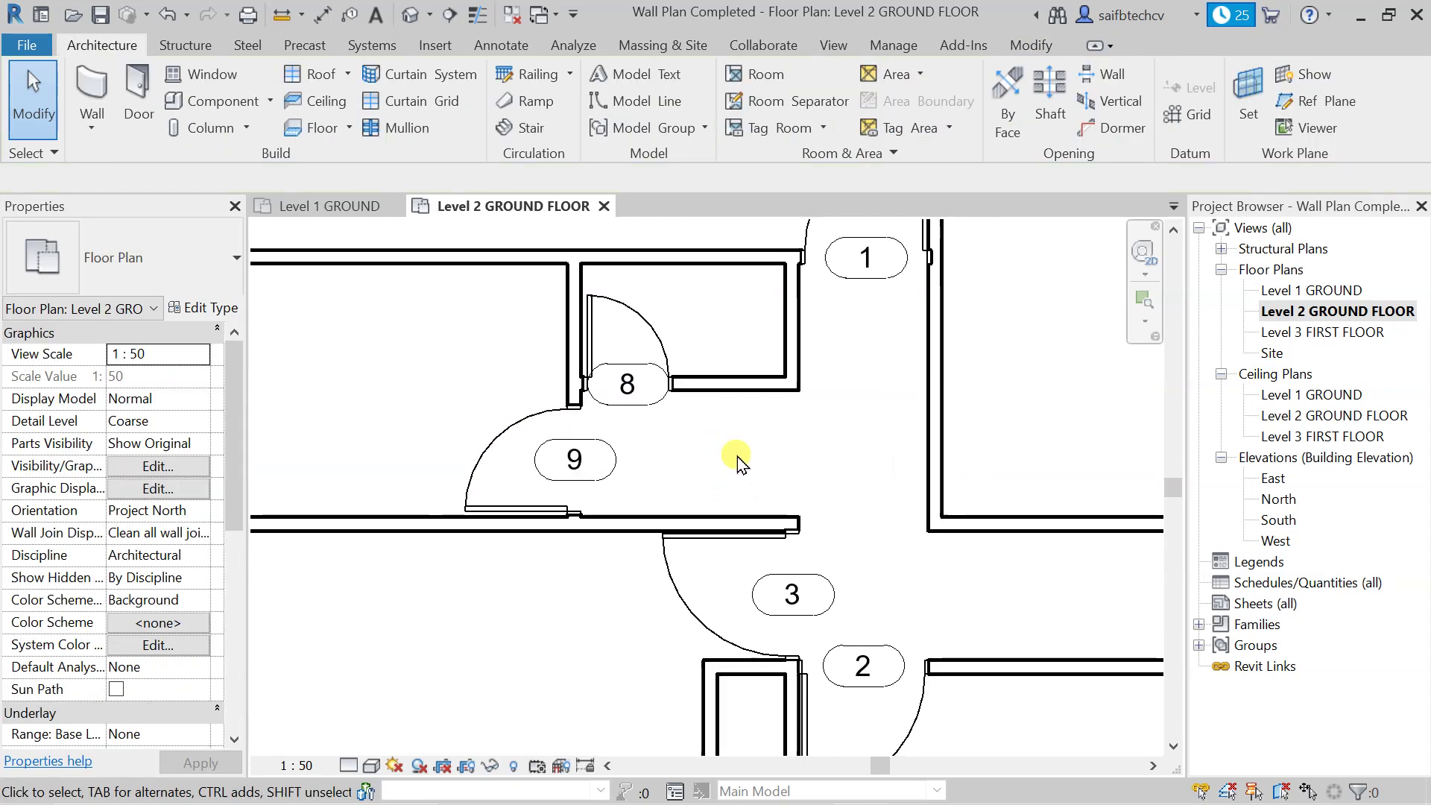
middle_click_drag(585, 611, 544, 386)
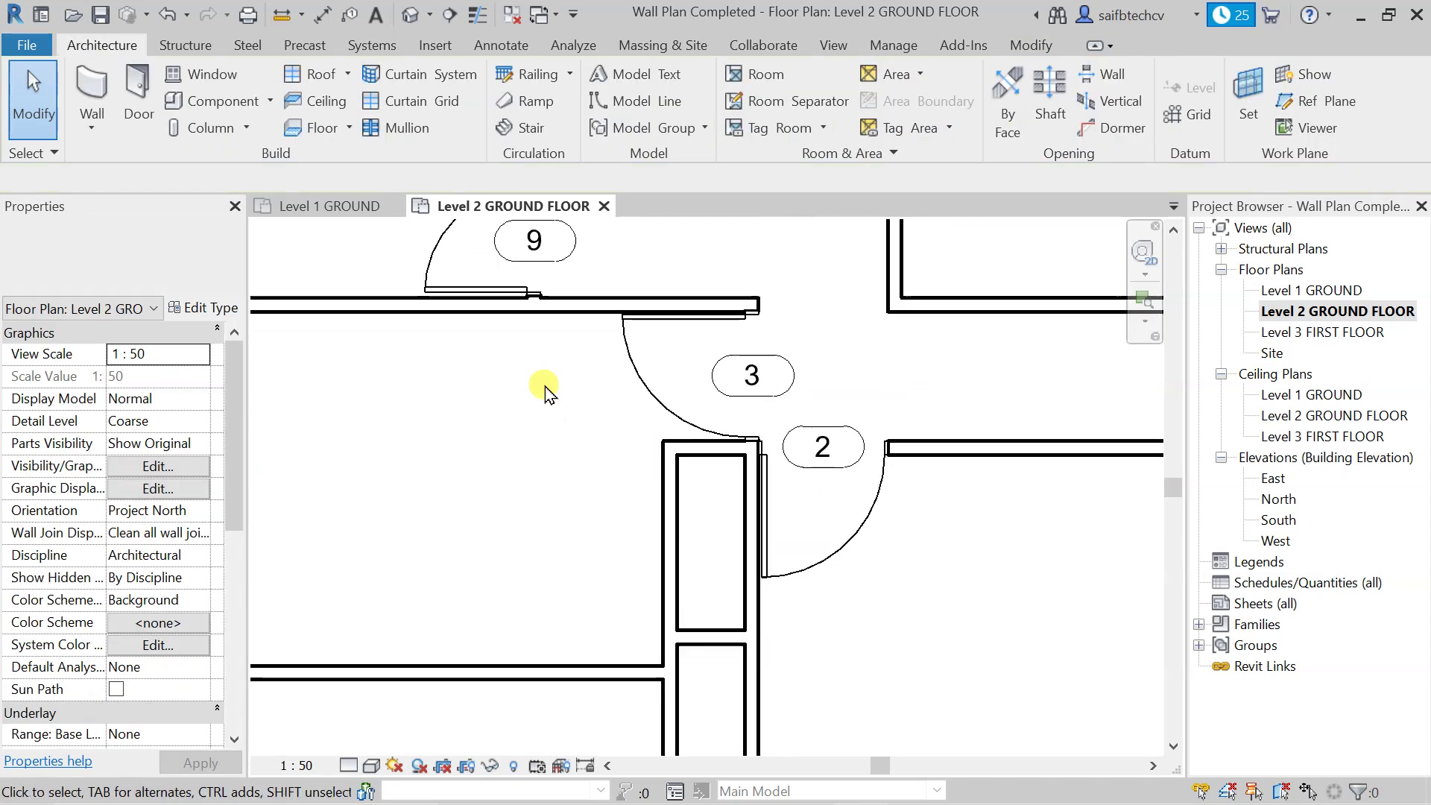
scroll(611, 527, "down", 2)
middle_click_drag(569, 509, 559, 493)
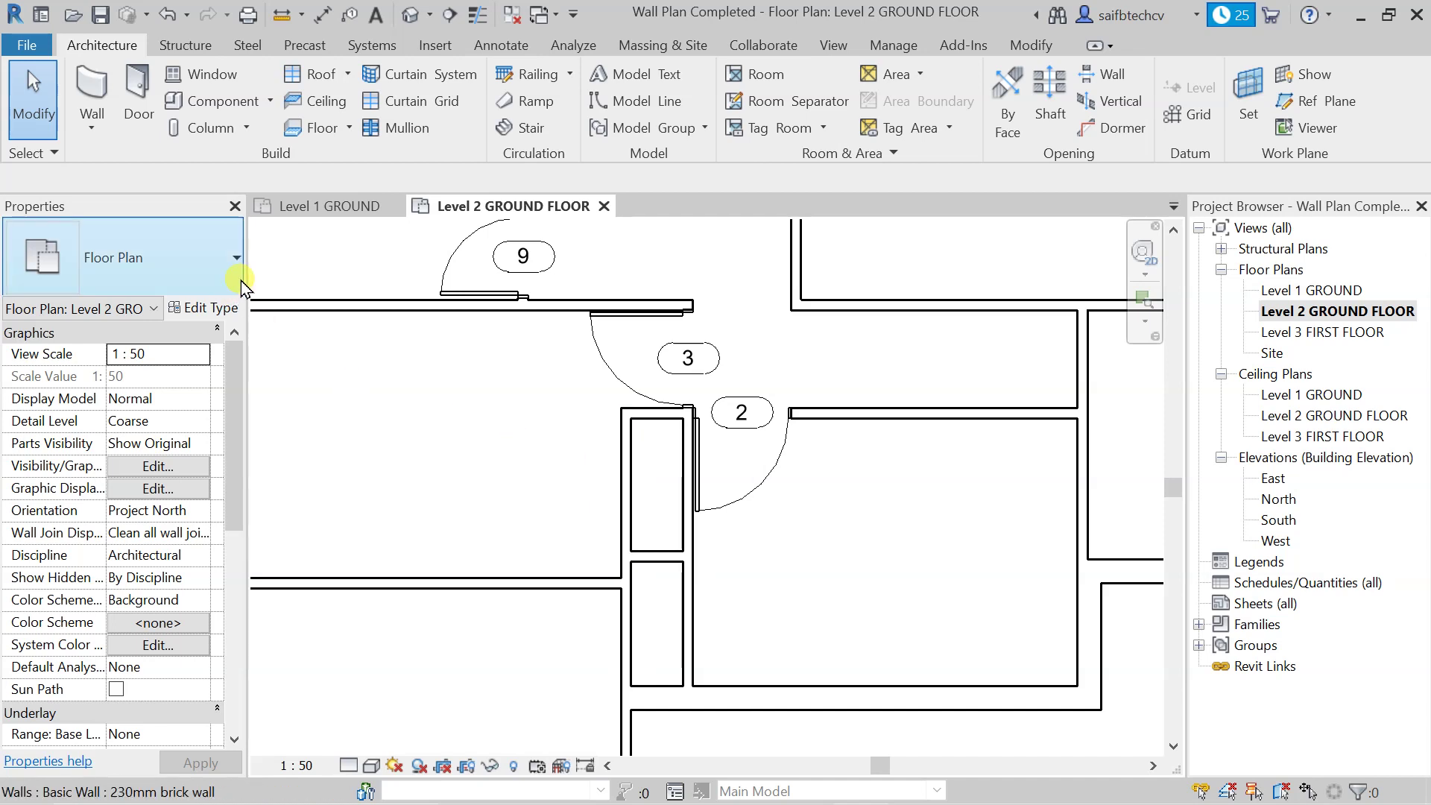
scroll(555, 421, "down", 2)
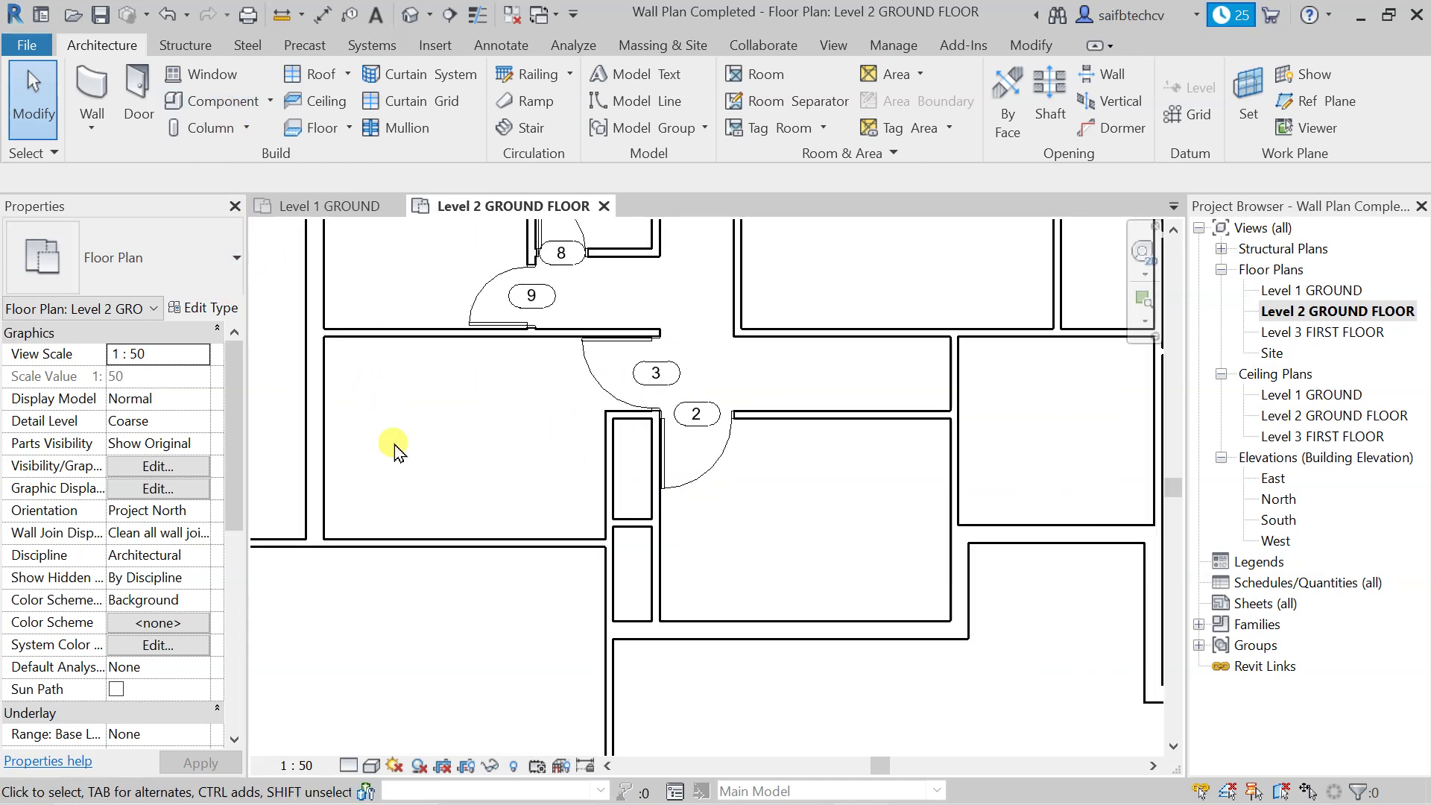
key("d")
key("r")
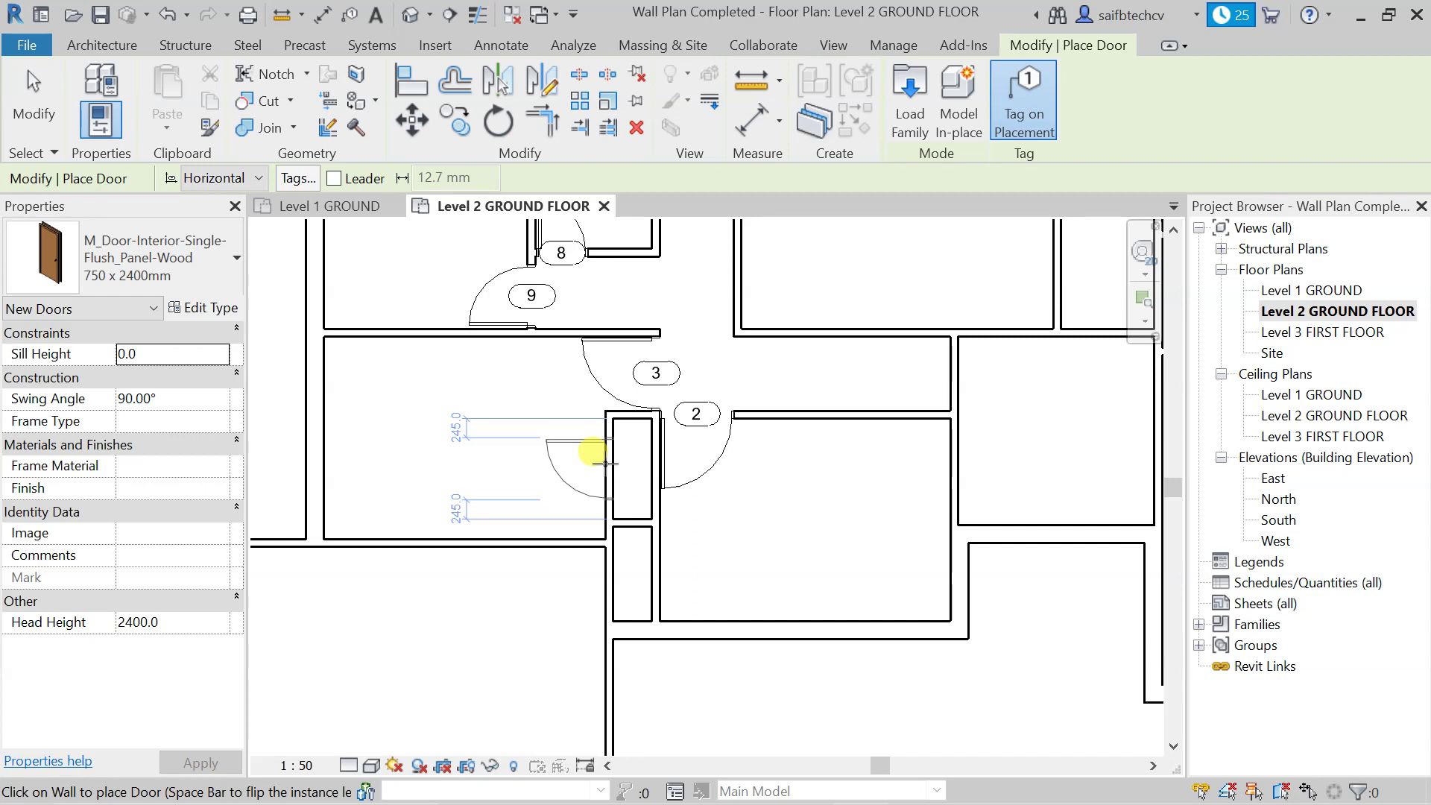
Place flipped 750 x 2400mm doors 10 and 11 in the walls below door 3
key("space")
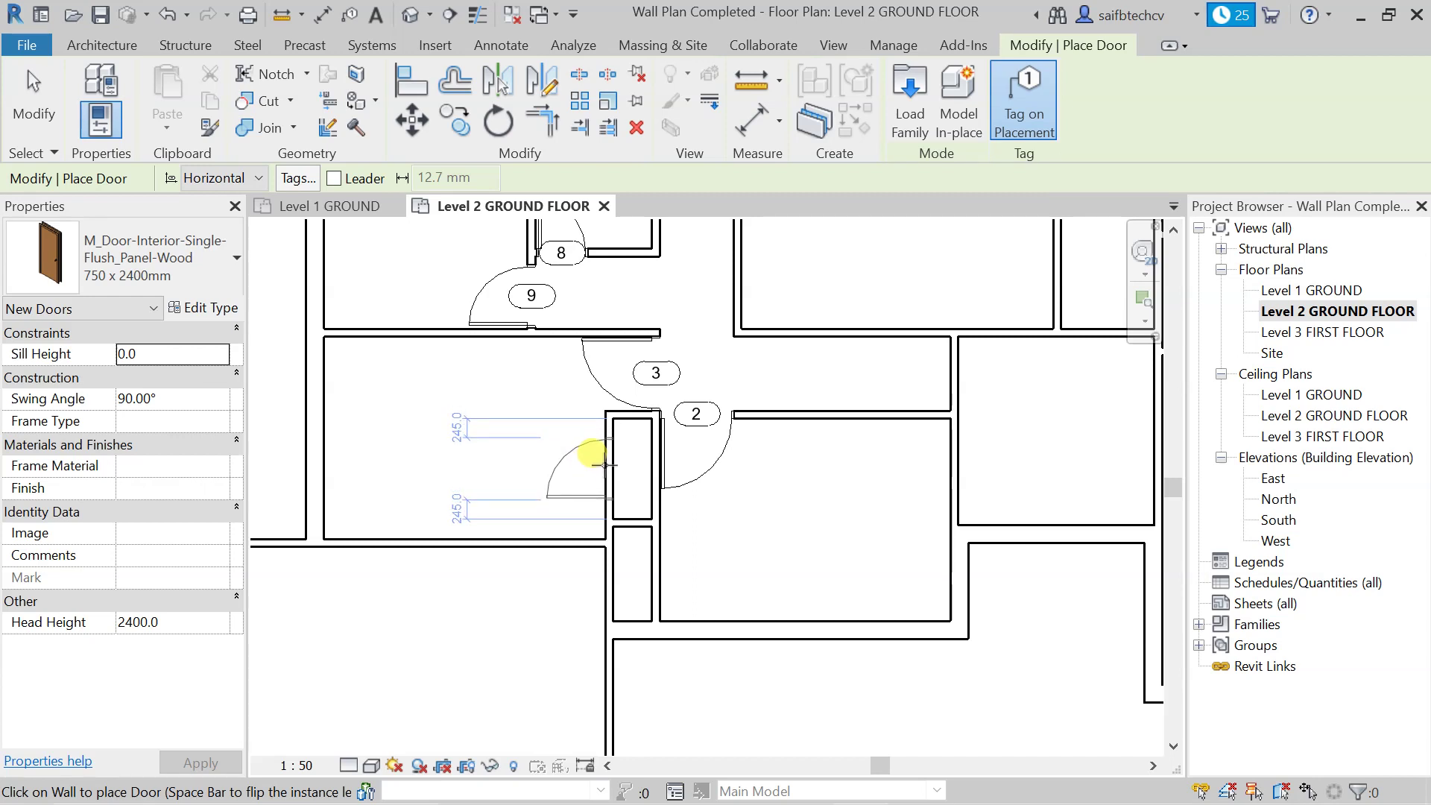
left_click(605, 465)
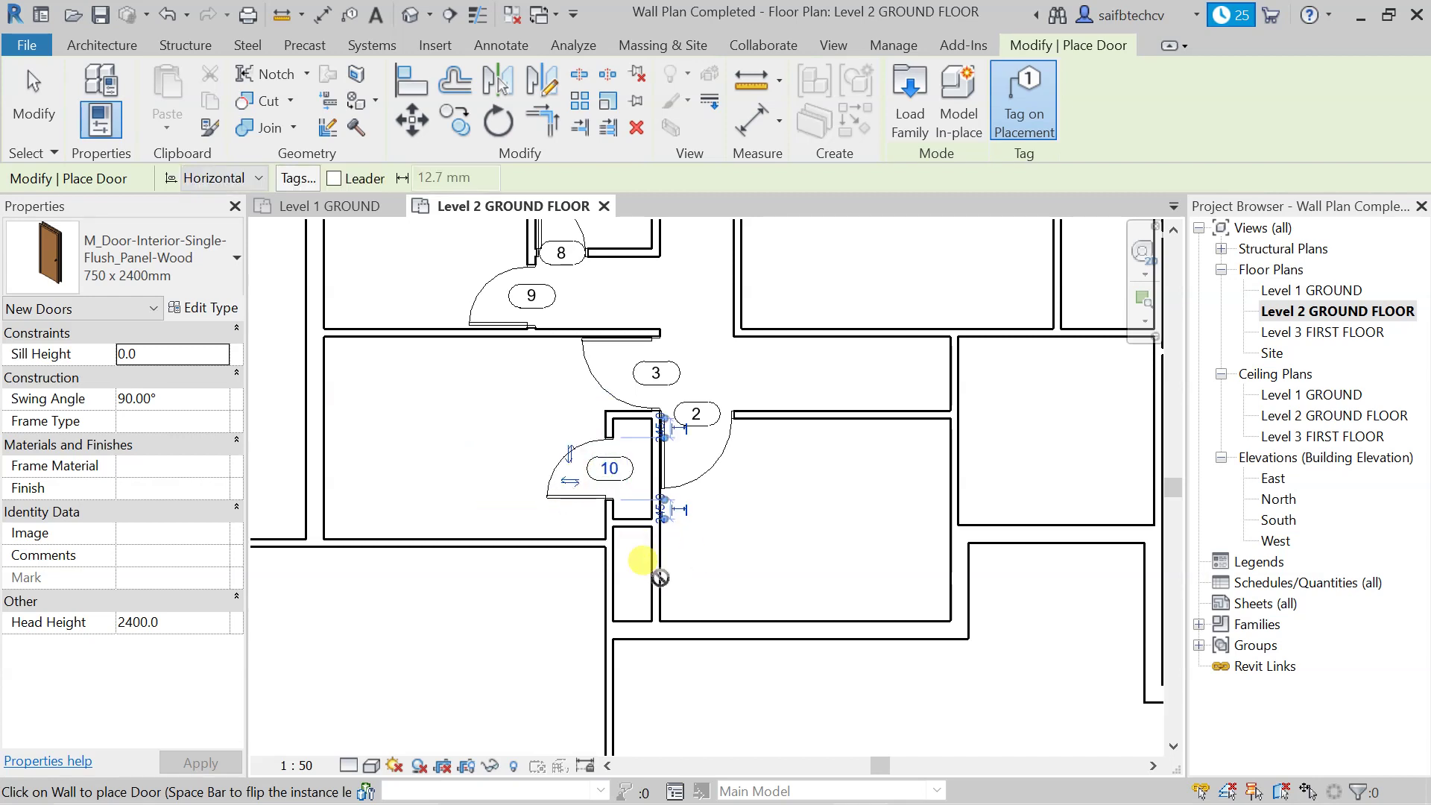
middle_click_drag(681, 596, 593, 574)
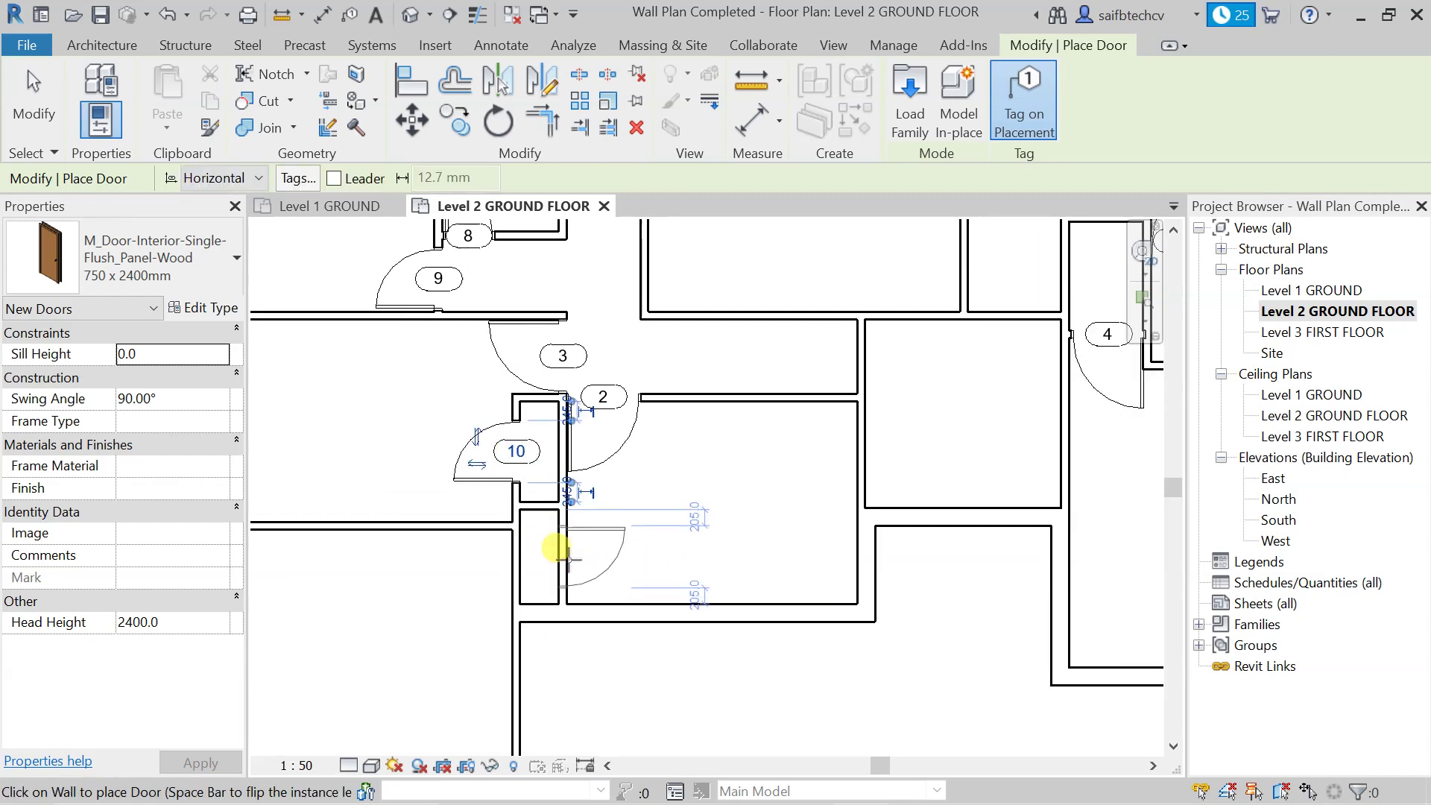
key("space")
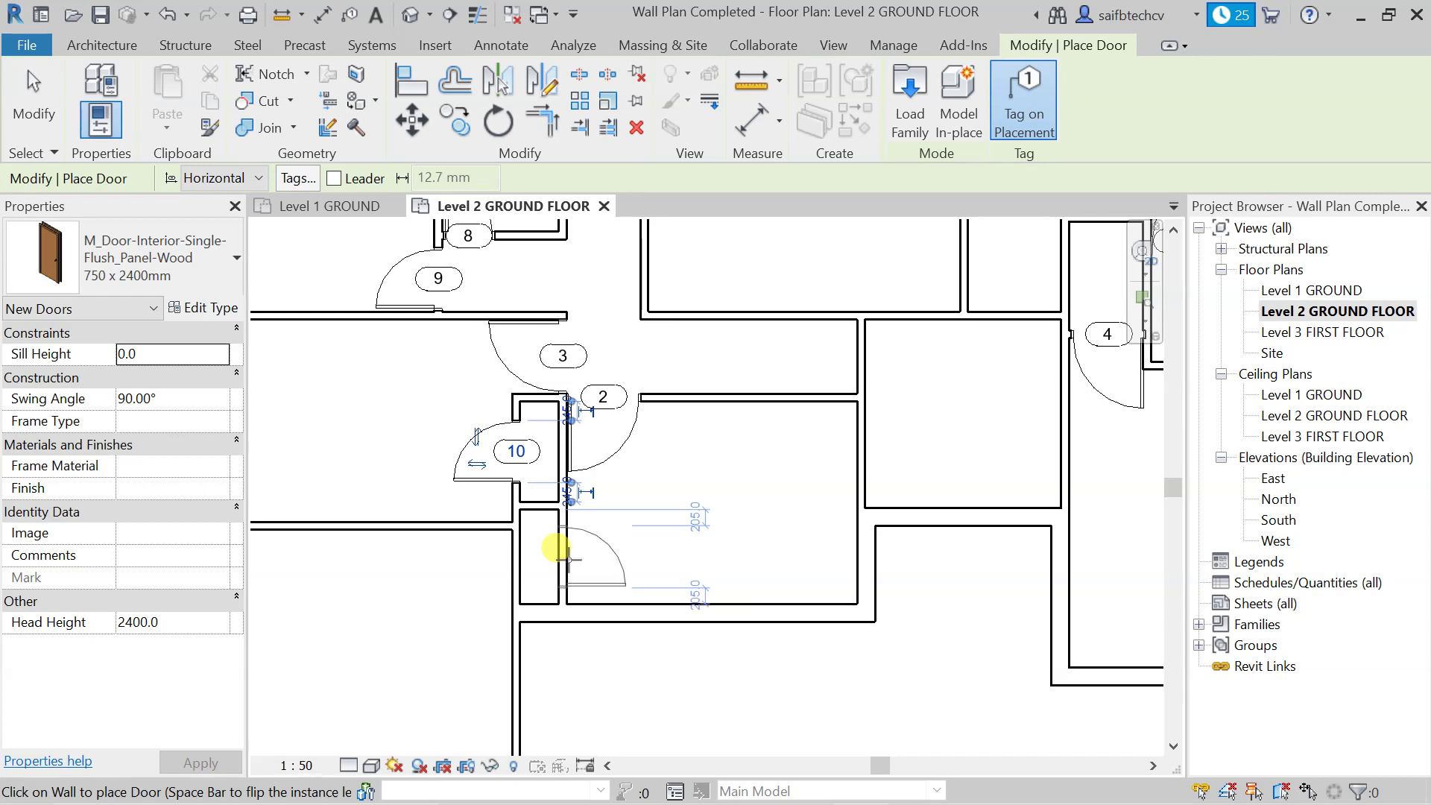
left_click(568, 556)
Pan and zoom across the plan to review all door tags 1–11, including door 4
scroll(597, 543, "down", 2)
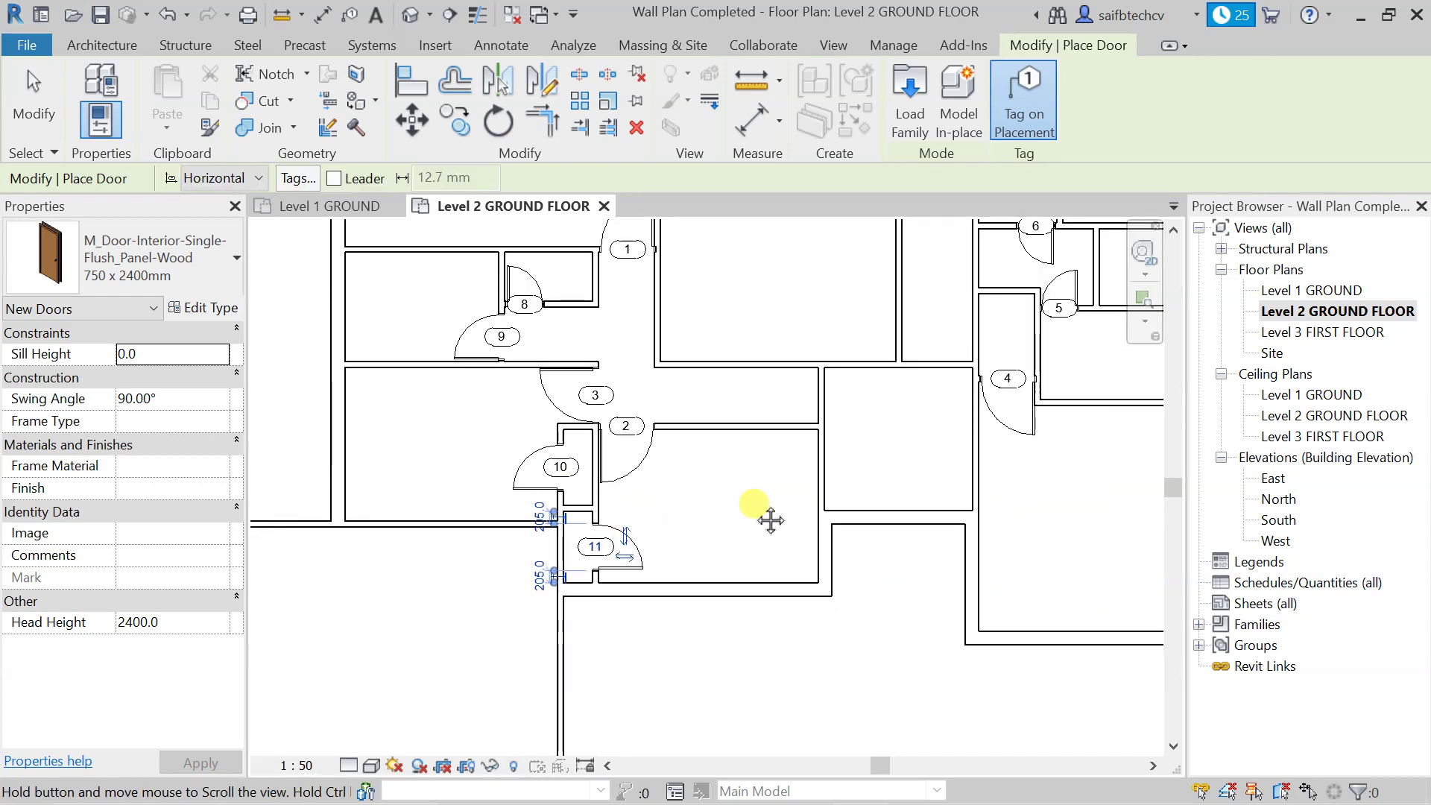
middle_click_drag(770, 520, 673, 513)
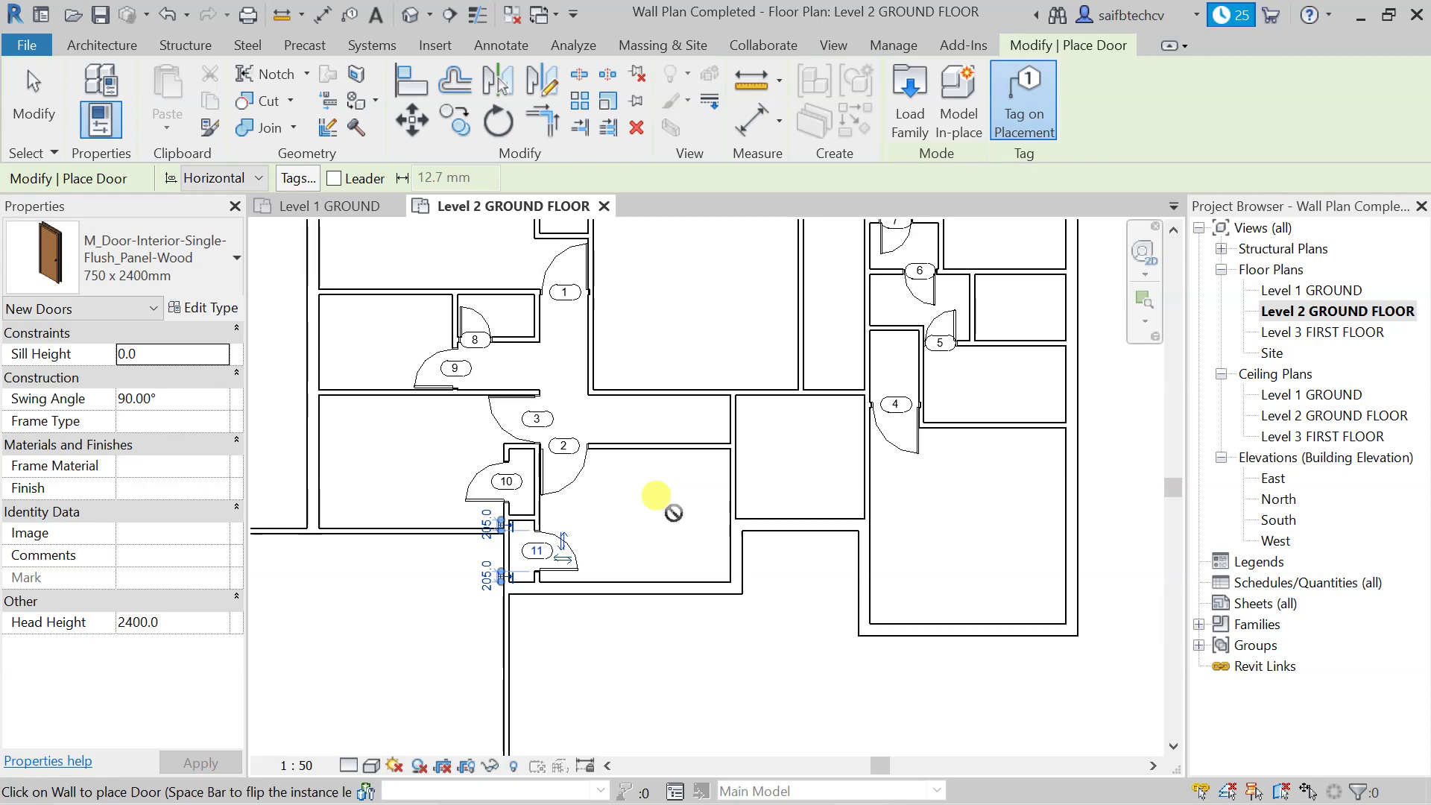
scroll(656, 519, "down", 1)
middle_click_drag(649, 525, 588, 565)
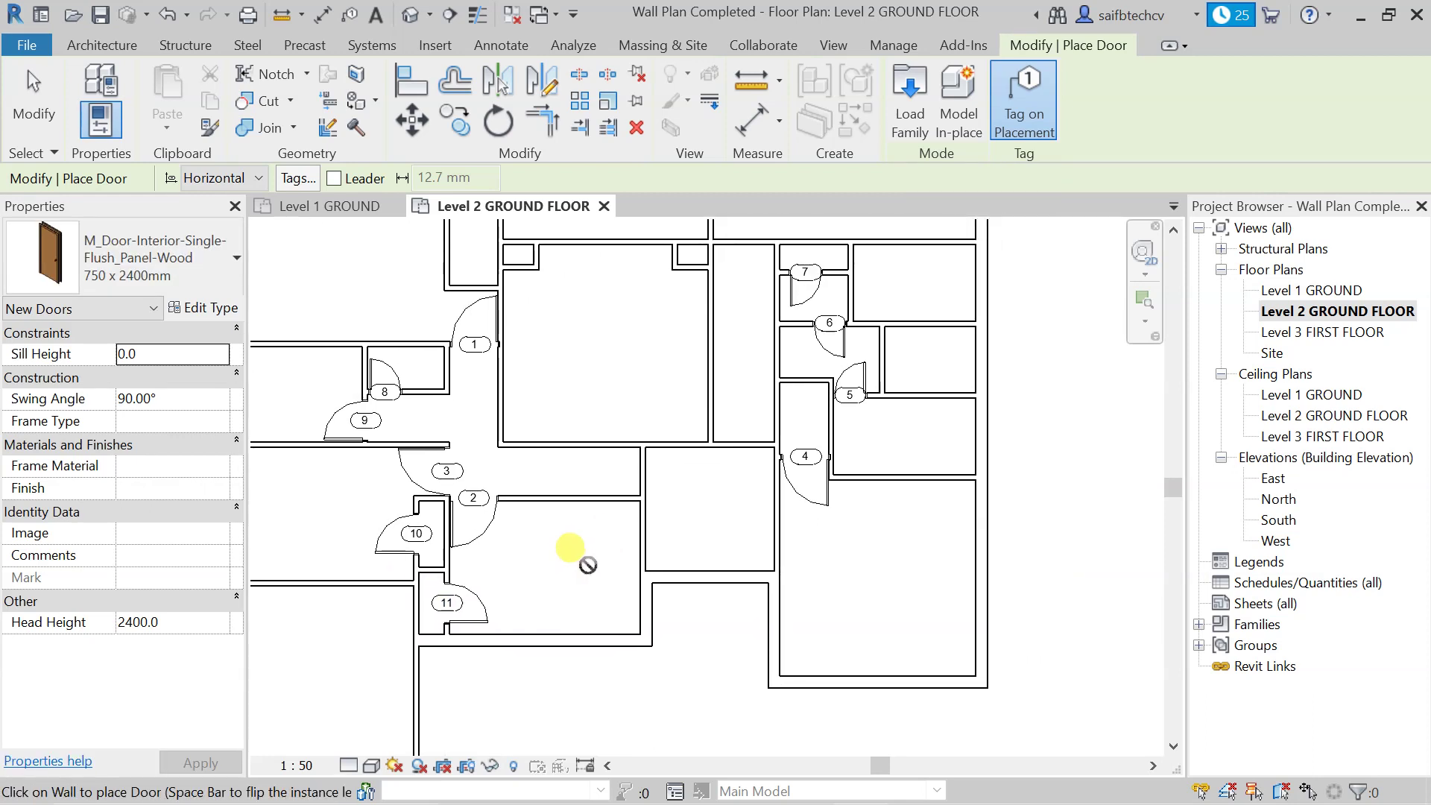
scroll(591, 565, "down", 1)
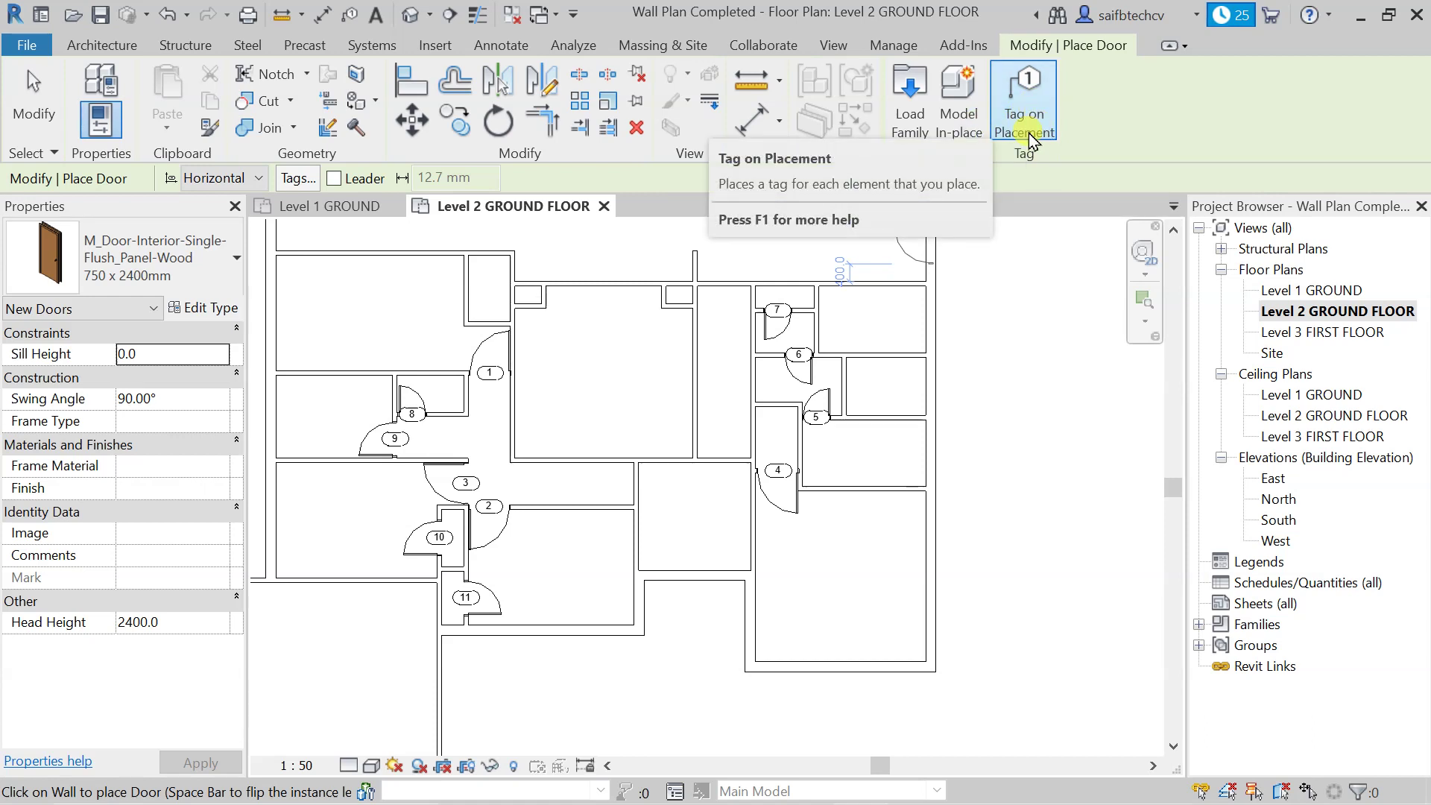
scroll(770, 472, "up", 4)
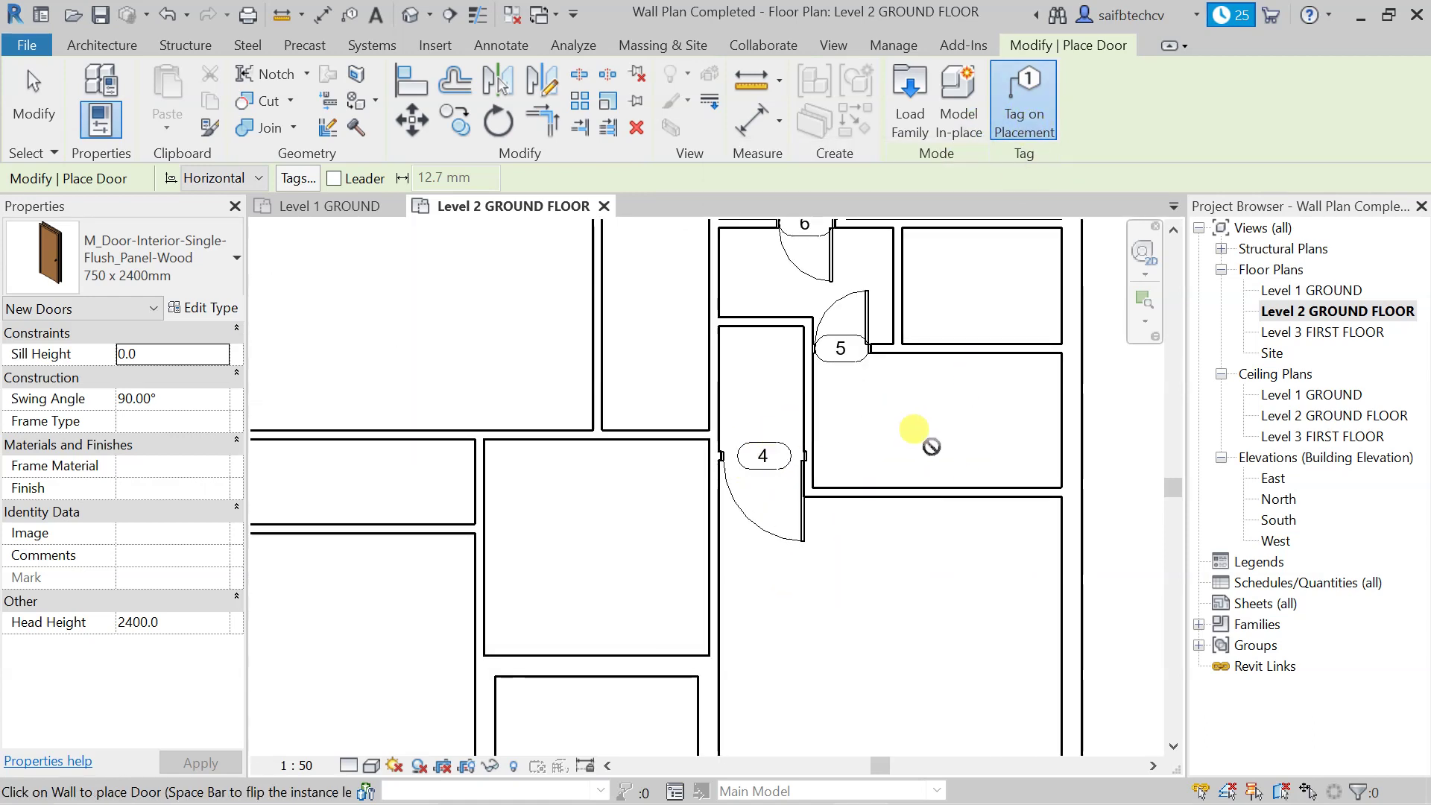
middle_click_drag(929, 440, 971, 549)
scroll(820, 369, "down", 2)
middle_click_drag(639, 435, 777, 452)
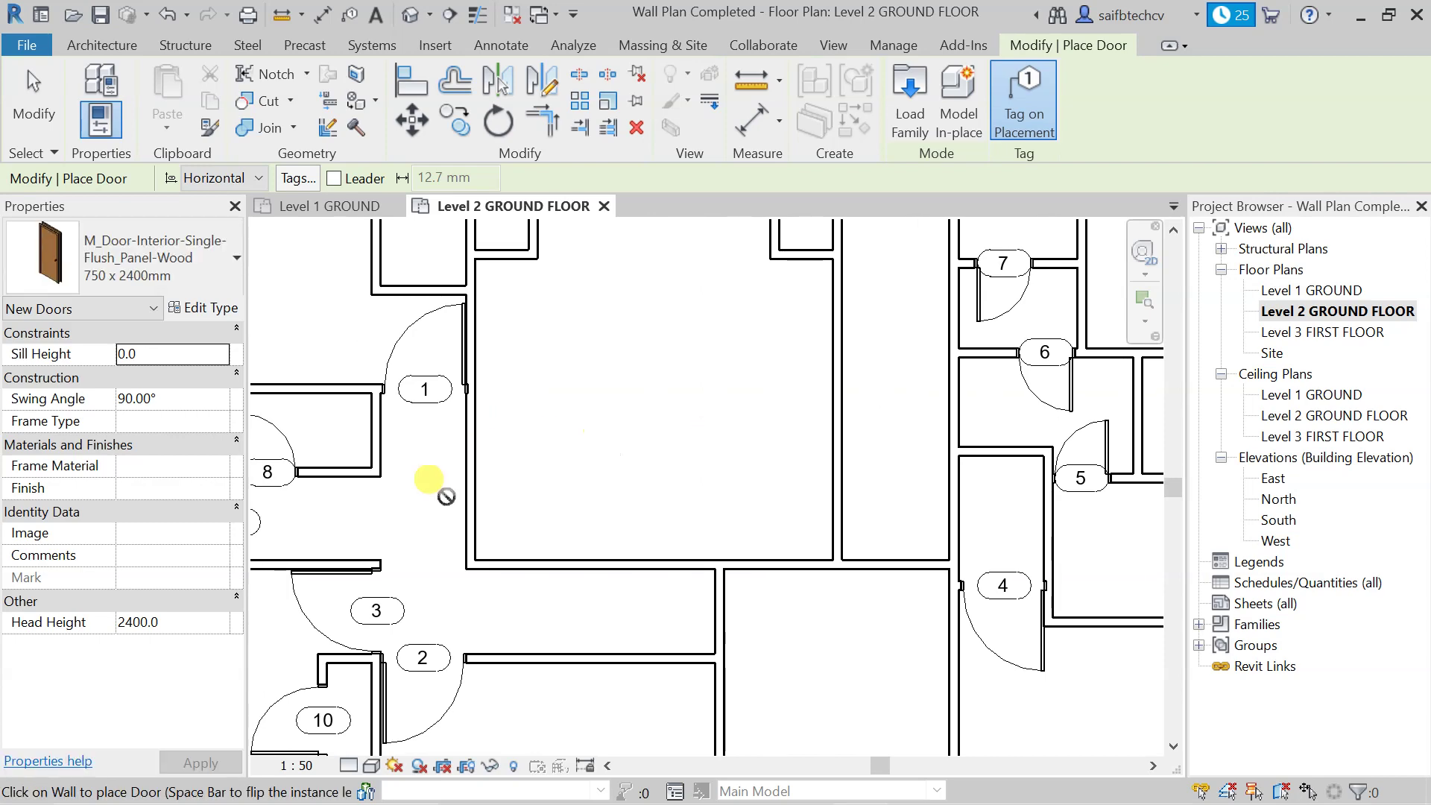
scroll(425, 395, "up", 2)
scroll(604, 467, "down", 3)
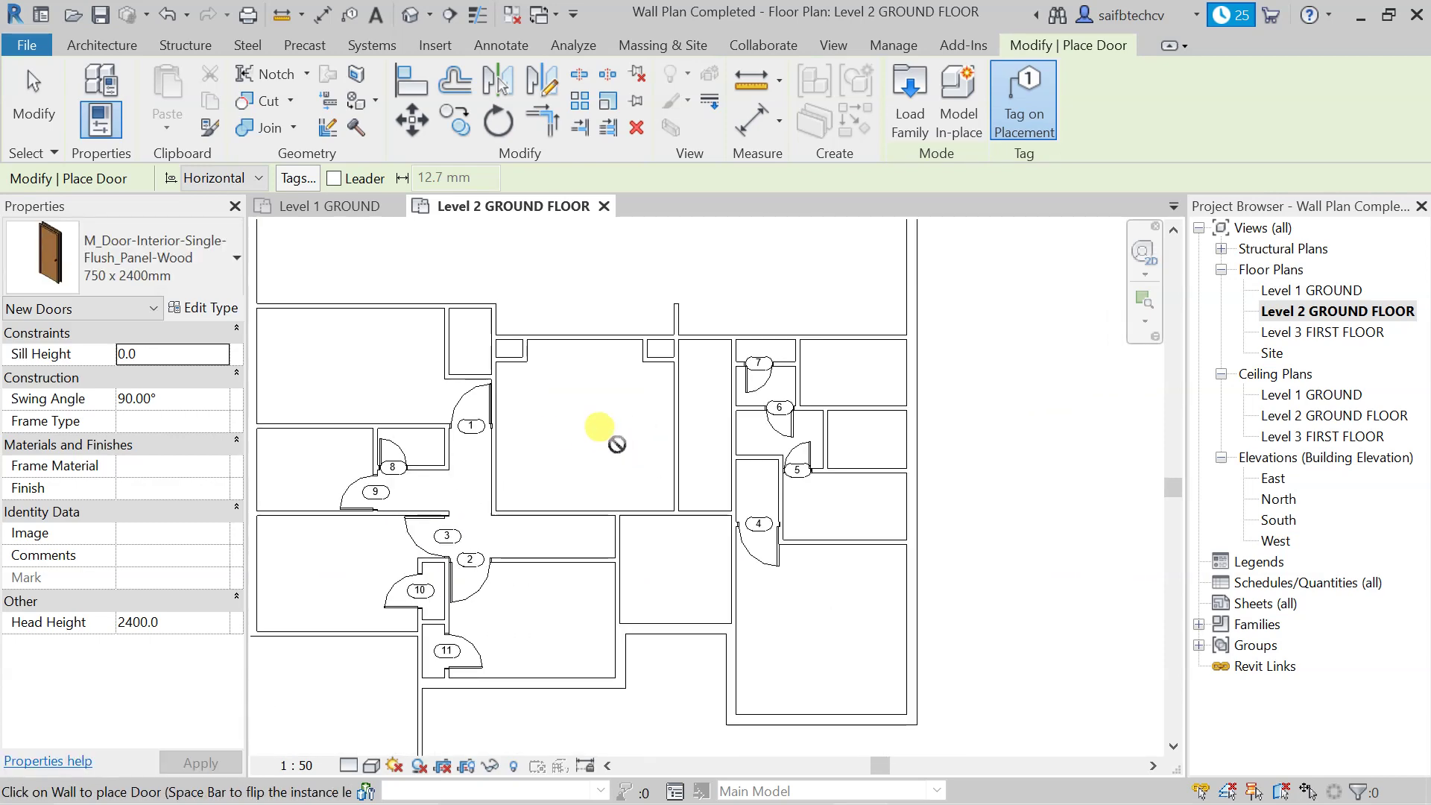